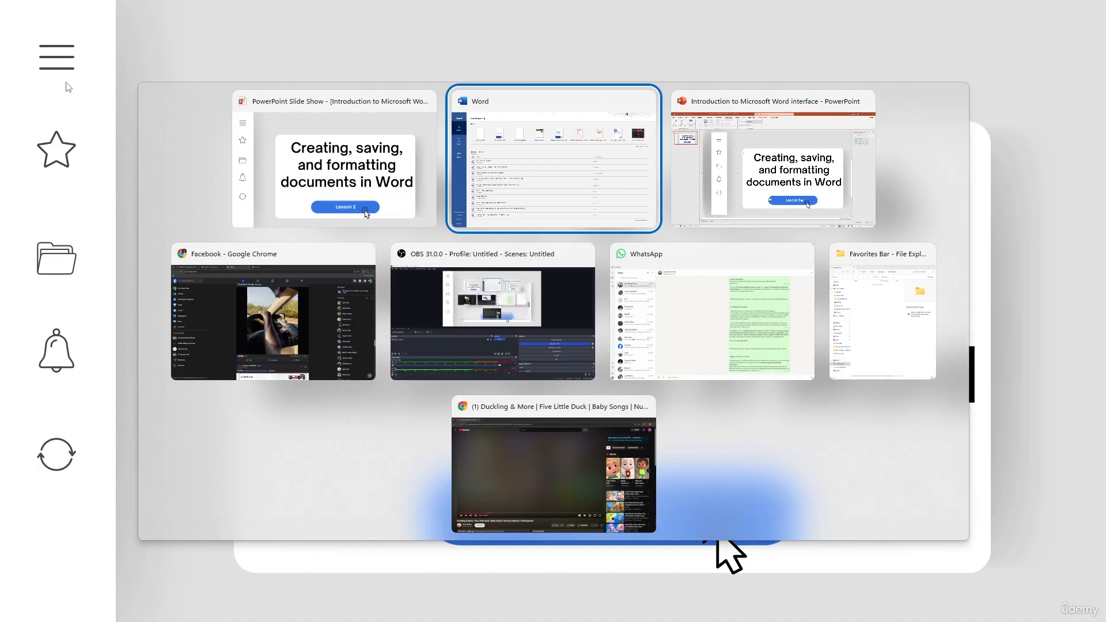
Step: Switch to Word and create a new blank document
key(alt+Tab)
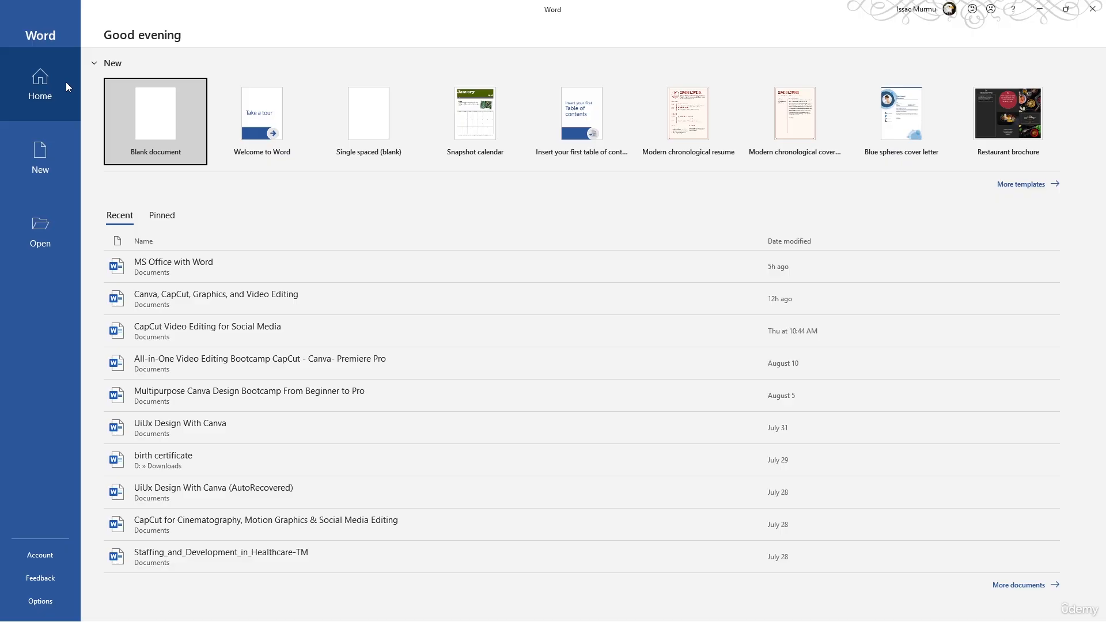
click(150, 136)
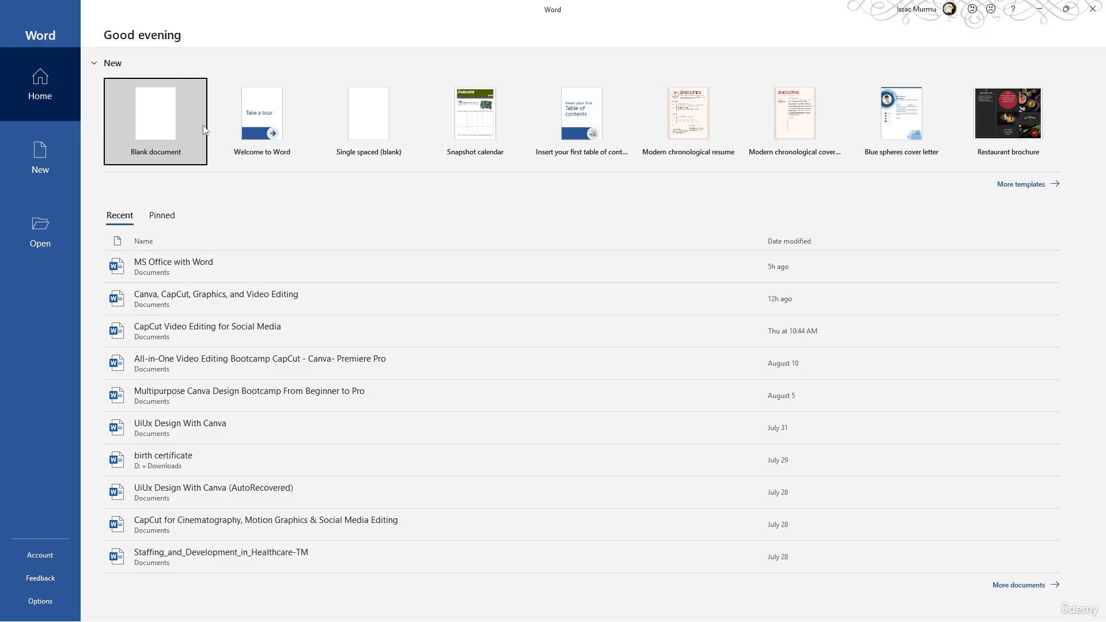
click(174, 122)
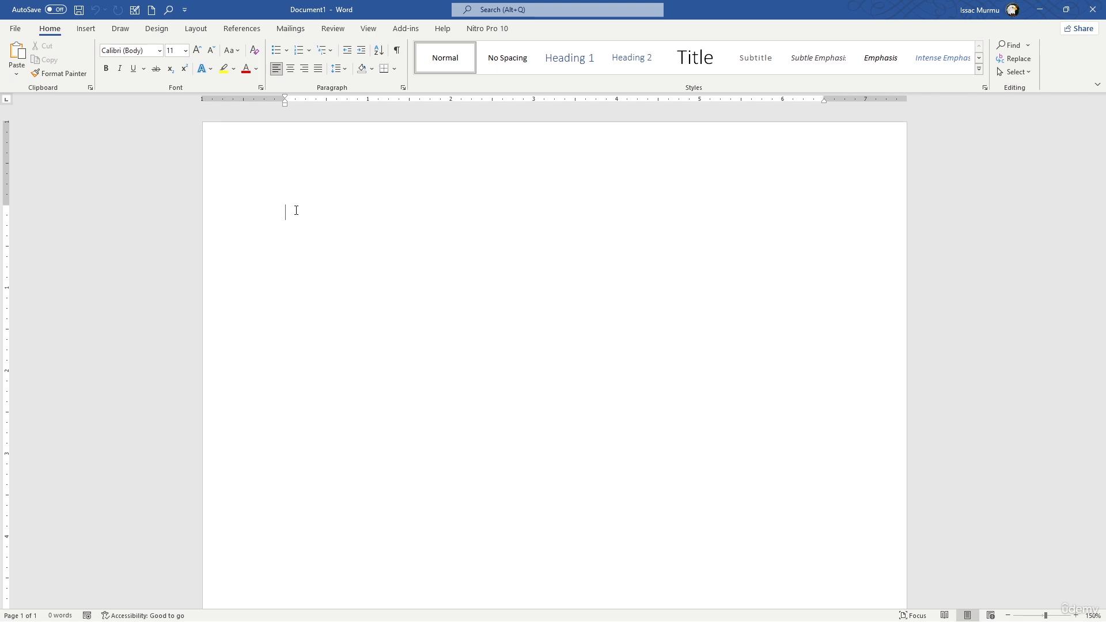
Step: Write "This is my first word document." on the first line of the blank document
text(This )
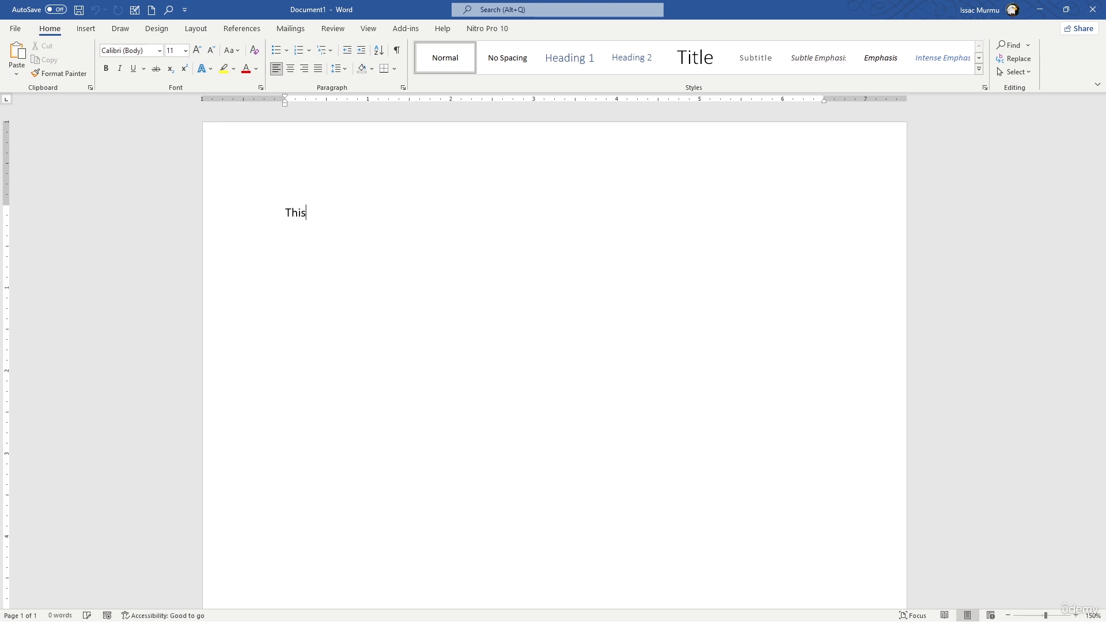
text(is muy)
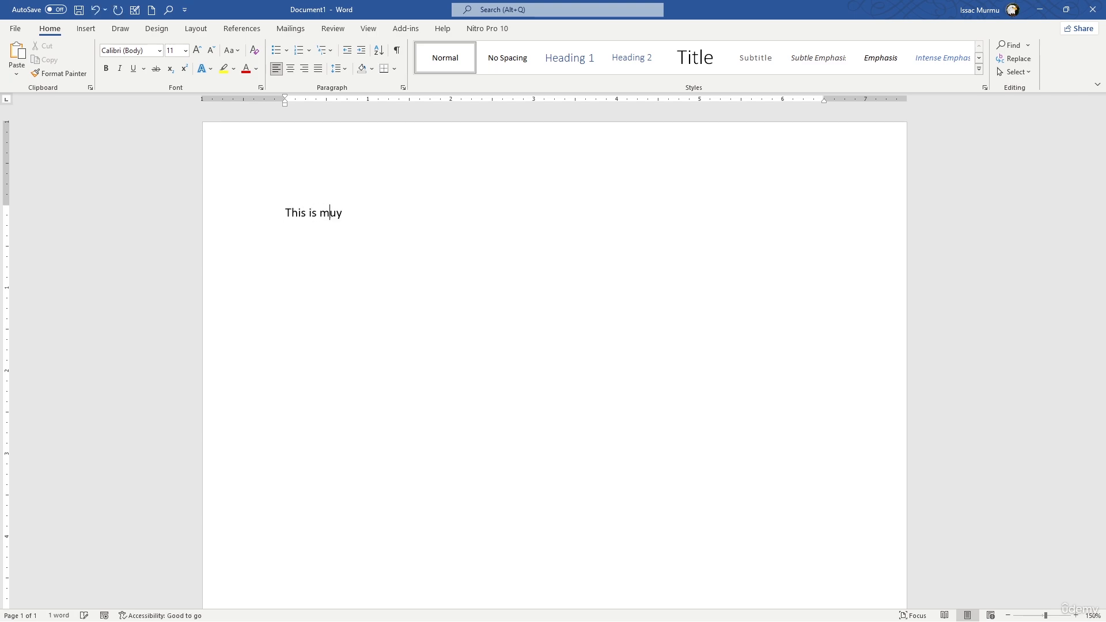
key(BackSpace)
key(BackSpace)
key(BackSpace)
text(y first )
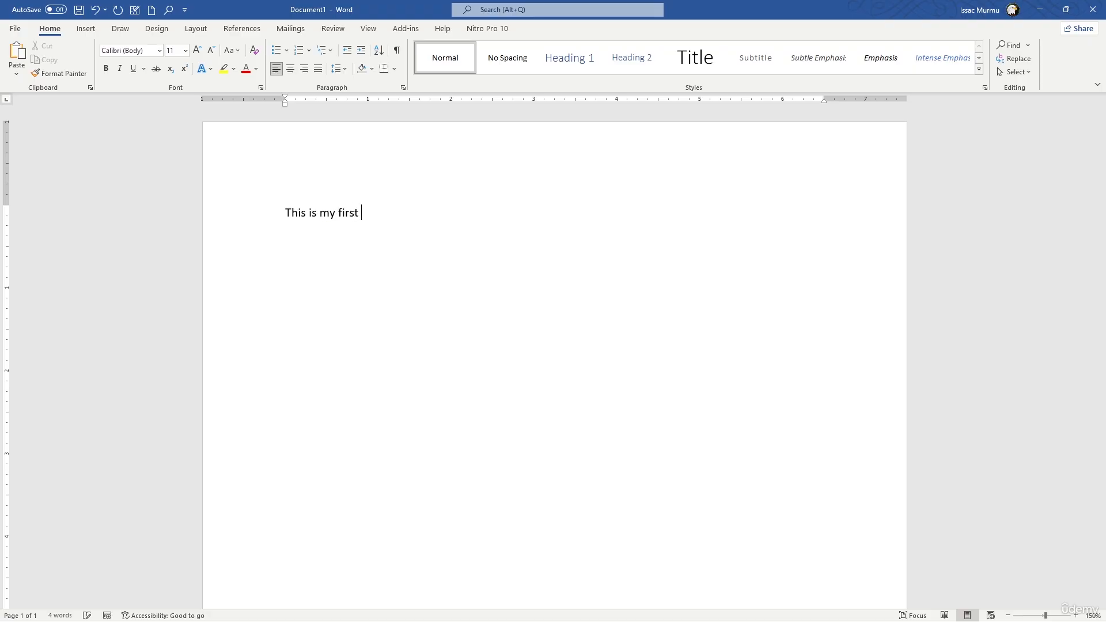
text(word)
text( deocm)
key(BackSpace)
key(BackSpace)
key(BackSpace)
key(BackSpace)
key(BackSpace)
text(ocument)
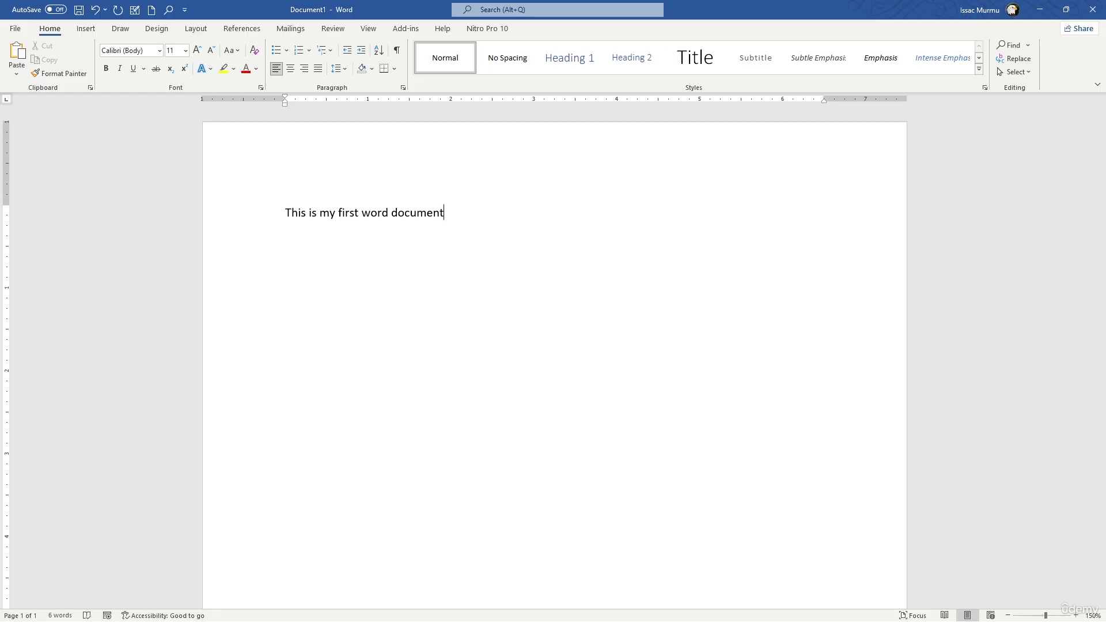
text(.)
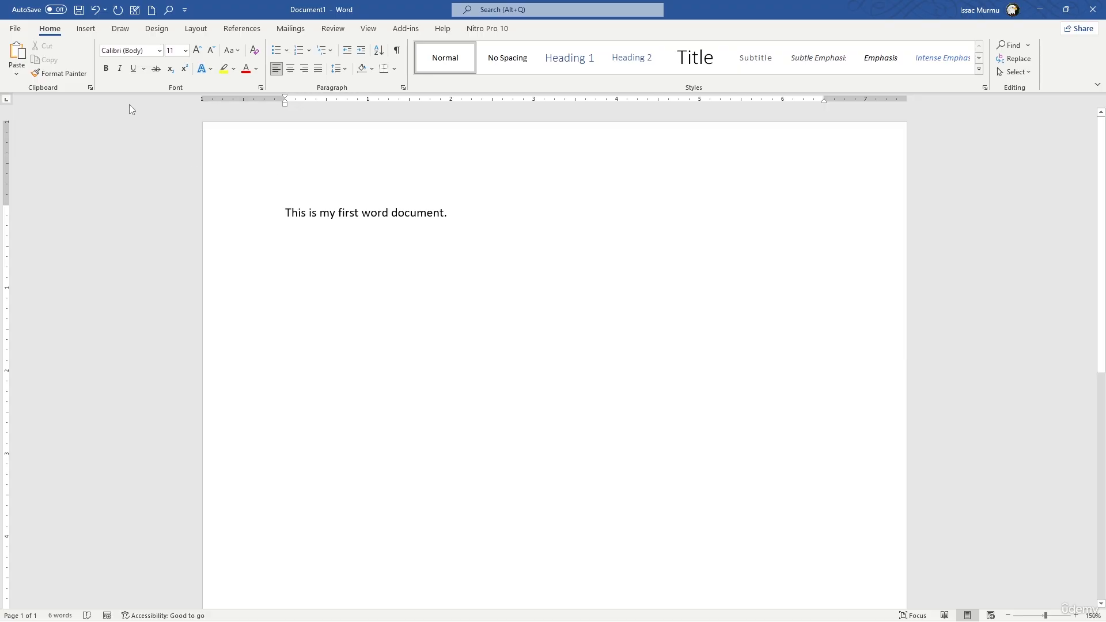
Step: Open the full collection of new-document templates and search the online templates for "Resume"
click(15, 29)
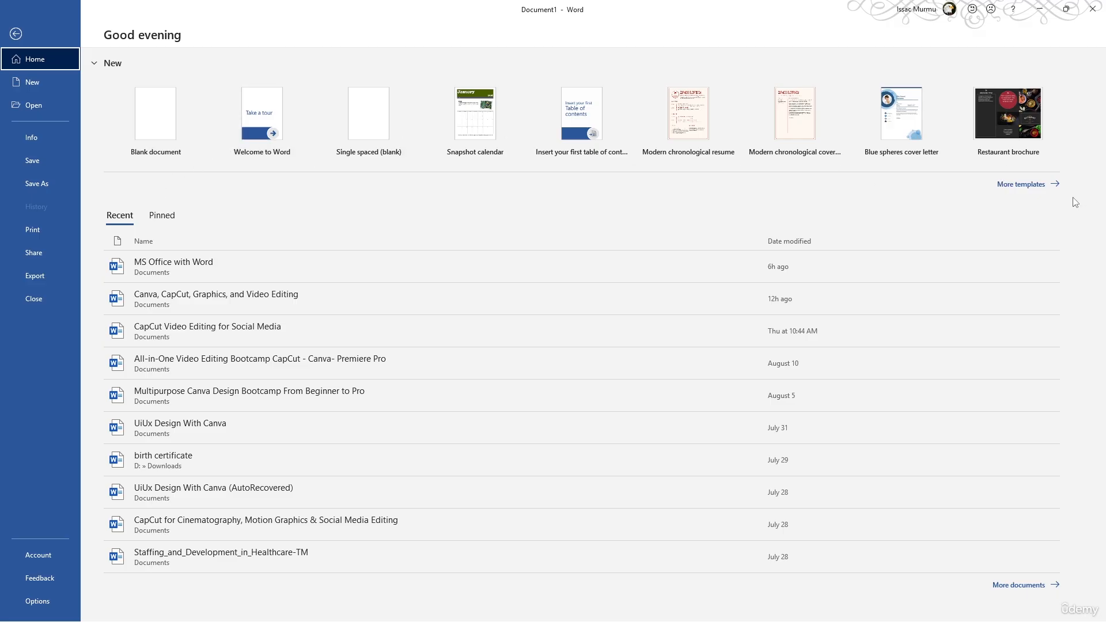
click(1031, 184)
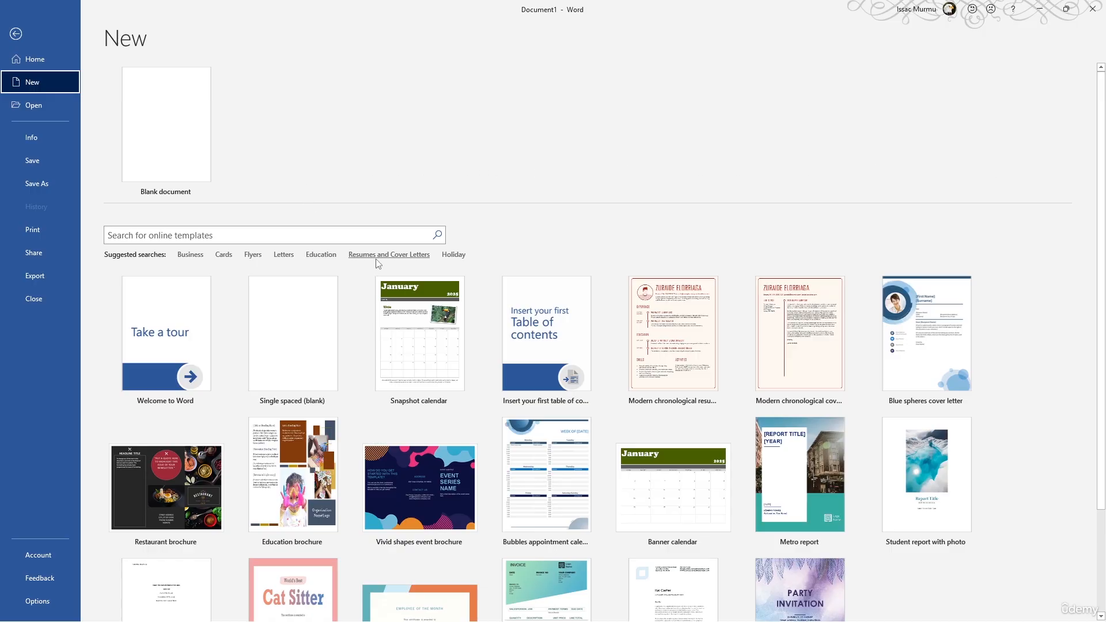
click(369, 237)
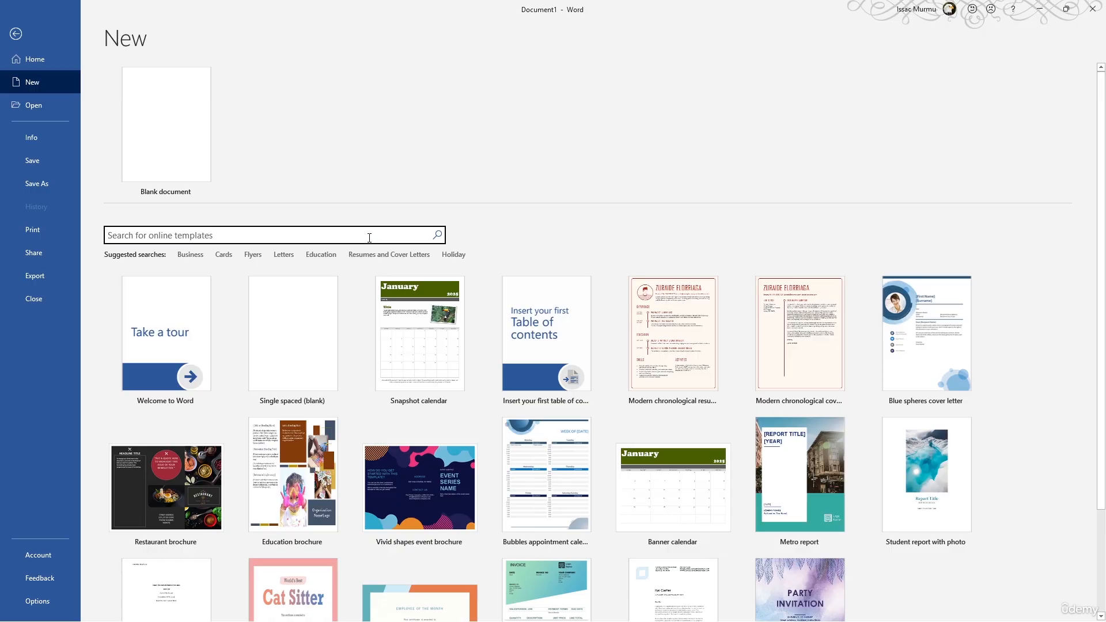
text(Resume)
key(Return)
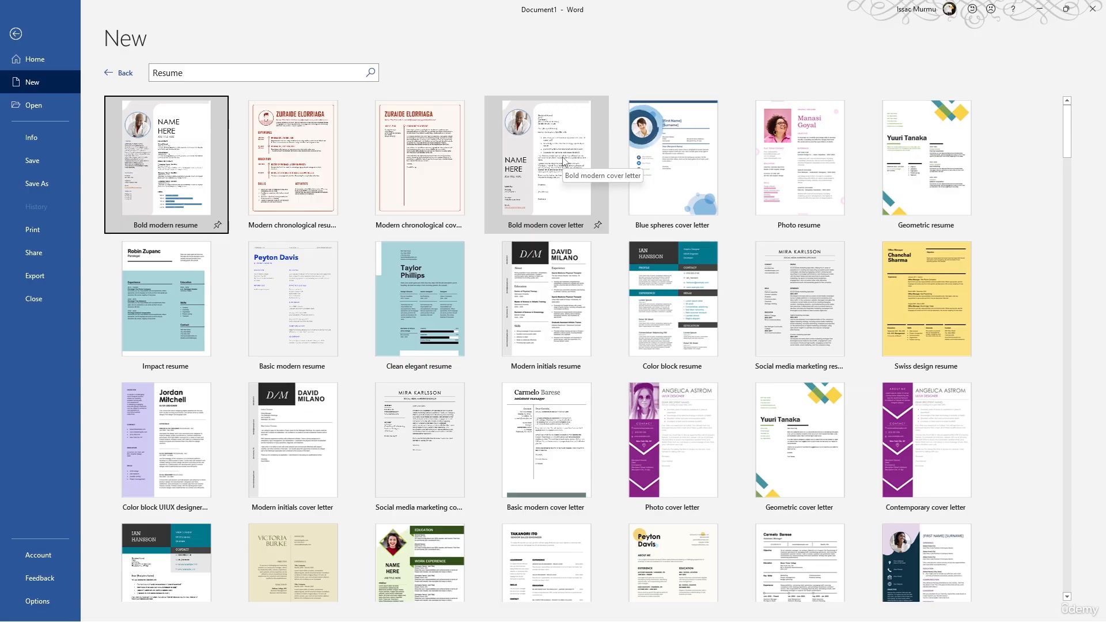
Step: Create a new document from the "Bold modern cover letter" template
scroll(565, 164, down, 1)
scroll(563, 163, up, 1)
click(548, 144)
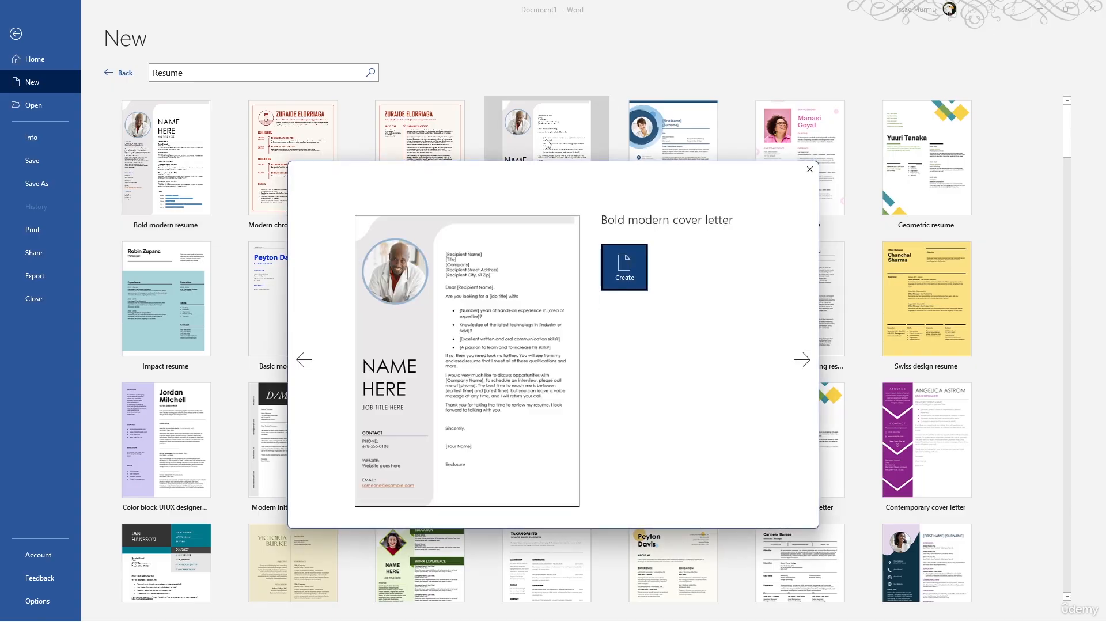
click(625, 270)
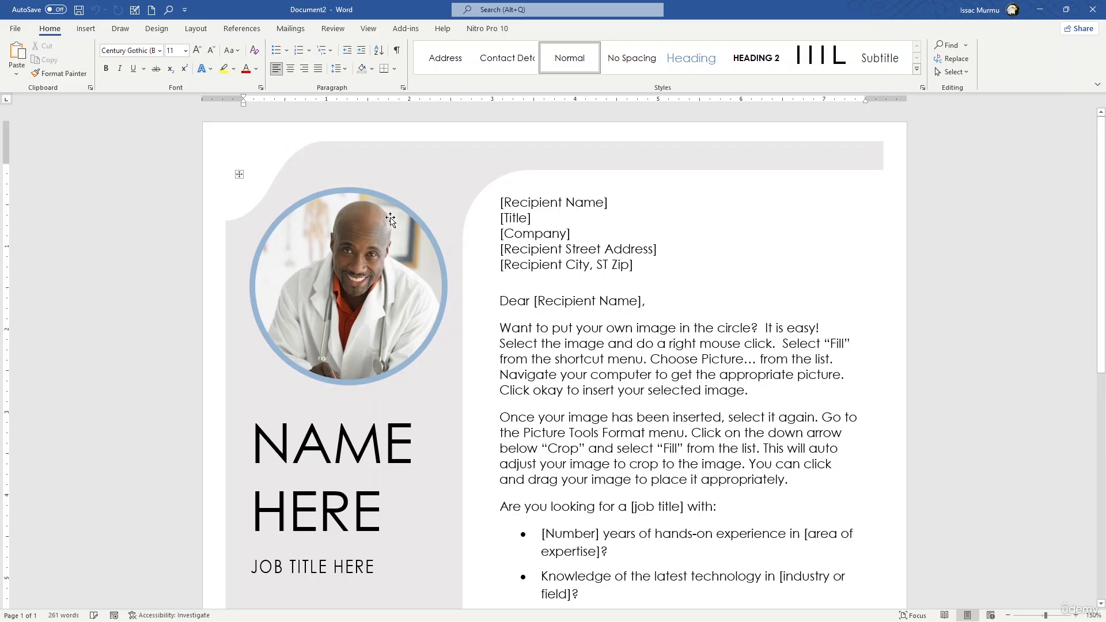
Step: Replace the [Recipient Name] placeholder in the letter's address block with the recipient's full name
scroll(481, 247, down, 2)
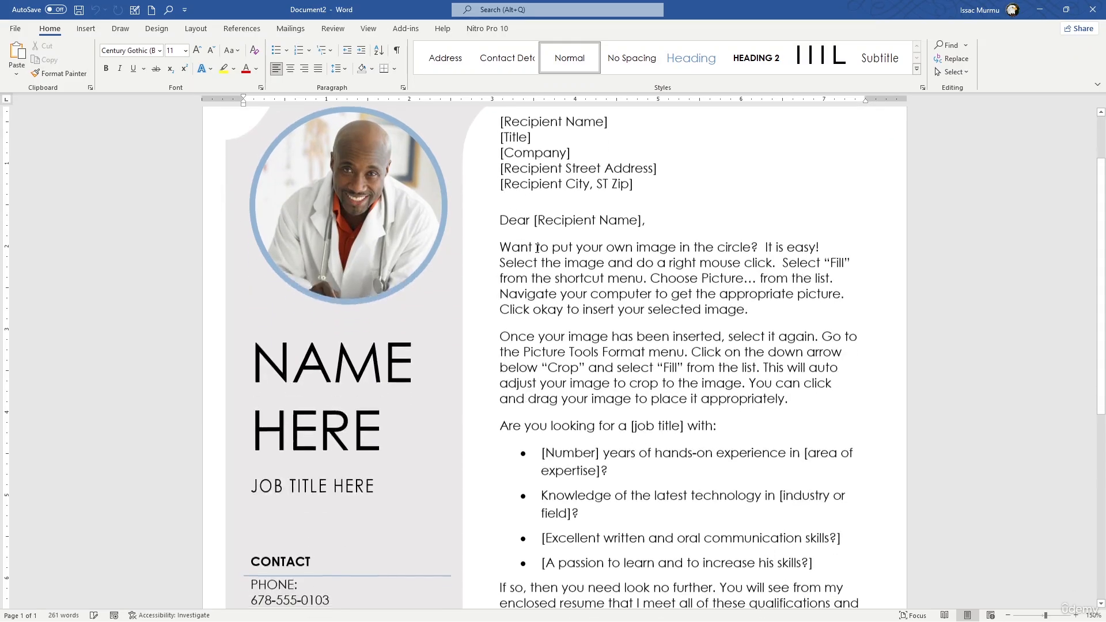
scroll(538, 243, up, 2)
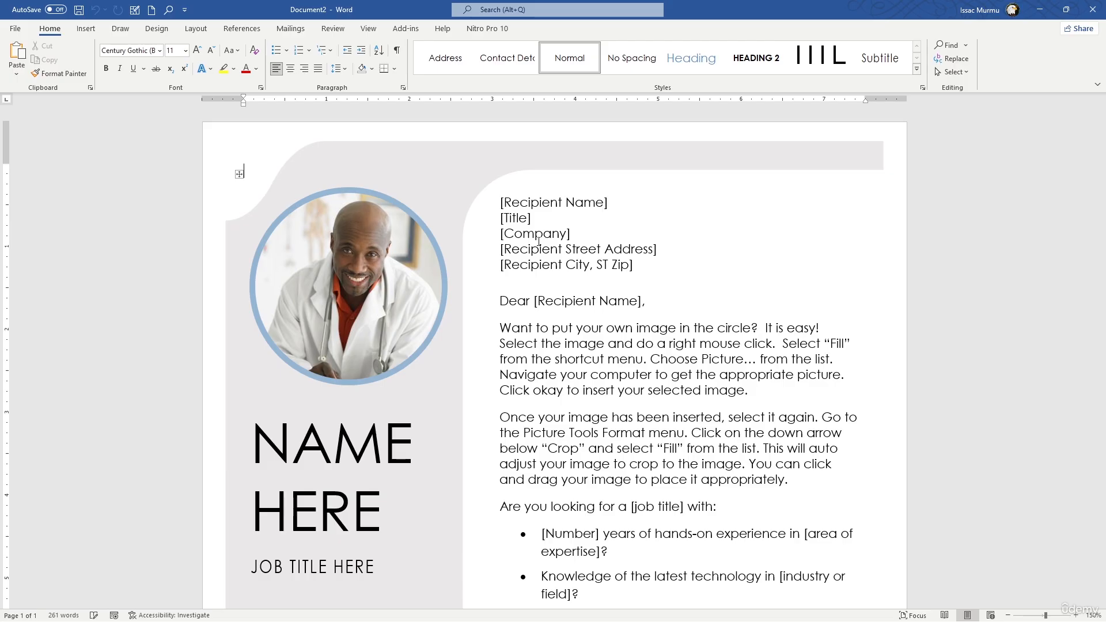
click(588, 194)
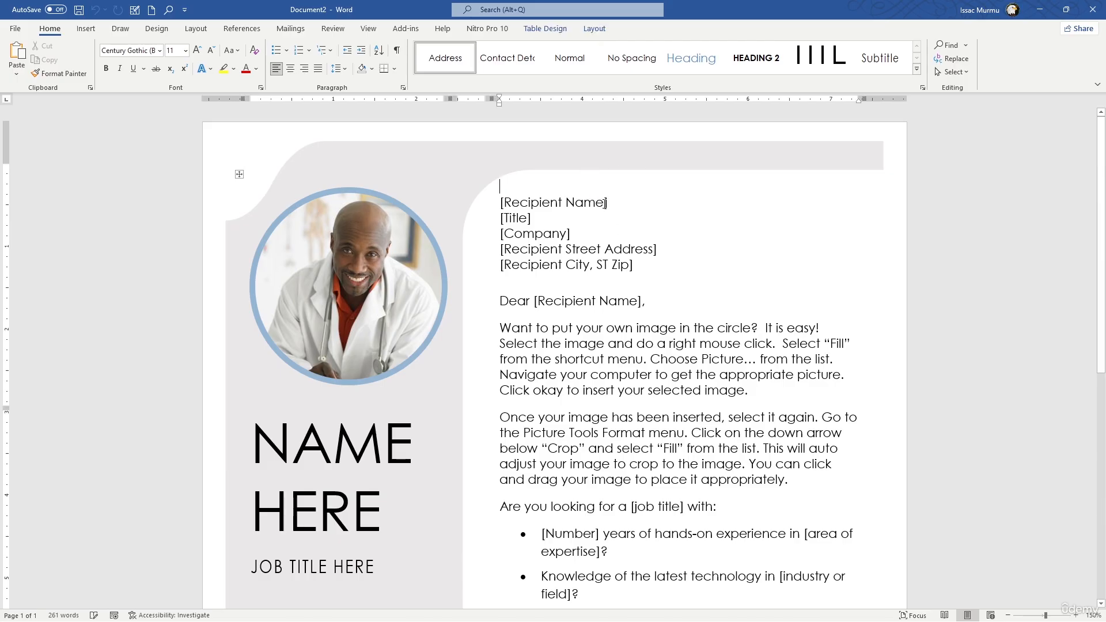
click(605, 208)
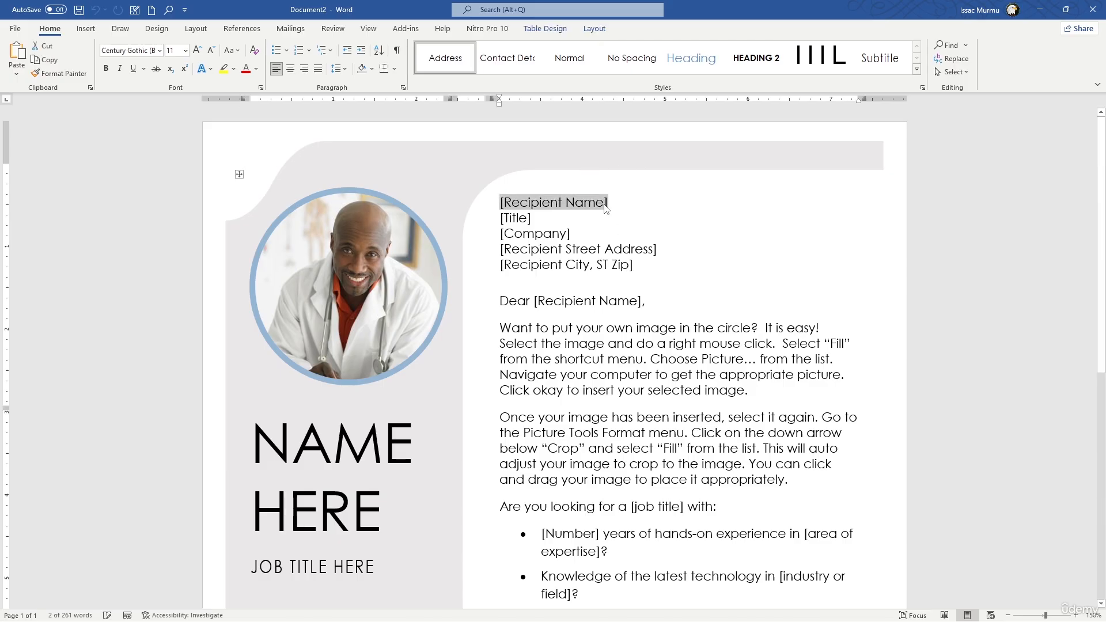
text(Jo)
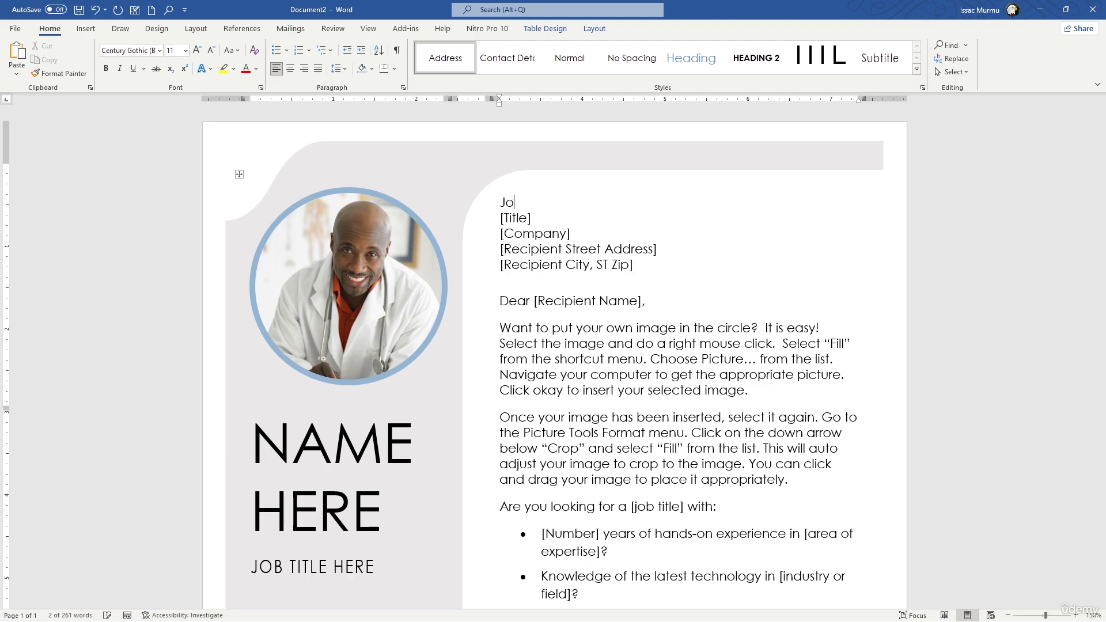
text(hn Doe)
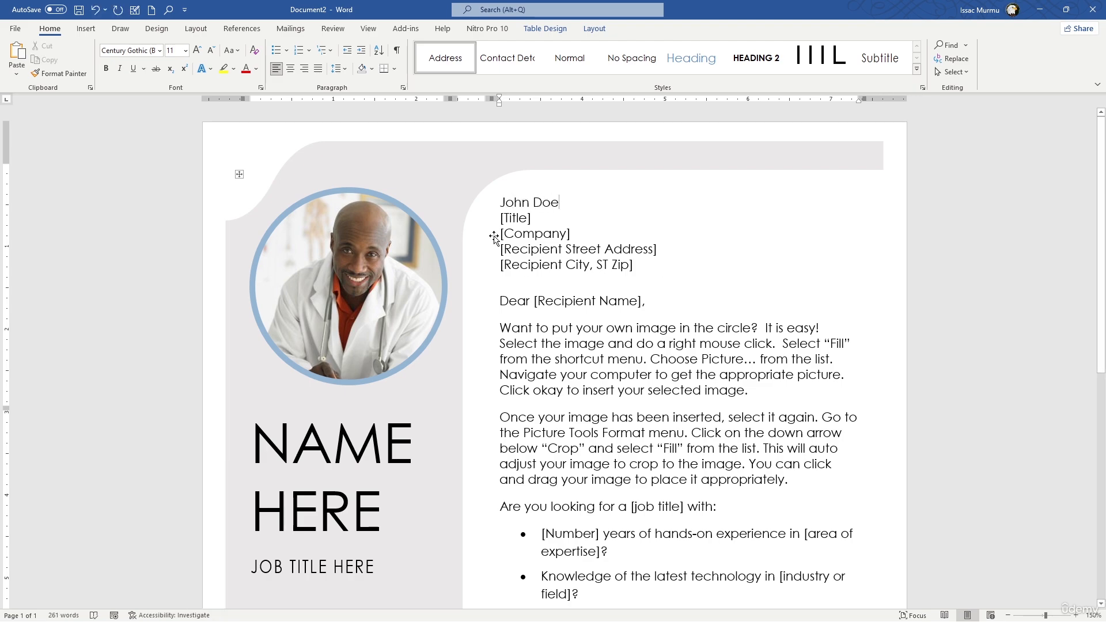
Step: Replace the [Title] placeholder in the address block with "Administrative coordinator", leaving no extra blank line below it
click(524, 219)
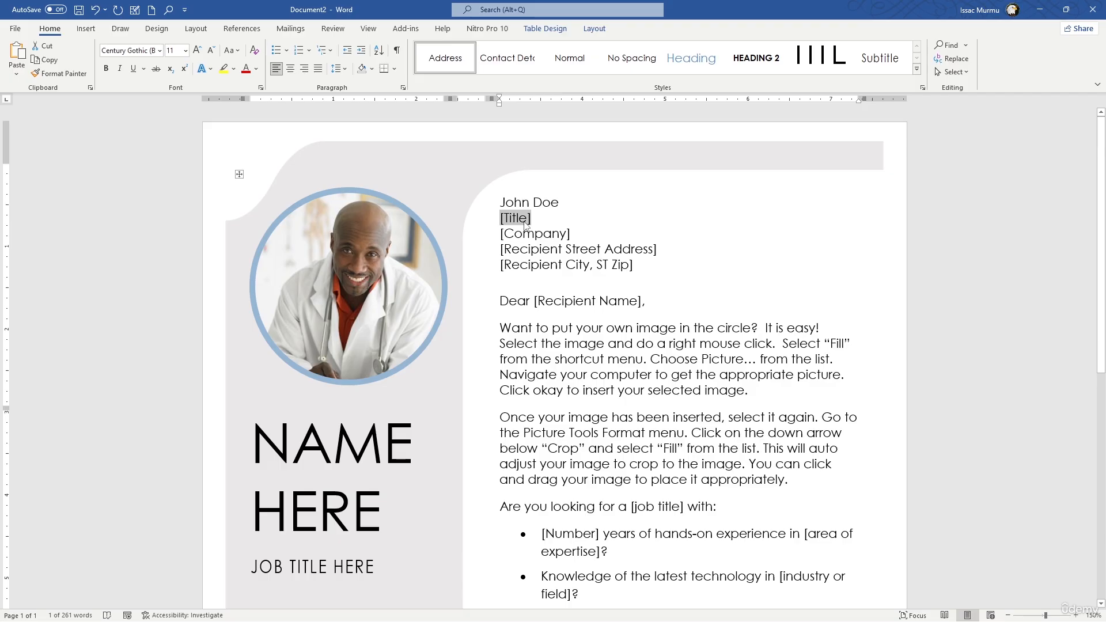
text(Admist)
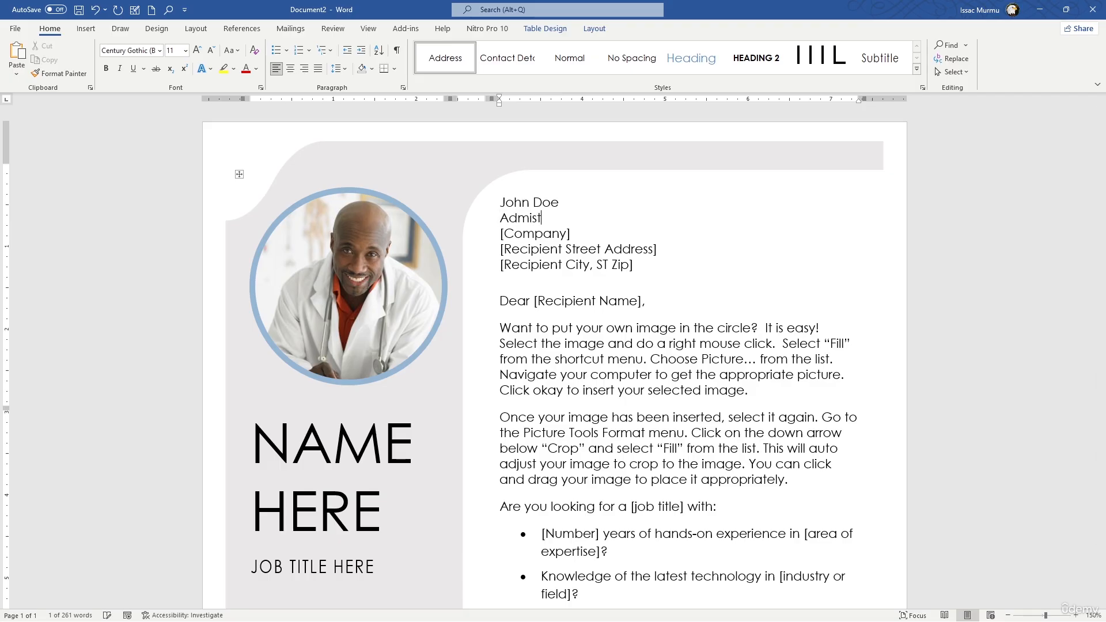
key(BackSpace)
key(BackSpace)
text(ni)
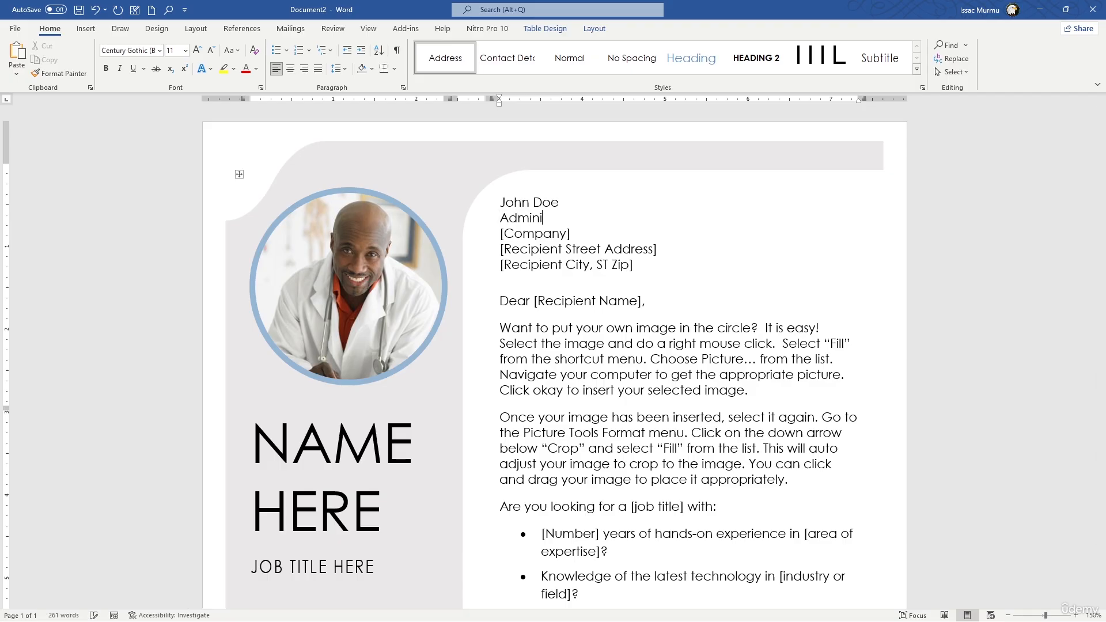
text(strative coordinators)
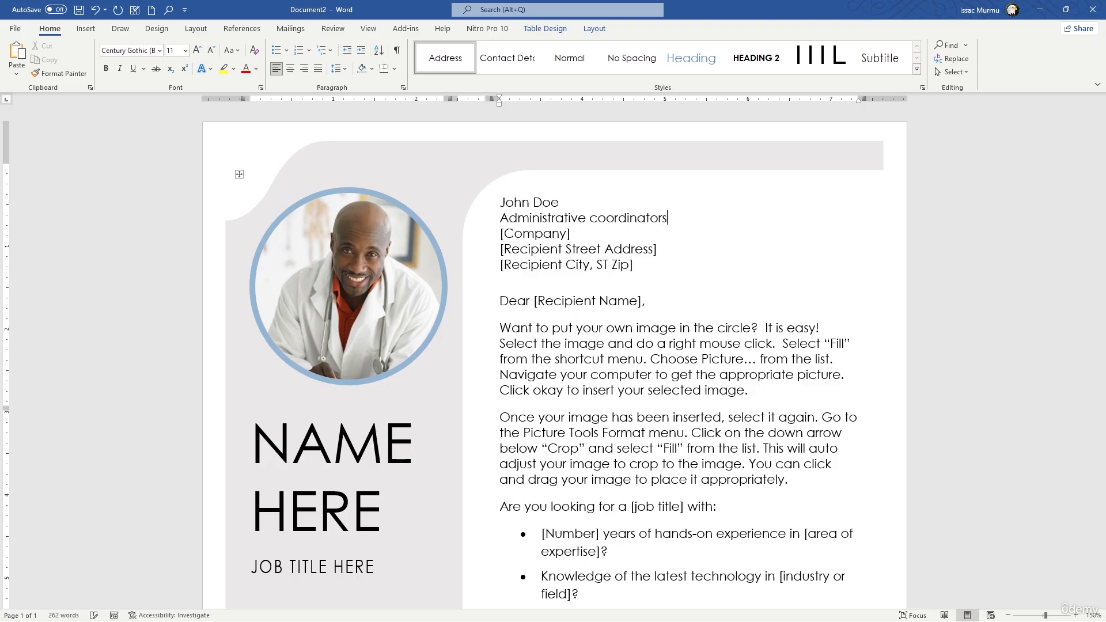
key(BackSpace)
key(Return)
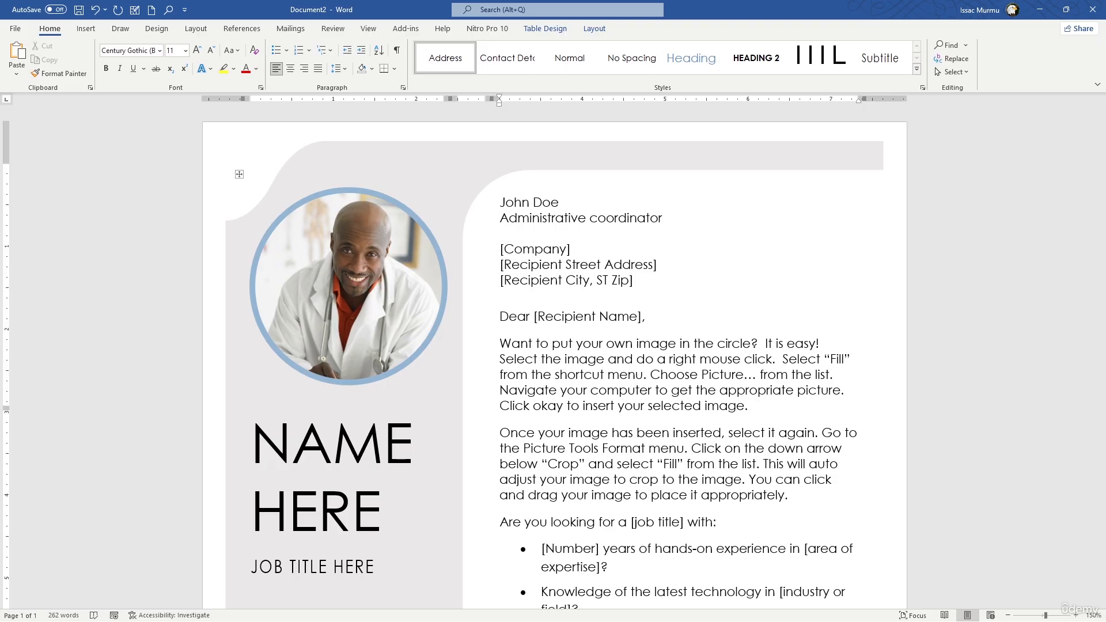
key(BackSpace)
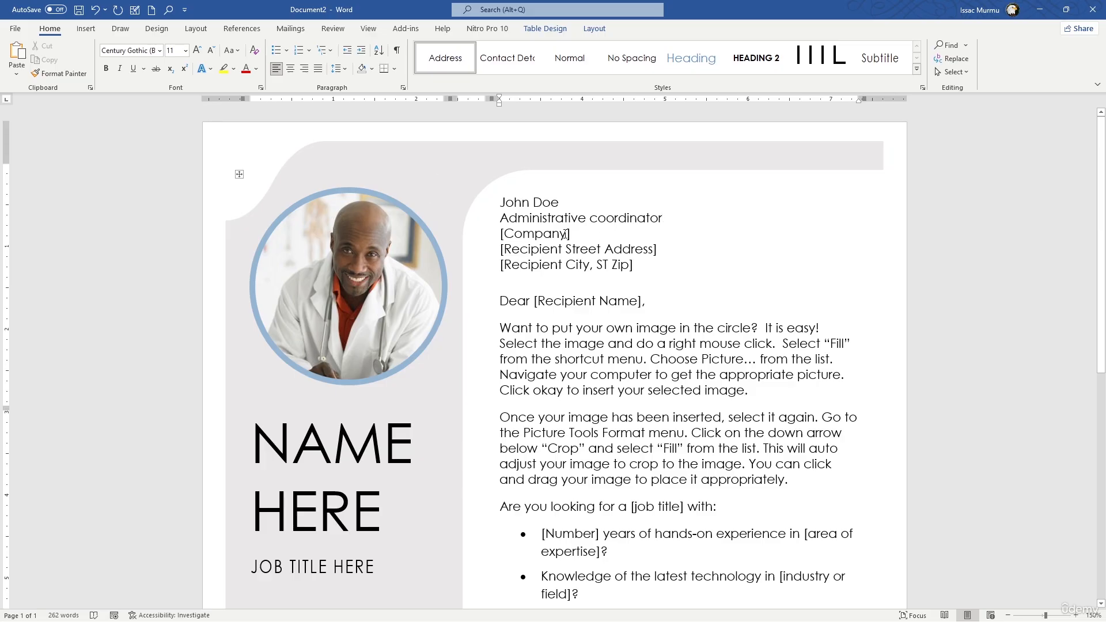
Step: Replace the [Company] placeholder with "xyz" and fill in the recipient's street address on the line below
click(567, 234)
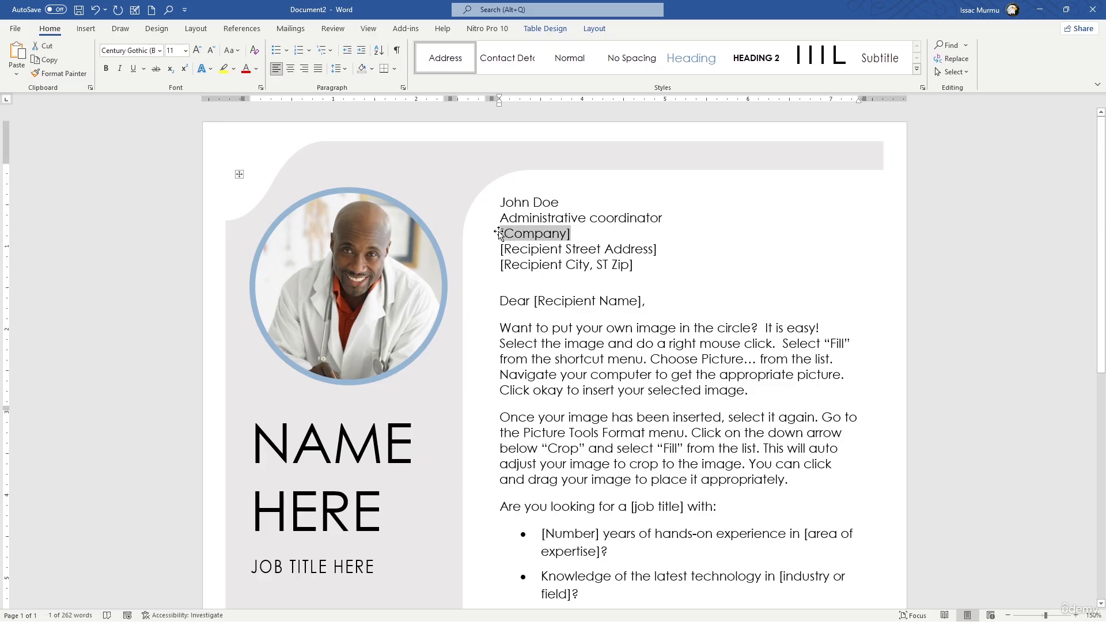
text(xyz)
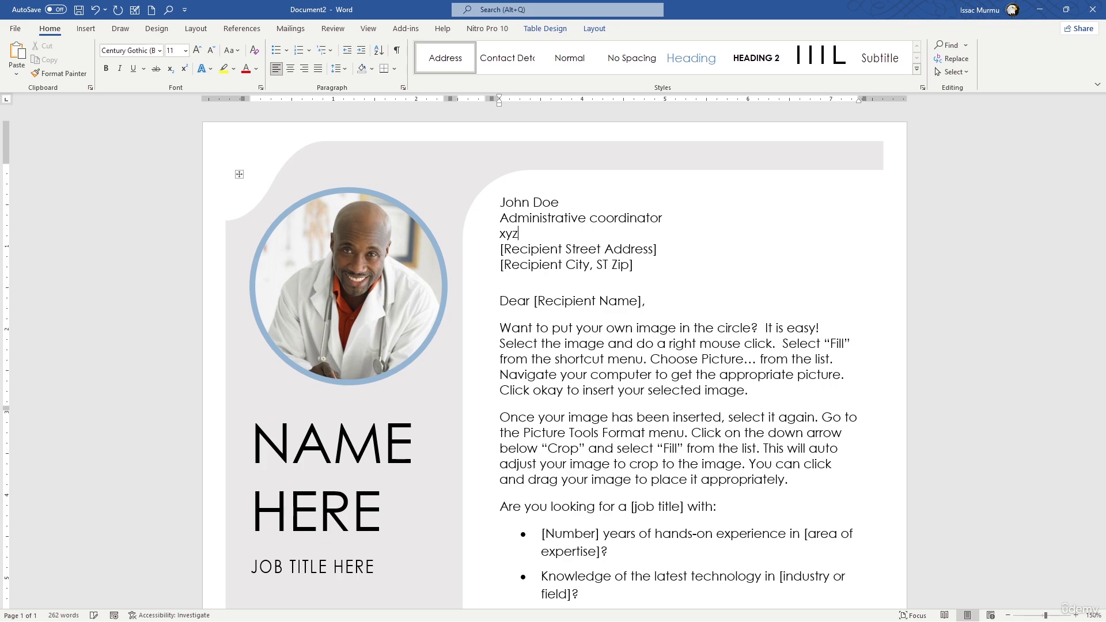
click(520, 251)
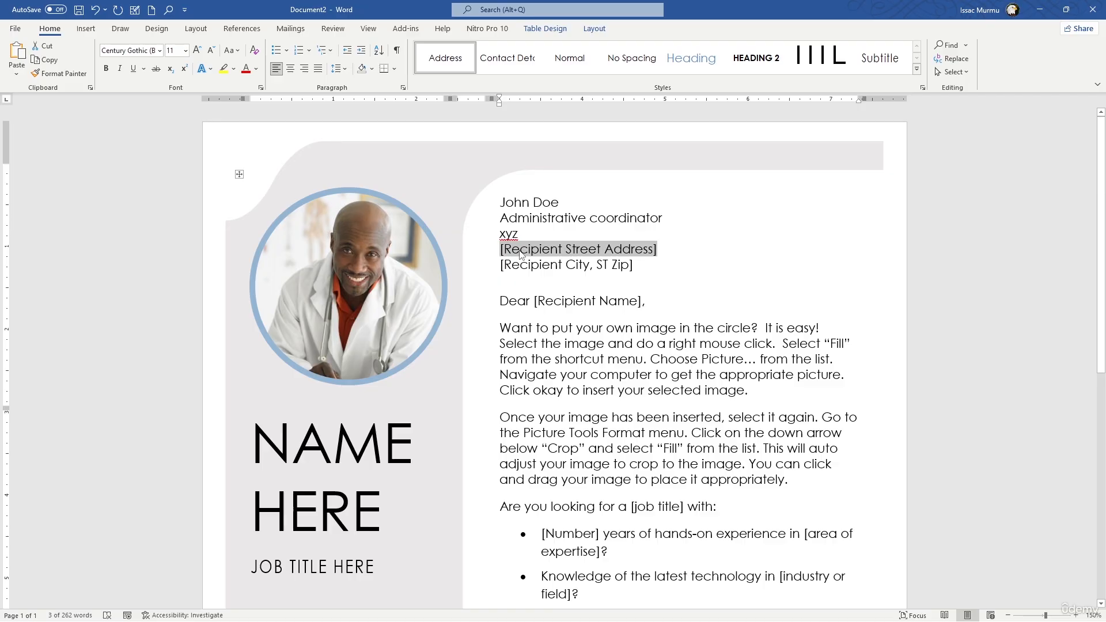
text(any)
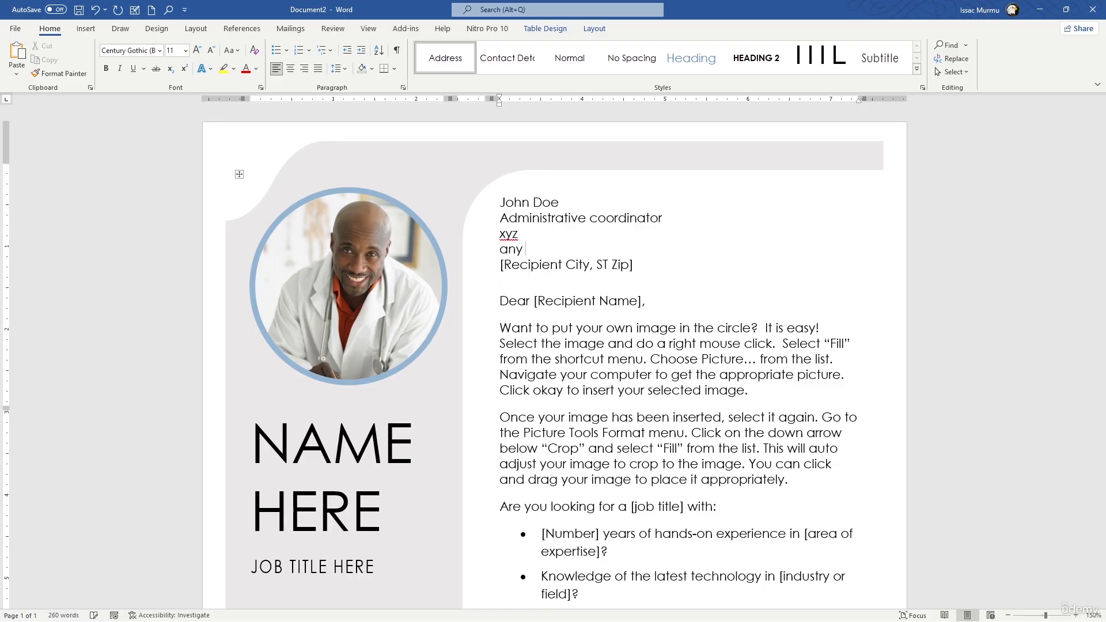
text( stres)
key(BackSpace)
text(et)
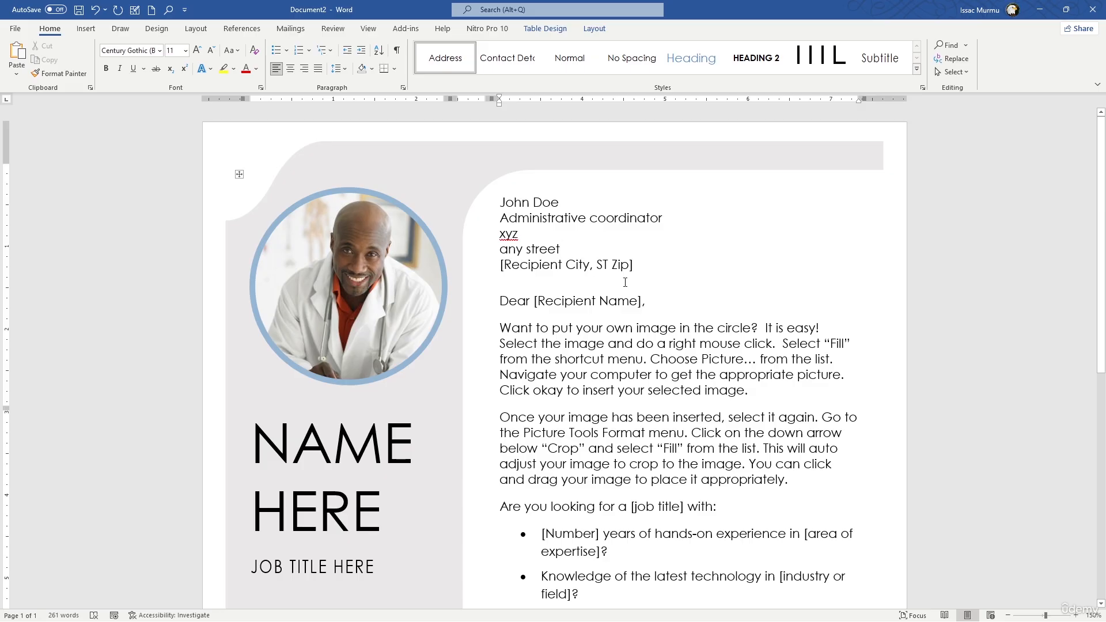
Step: Replace the [Recipient Name] placeholder in the "Dear" salutation with "X"
triple_click(646, 268)
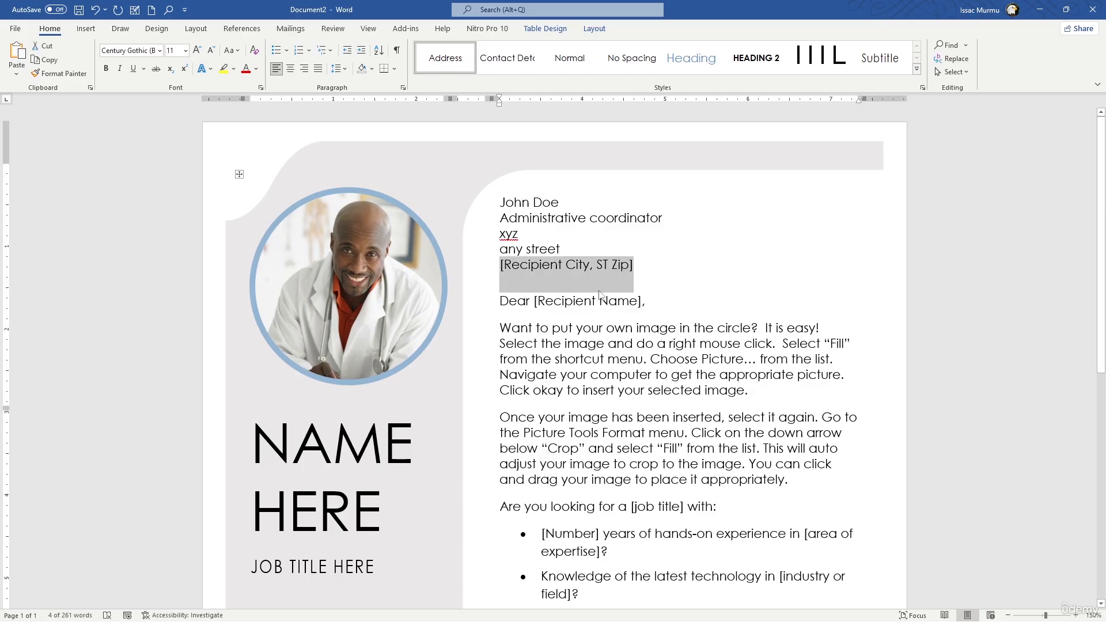
click(568, 322)
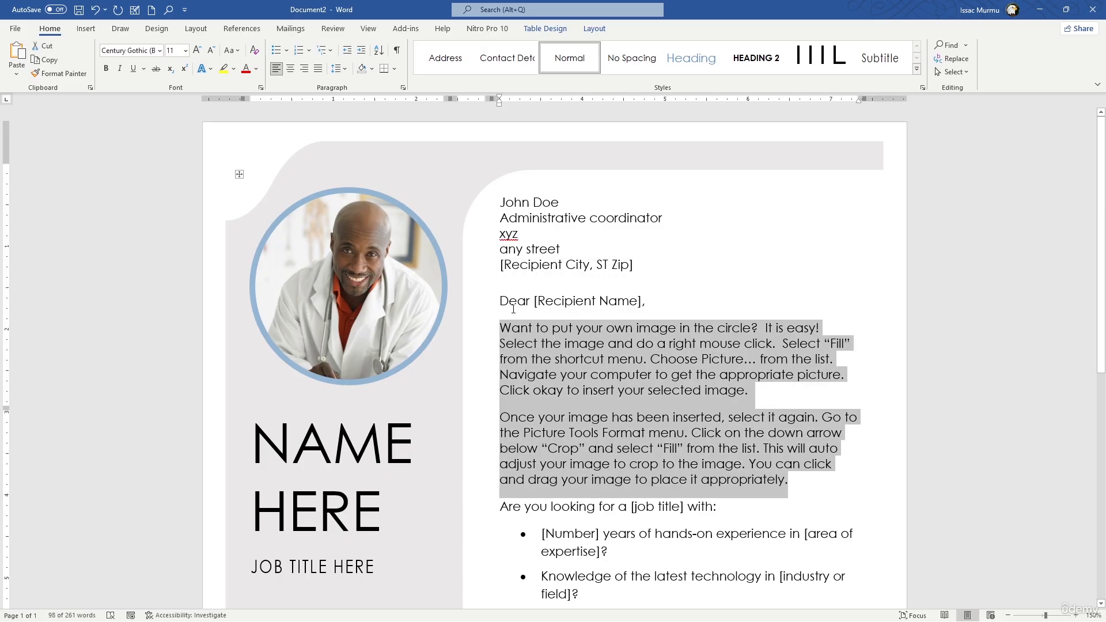
click(585, 303)
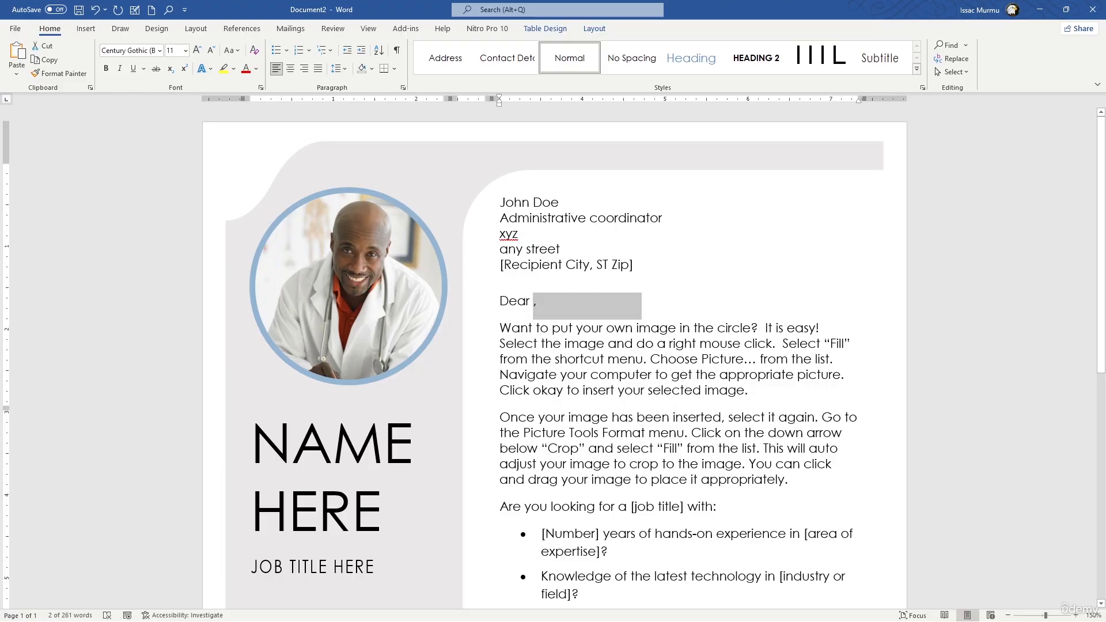
text(X)
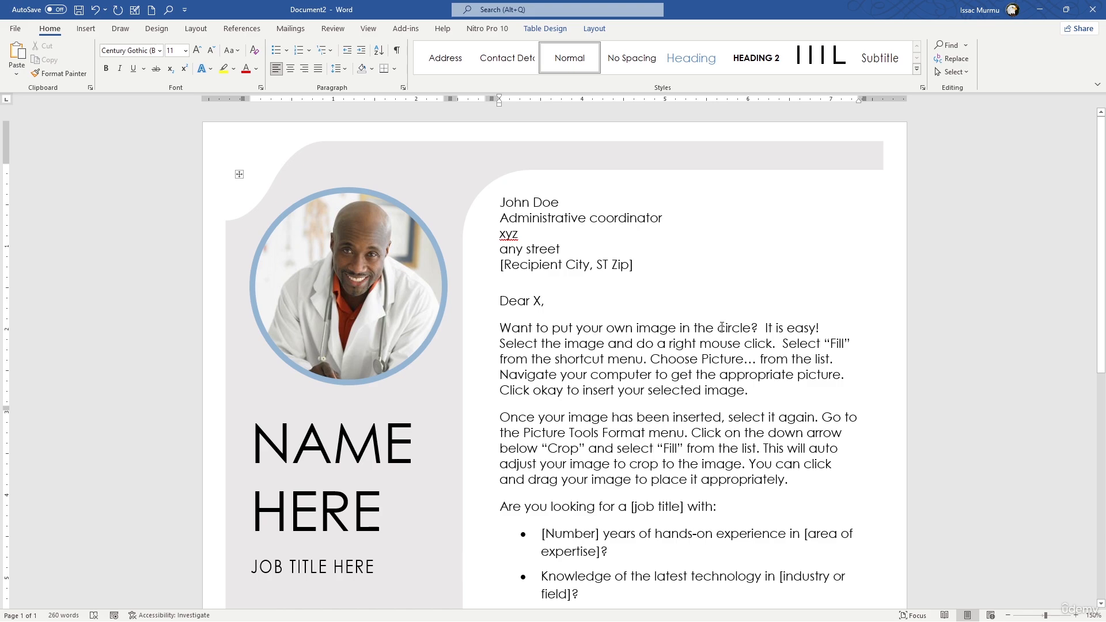
Step: Start a picture fill for the circular photo beside the letter, browsing for the image in the computer's files
click(365, 274)
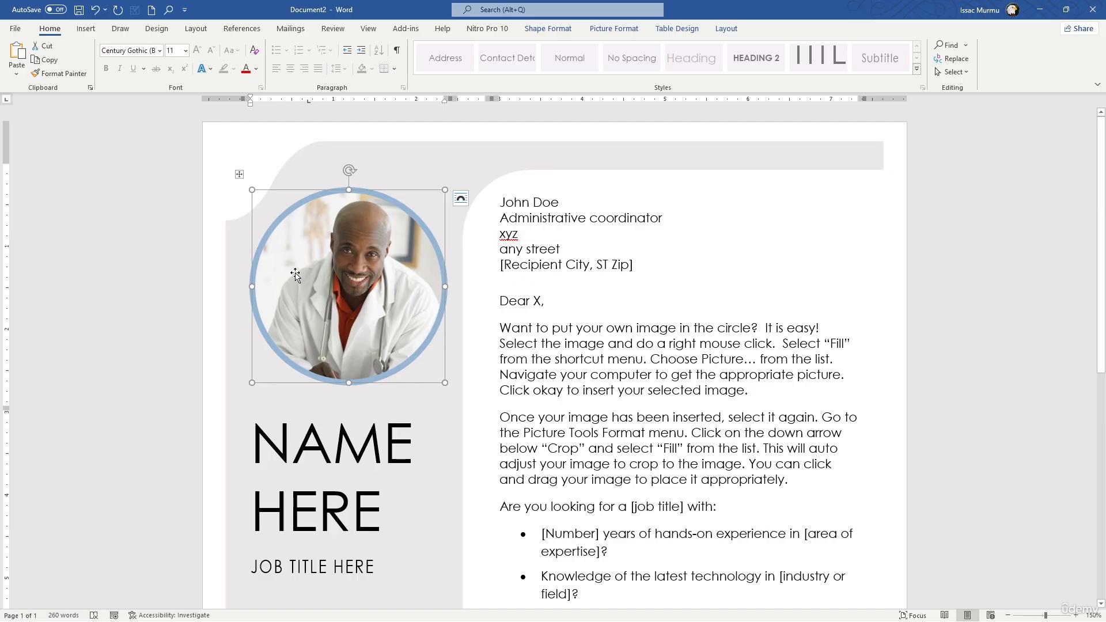
right_click(338, 279)
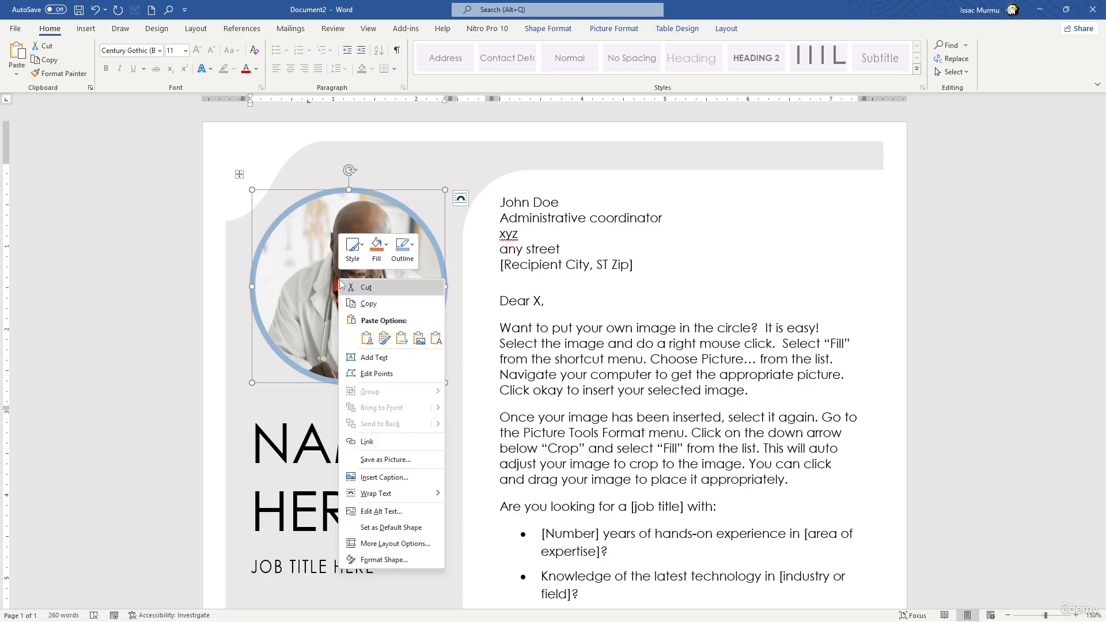
click(376, 252)
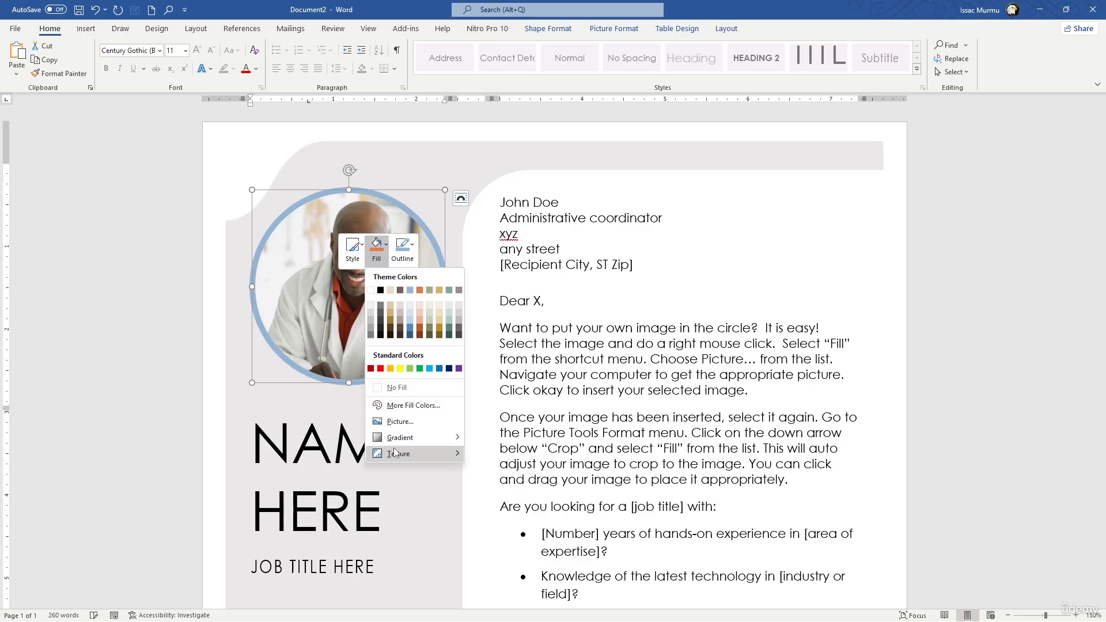
click(398, 422)
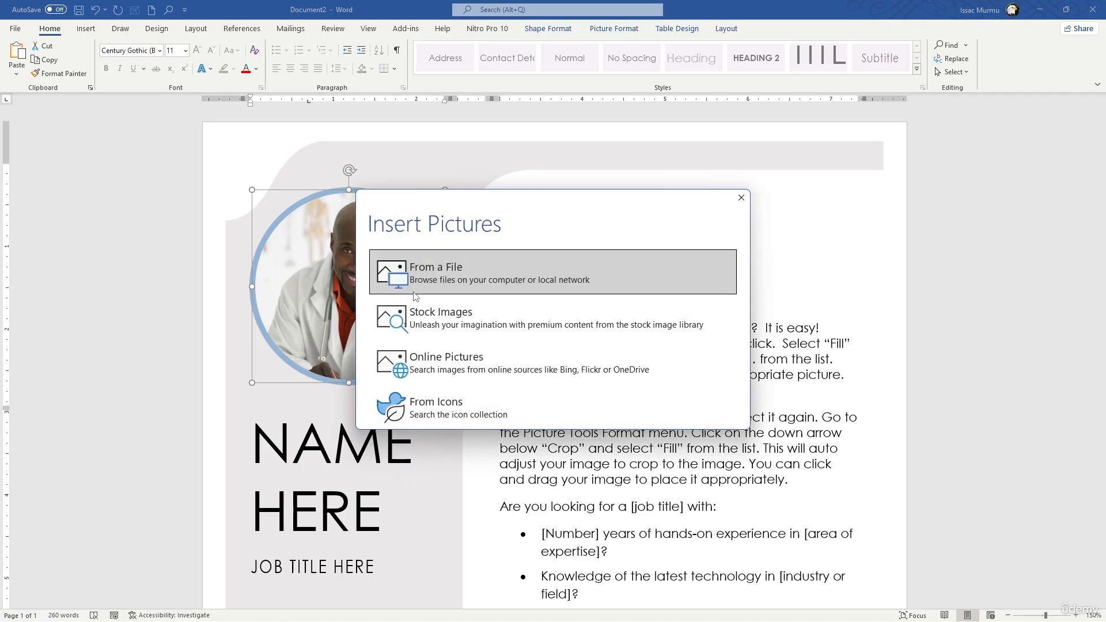
drag(504, 205, 265, 168)
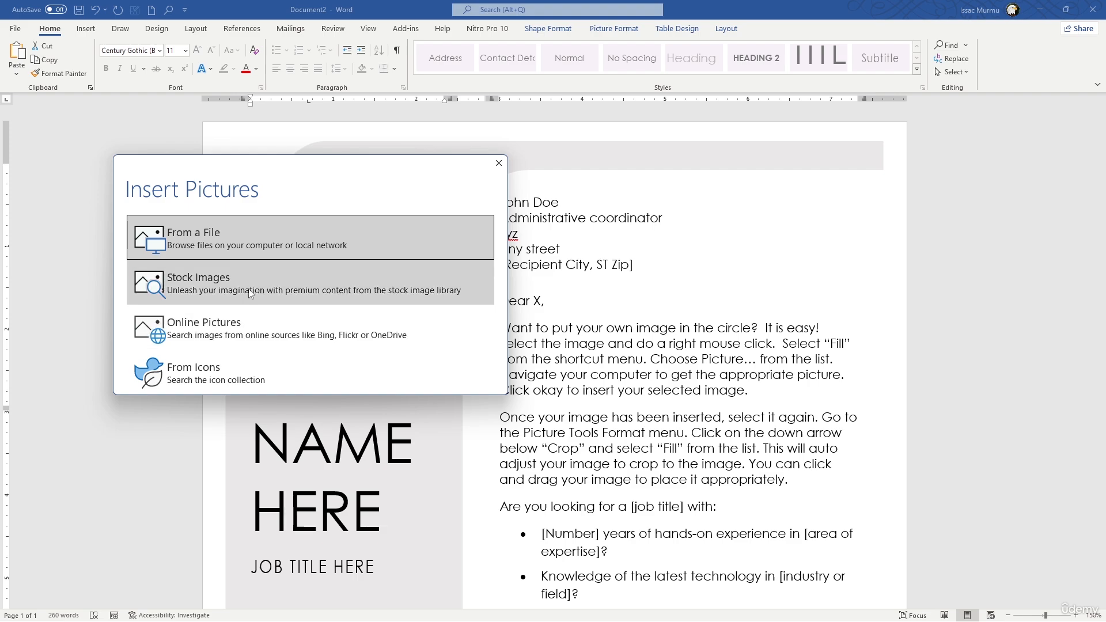
click(241, 233)
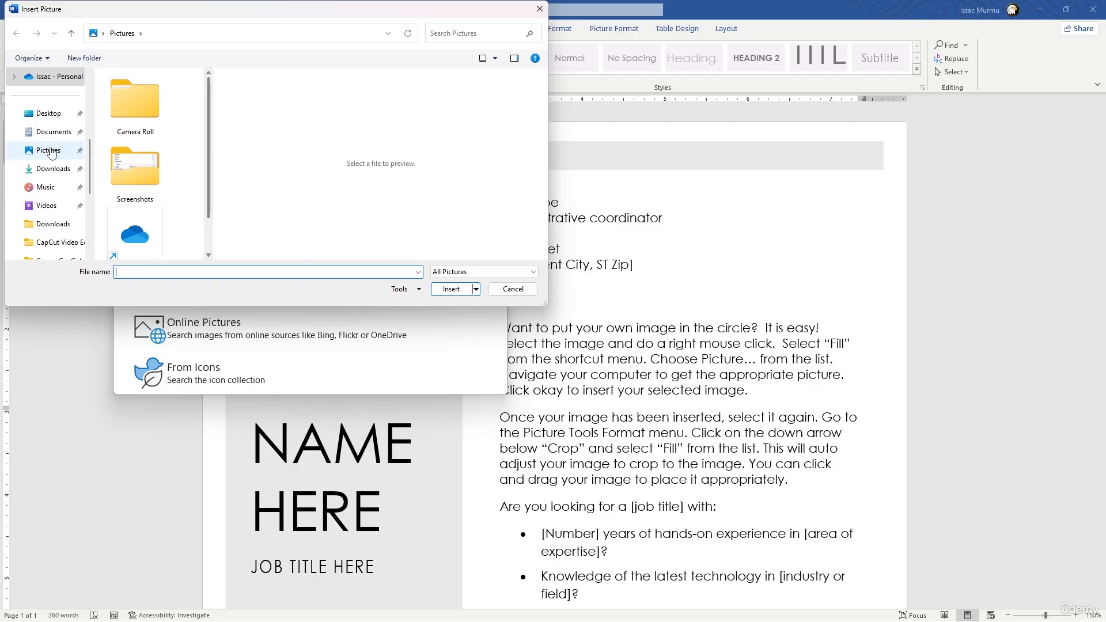
Step: Fill the circle with the portrait photo of the man in a suit and tie from the D: drive's Downloads folder
click(52, 224)
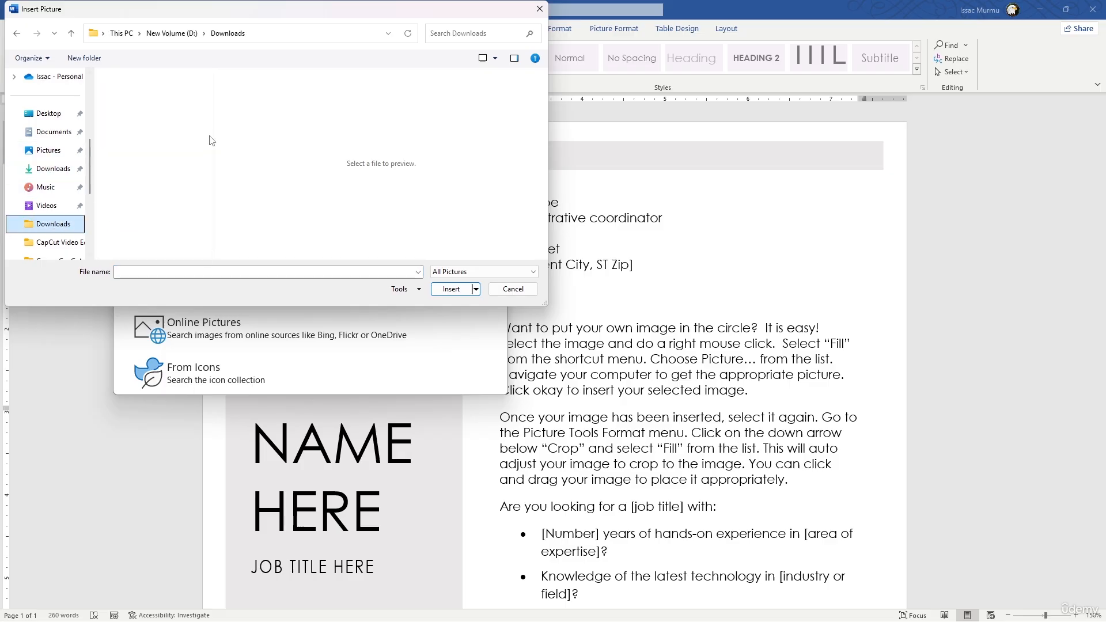
scroll(204, 140, down, 6)
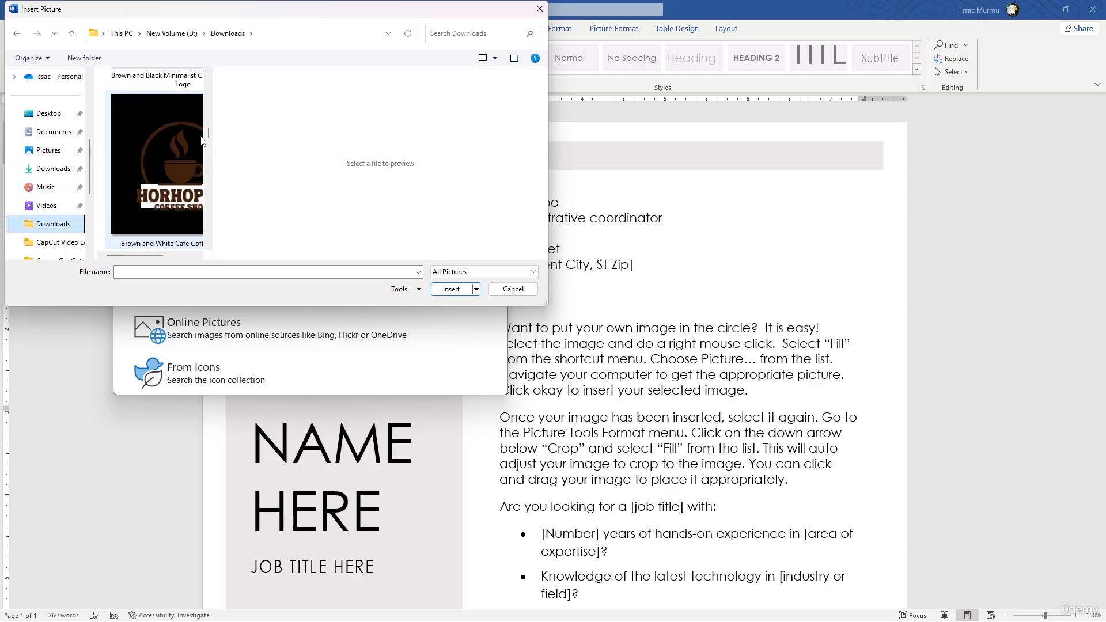
scroll(202, 140, down, 8)
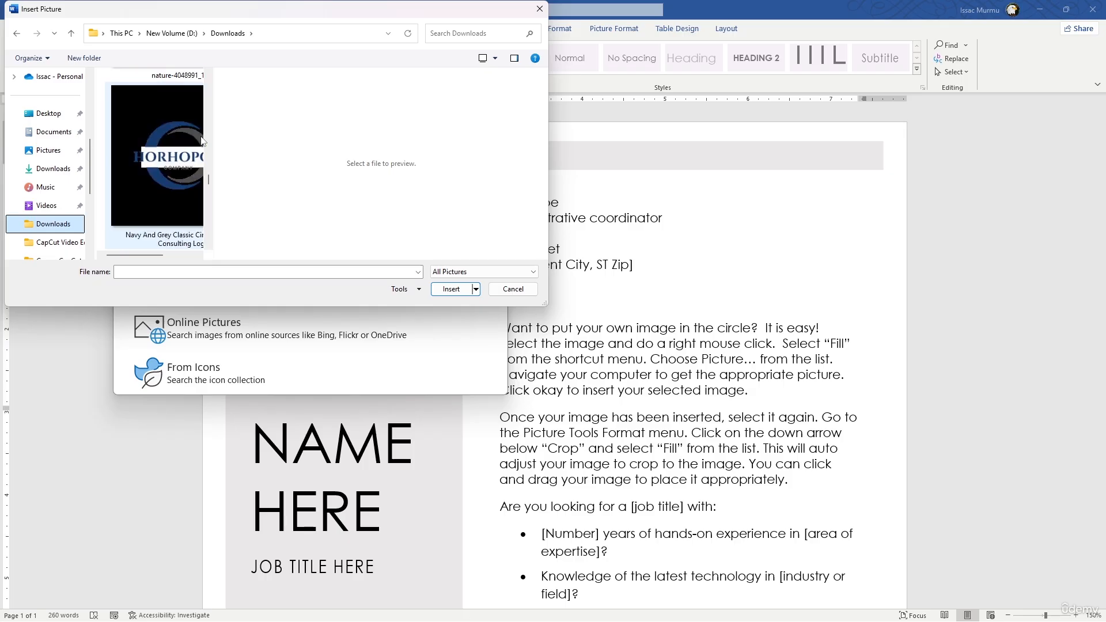
scroll(202, 140, down, 8)
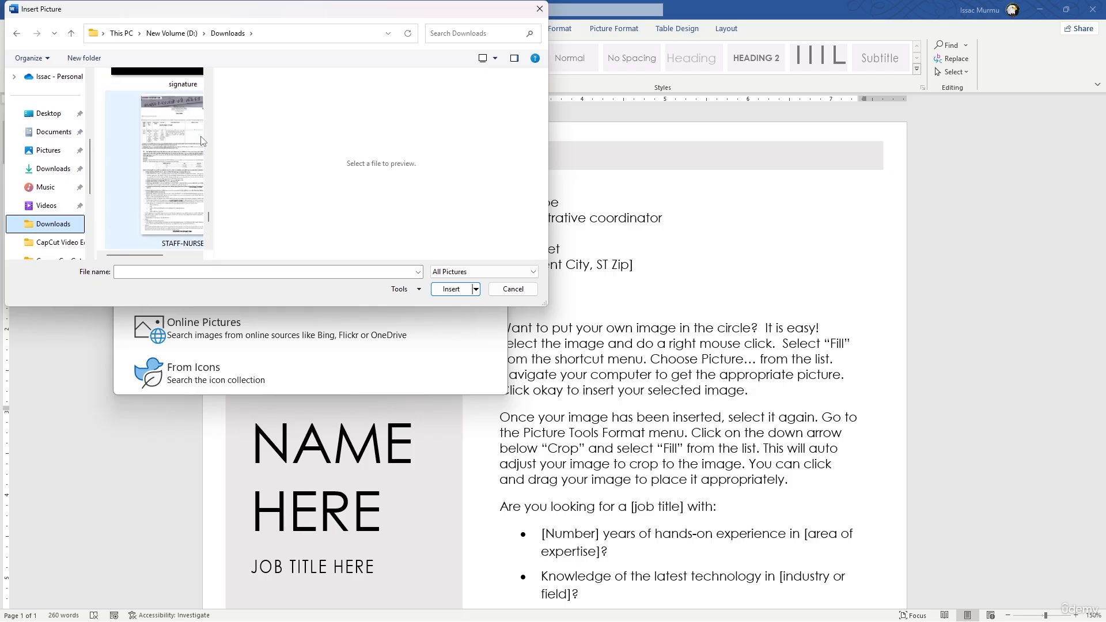
scroll(202, 140, up, 6)
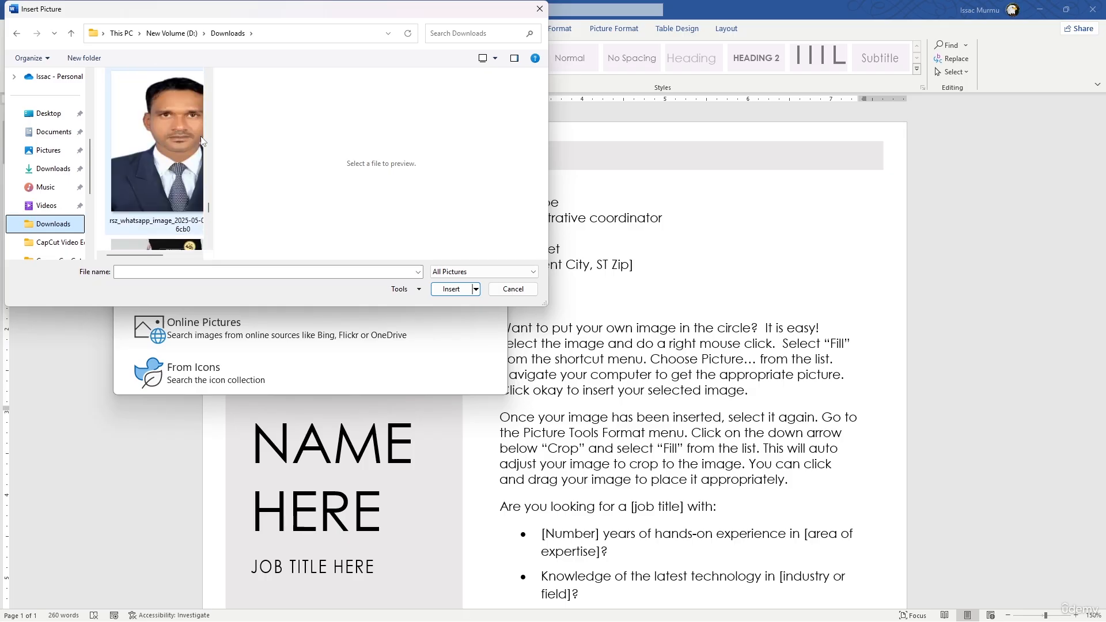
scroll(202, 140, up, 8)
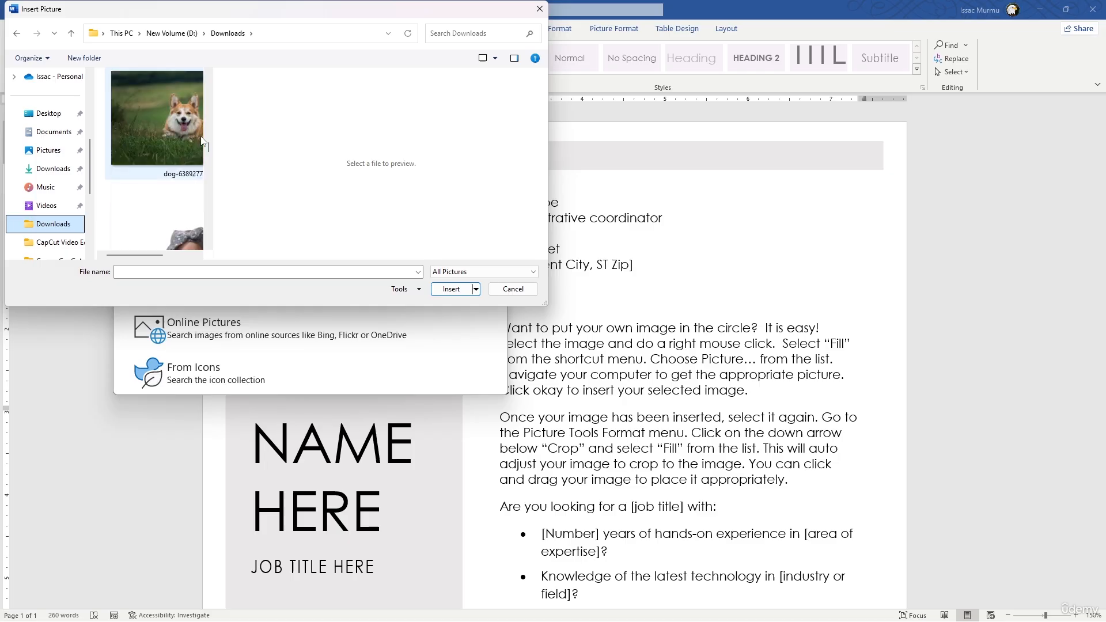
scroll(201, 137, up, 5)
scroll(200, 138, down, 4)
scroll(118, 161, down, 3)
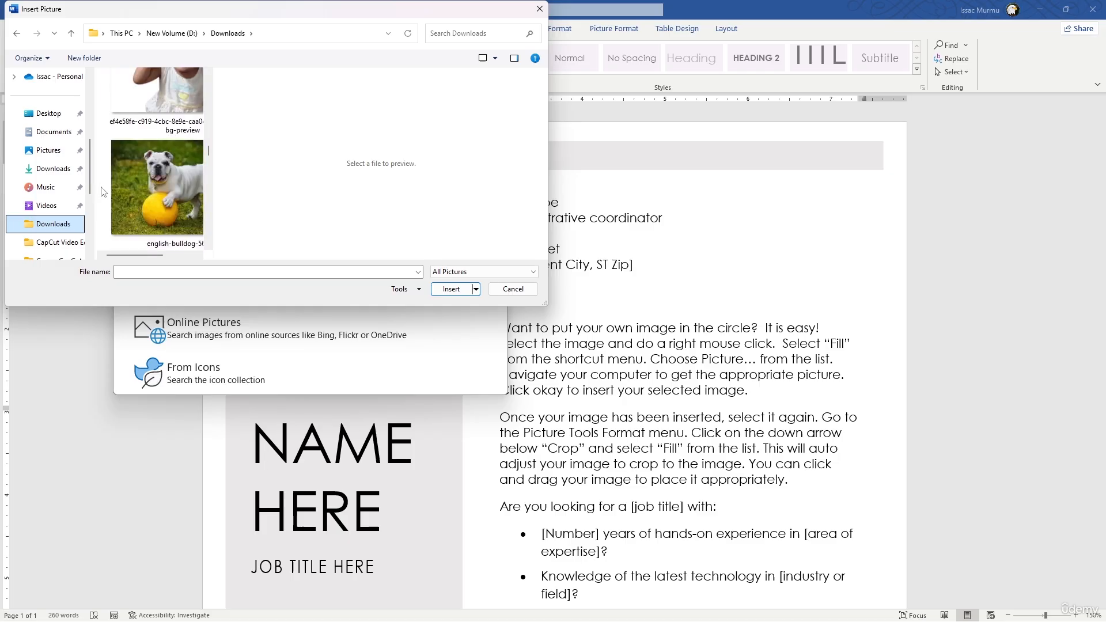
scroll(170, 155, down, 10)
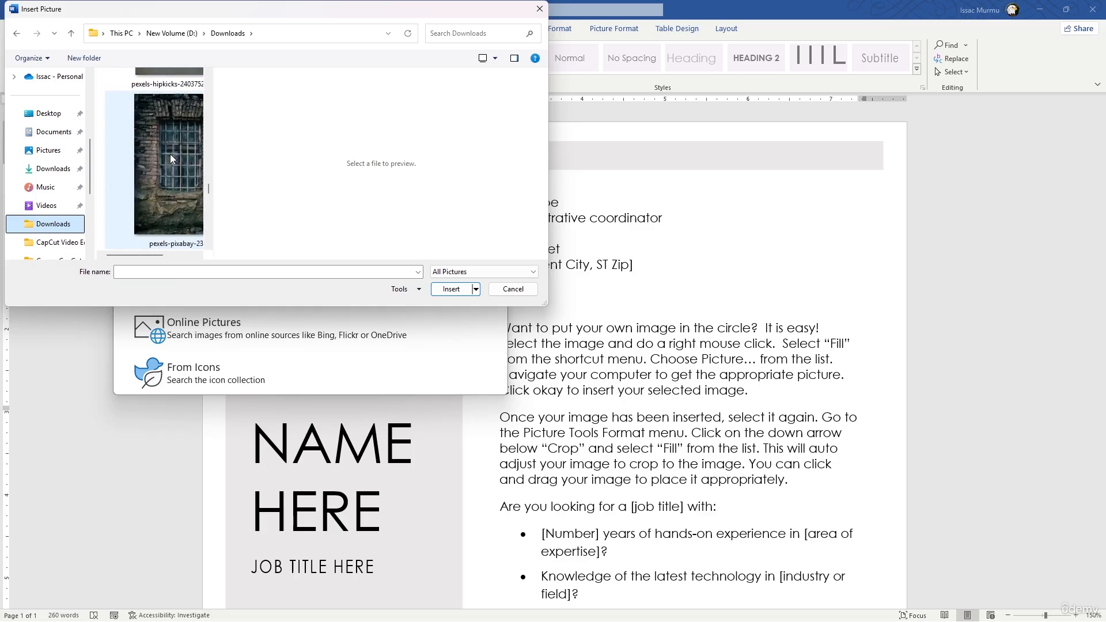
scroll(170, 153, down, 10)
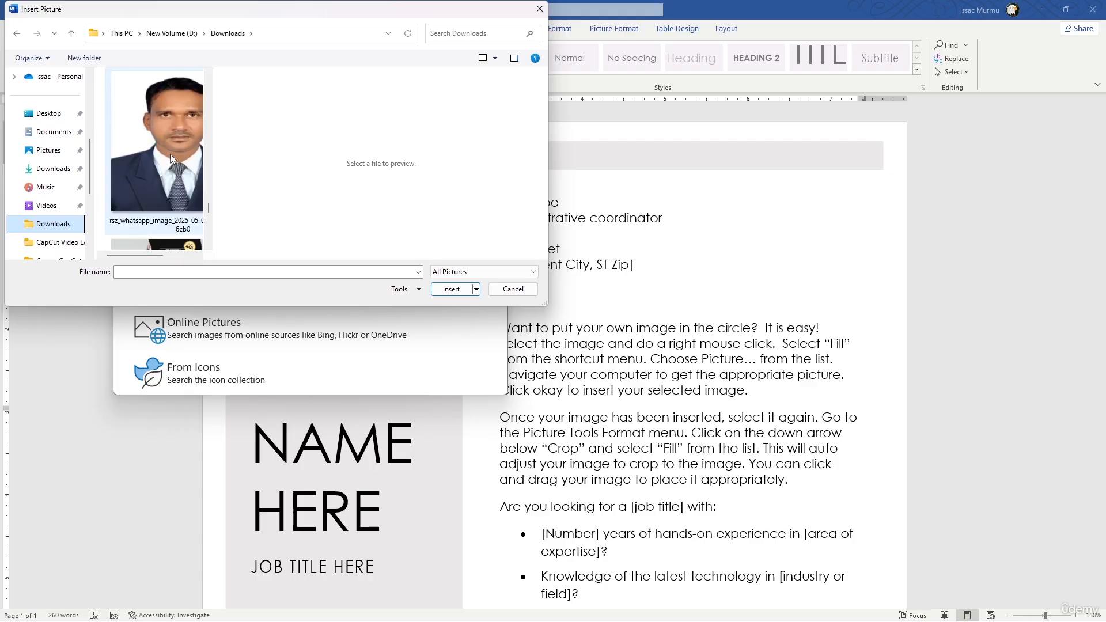
scroll(171, 153, down, 3)
scroll(170, 153, up, 5)
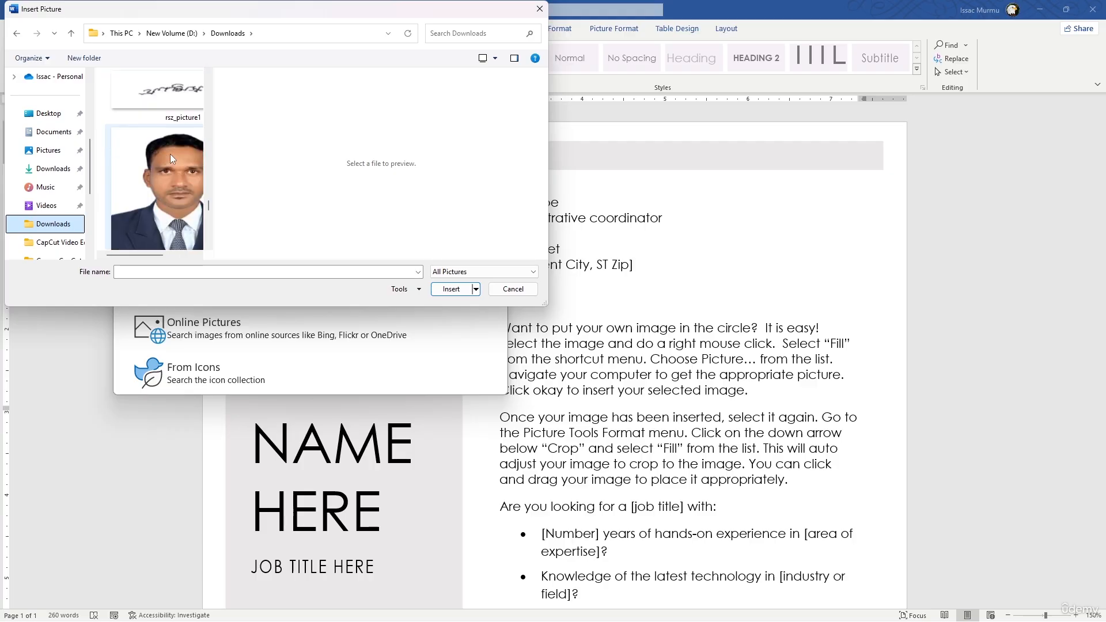
click(170, 154)
click(451, 288)
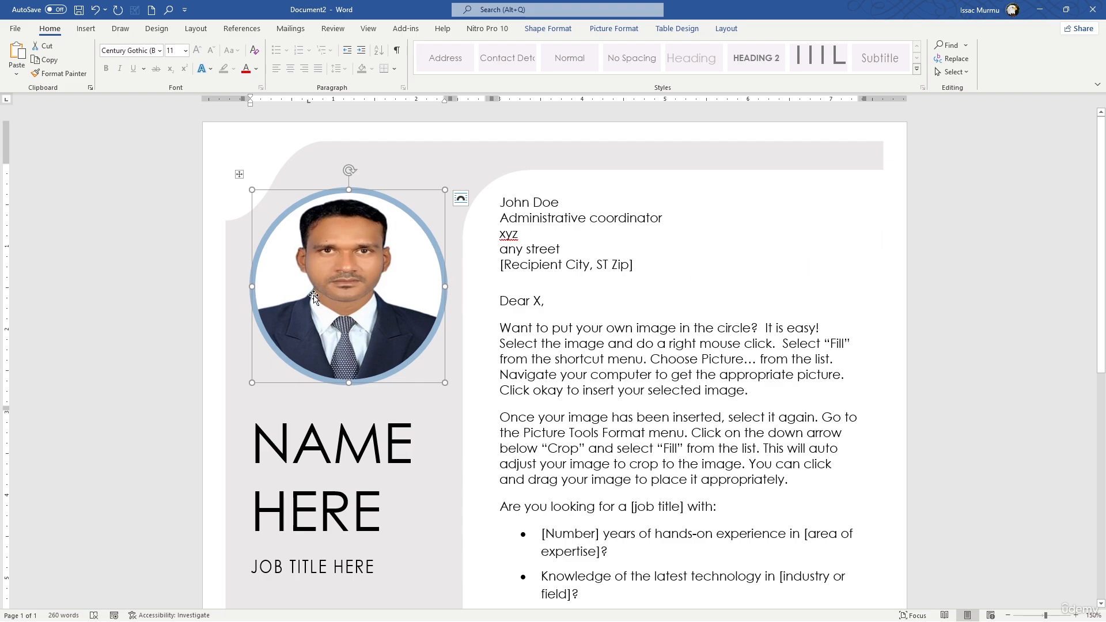
click(235, 421)
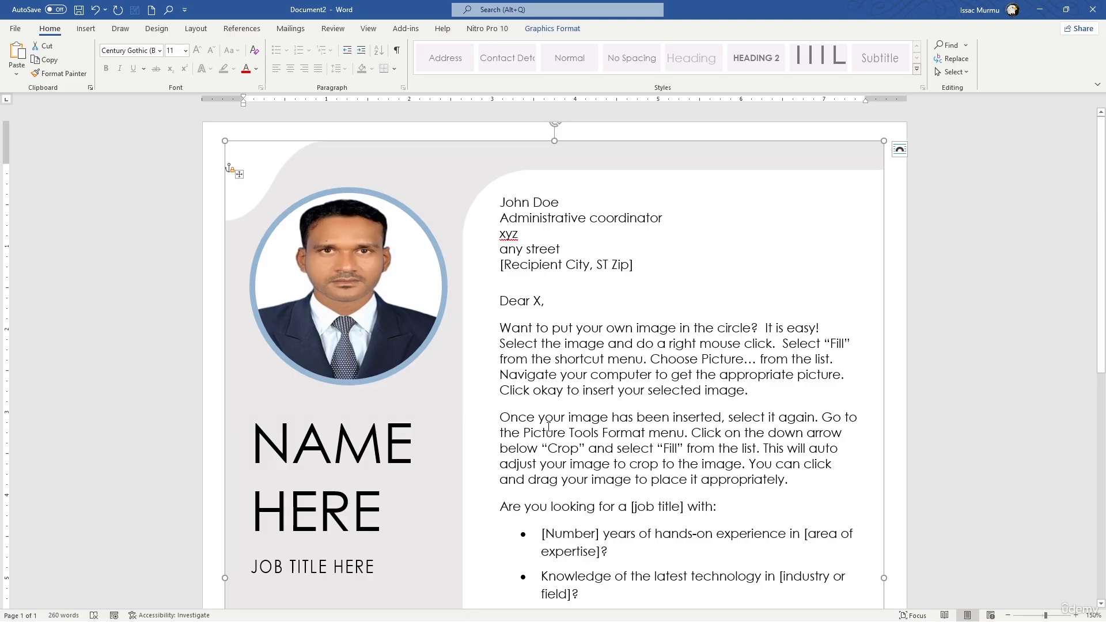
Step: Examine the instruction paragraphs about the image and the crop options for the circular photo, including the Crop to Shape choices
click(502, 417)
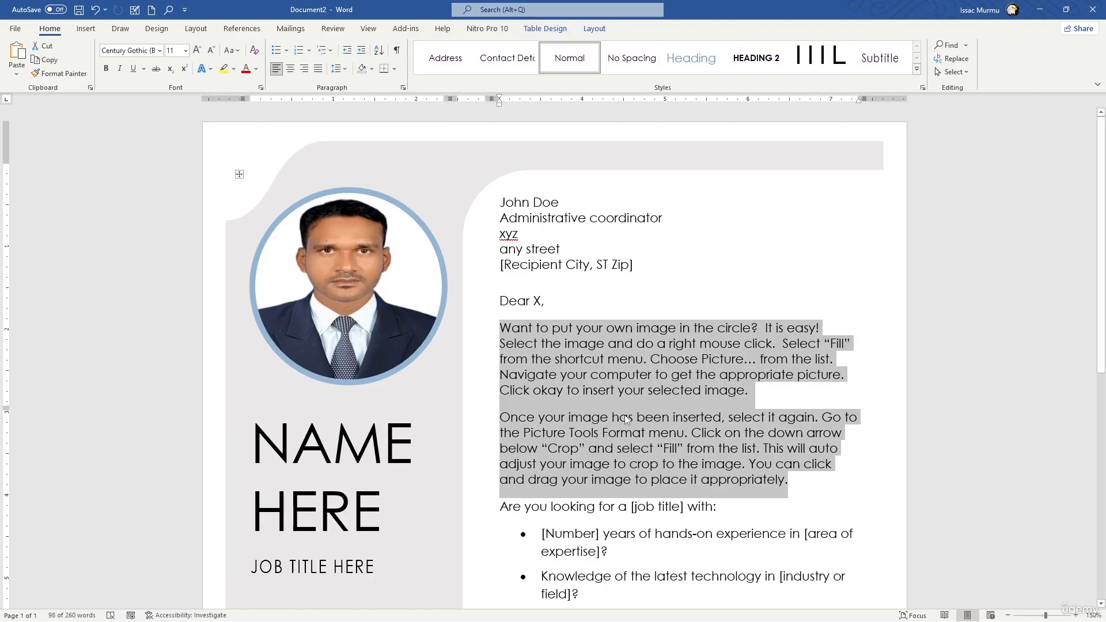
click(305, 277)
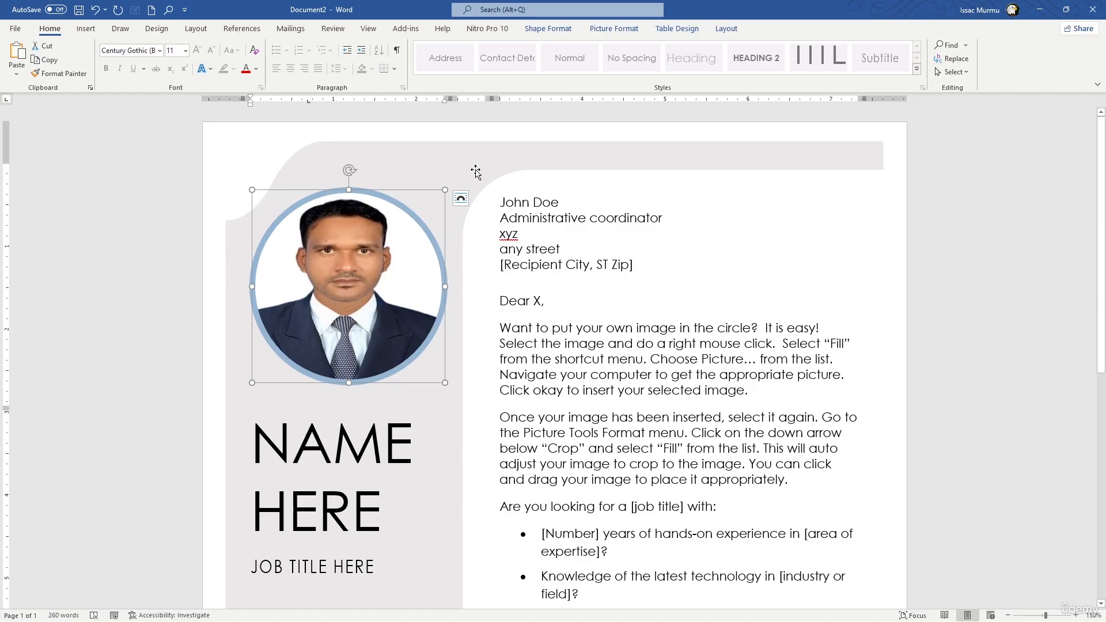
click(604, 34)
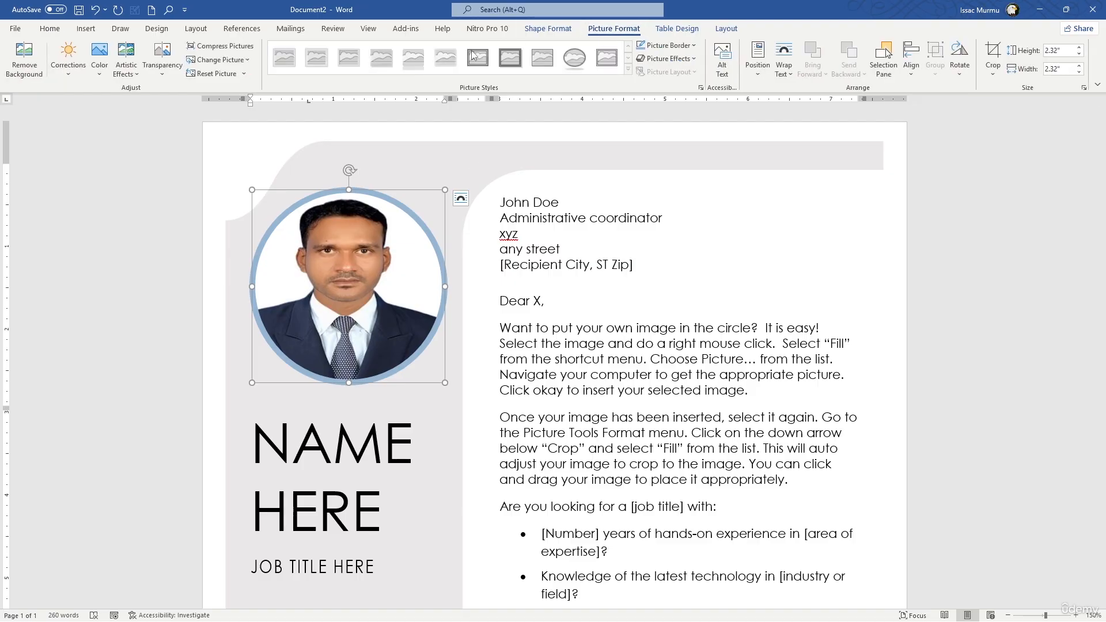
click(991, 73)
mouse_move(1002, 106)
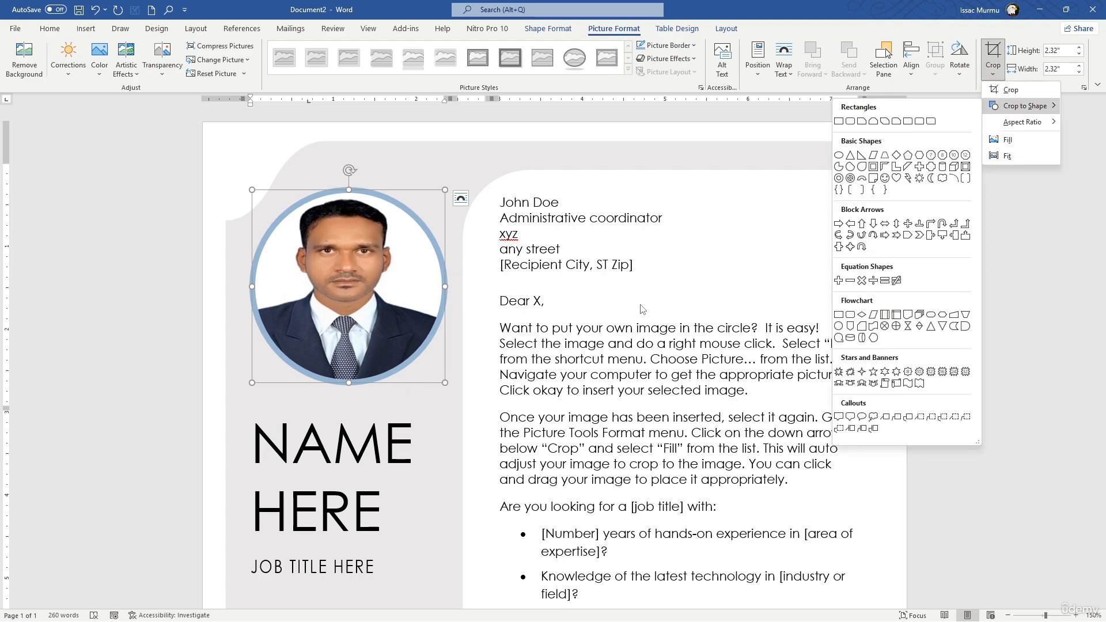
Step: Examine the remaining placeholders: the bulleted qualifications, the closing paragraphs, the name heading and the job title
scroll(676, 476, down, 5)
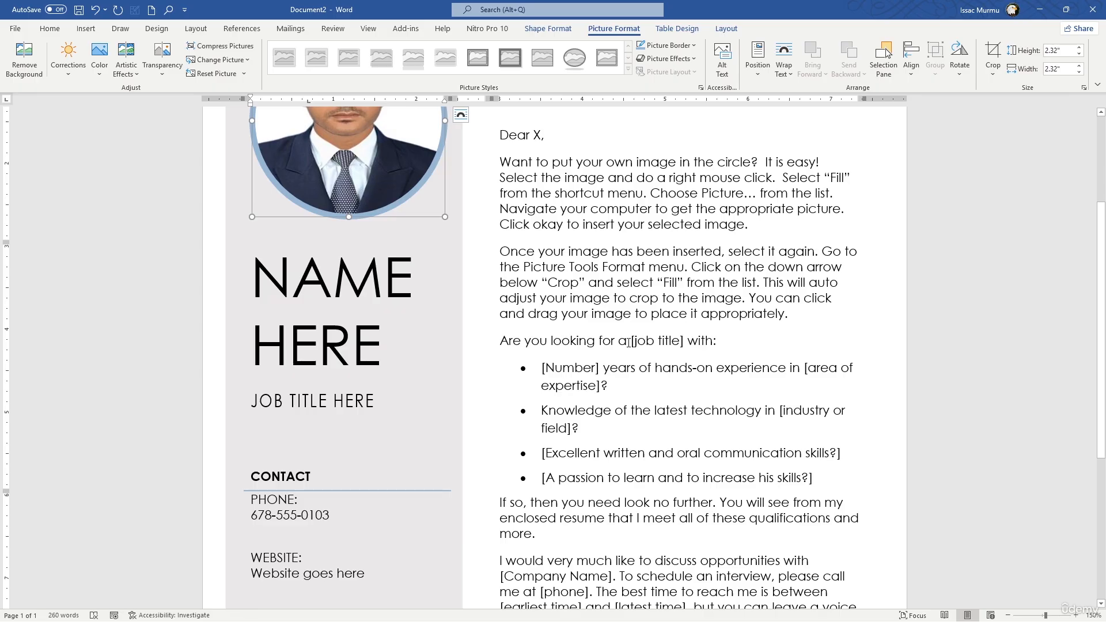
click(593, 365)
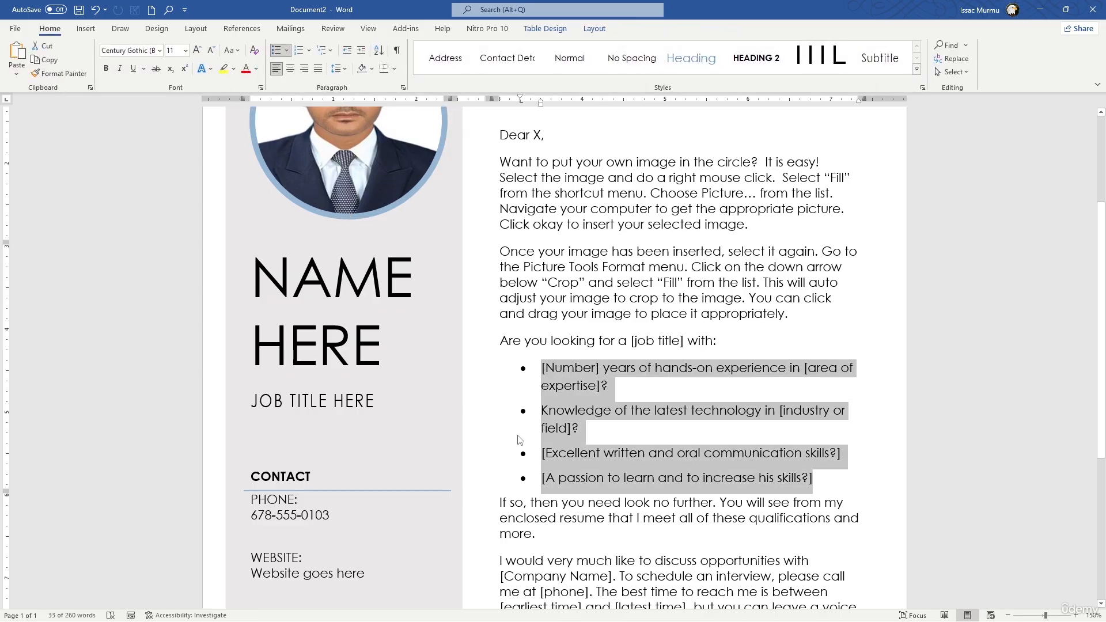
click(543, 510)
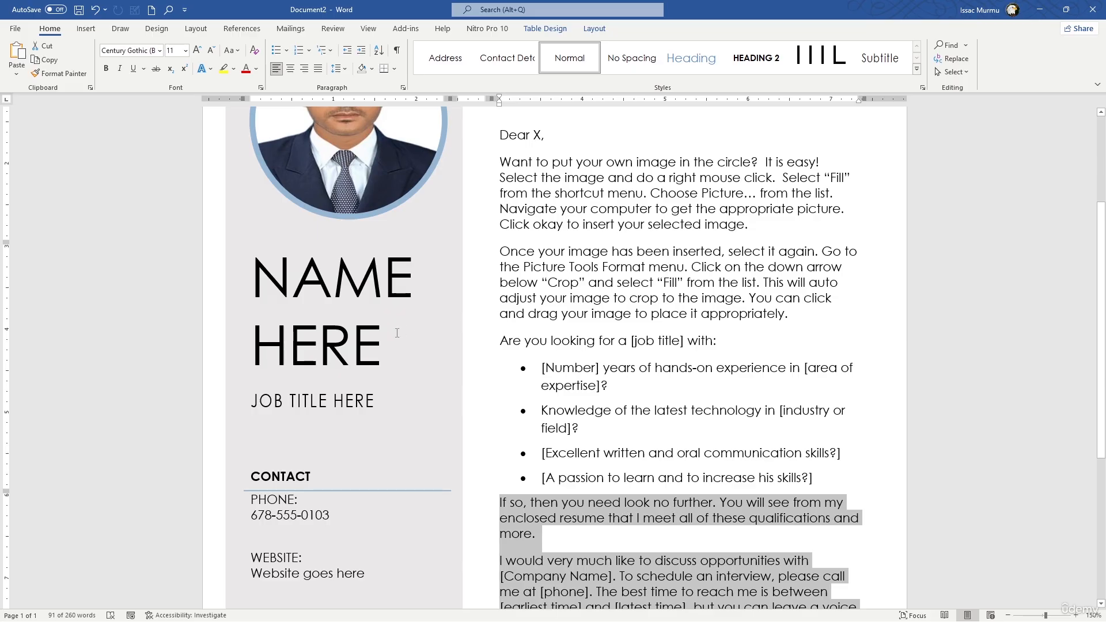
click(327, 289)
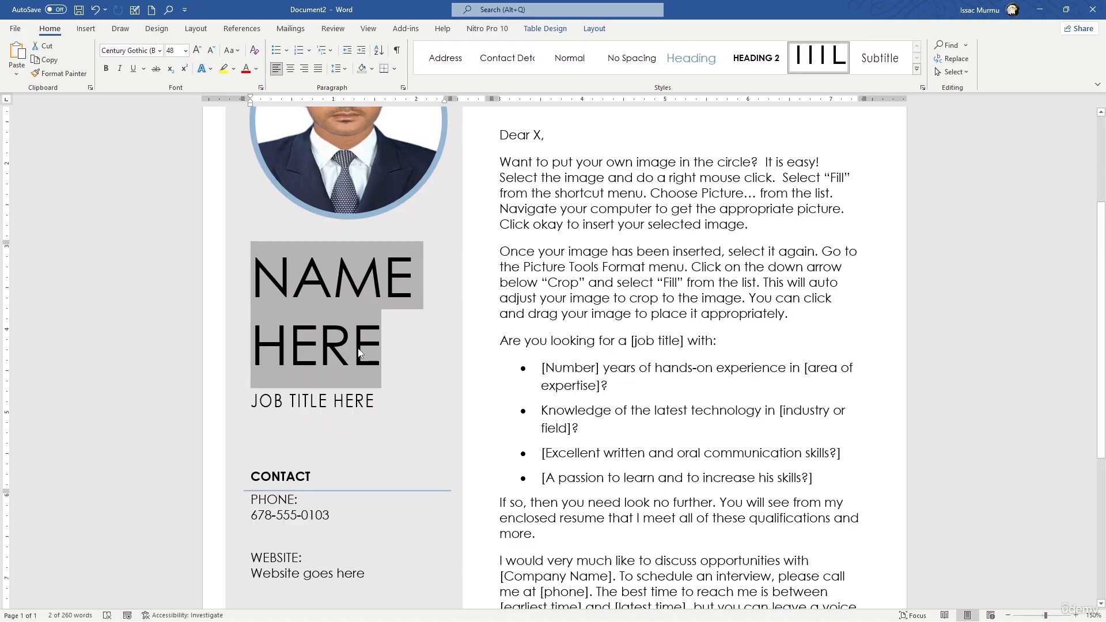
click(324, 402)
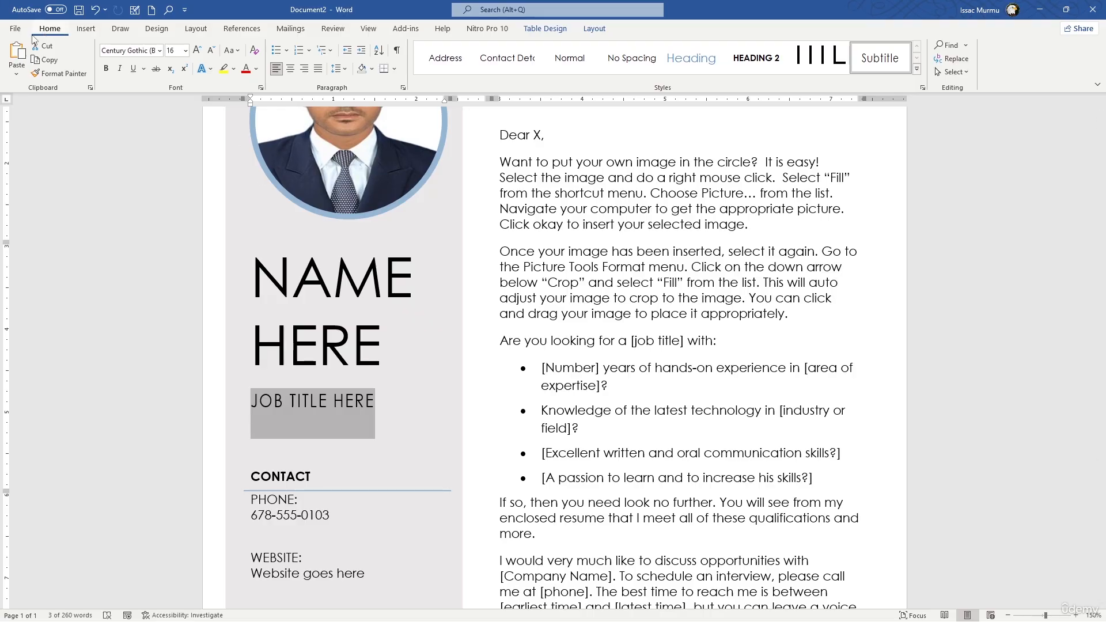
Step: Save the letter as a Word Document in the Documents folder, named with the recipient's full name followed by "CV"
click(14, 28)
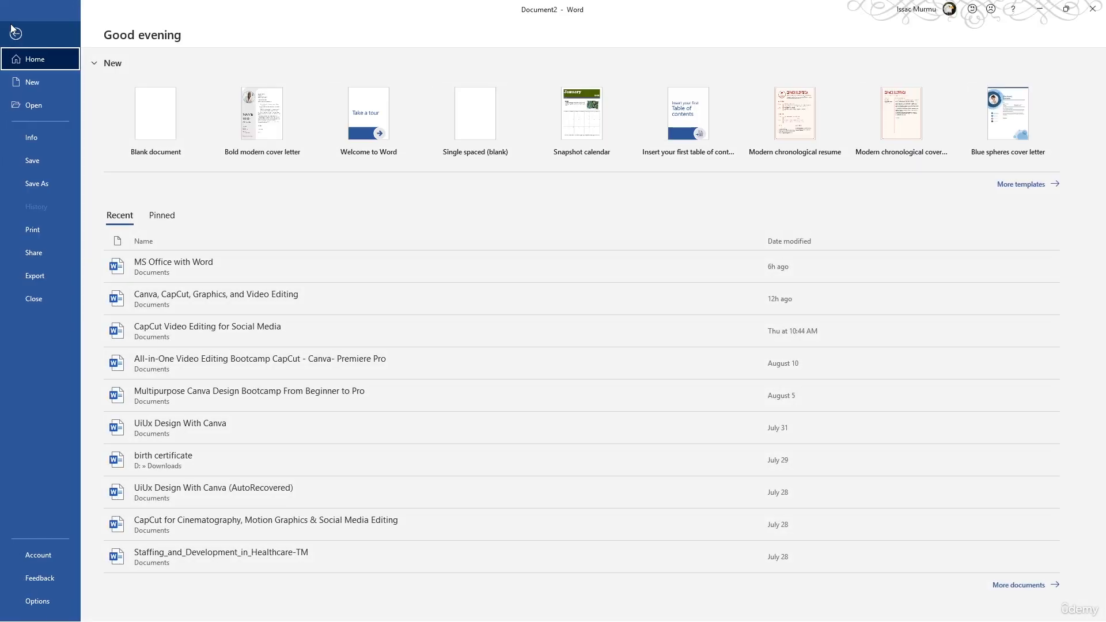
click(40, 185)
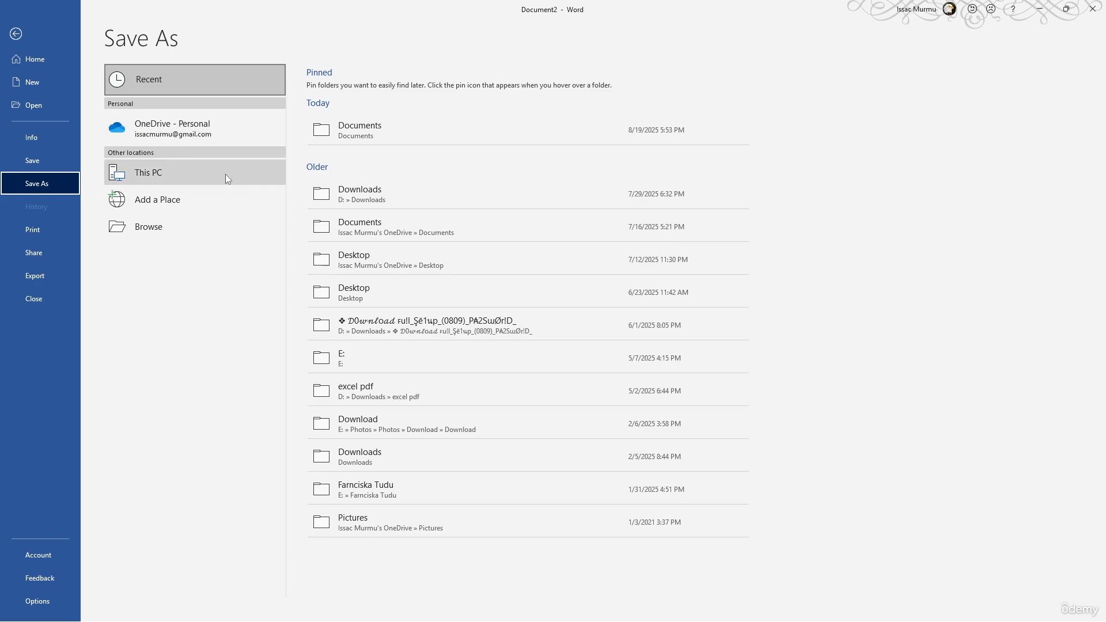
click(367, 129)
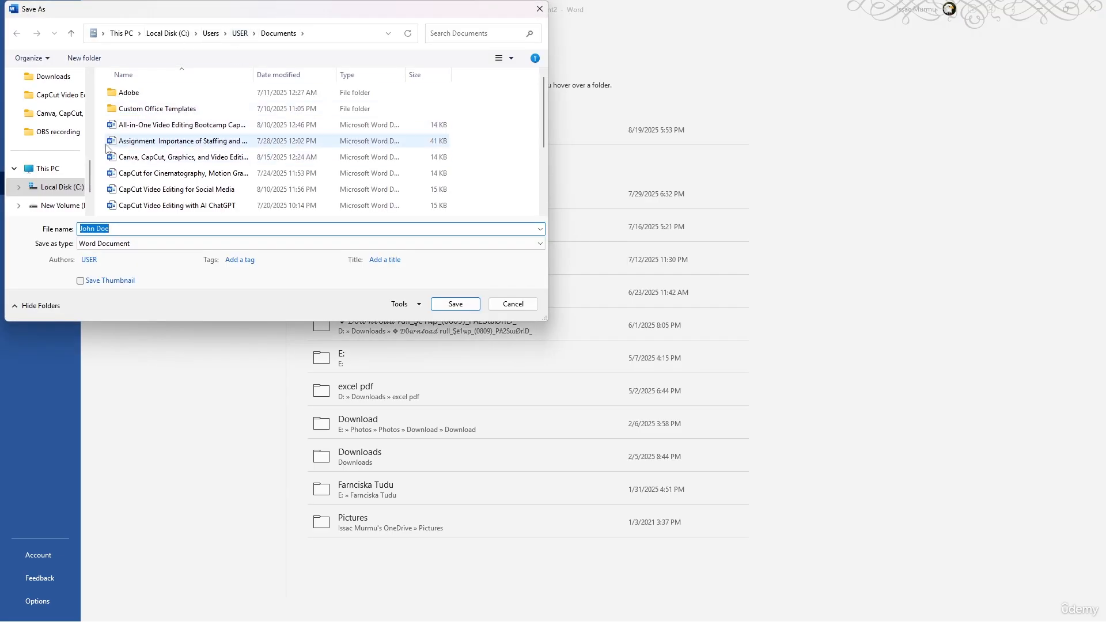
click(125, 229)
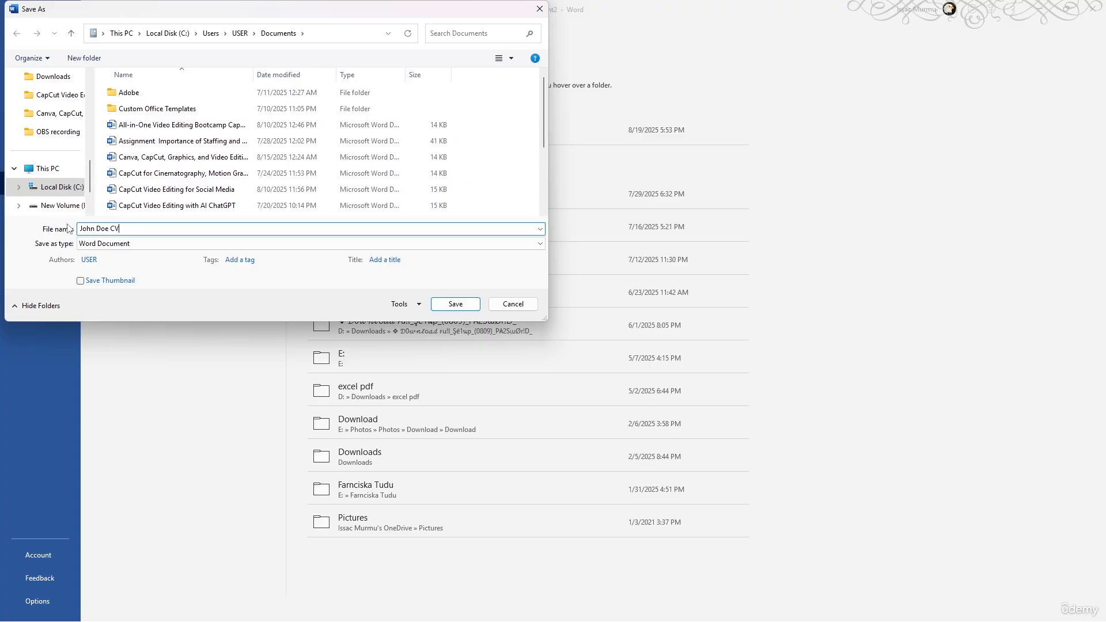
drag(121, 229, 75, 228)
click(132, 227)
click(455, 304)
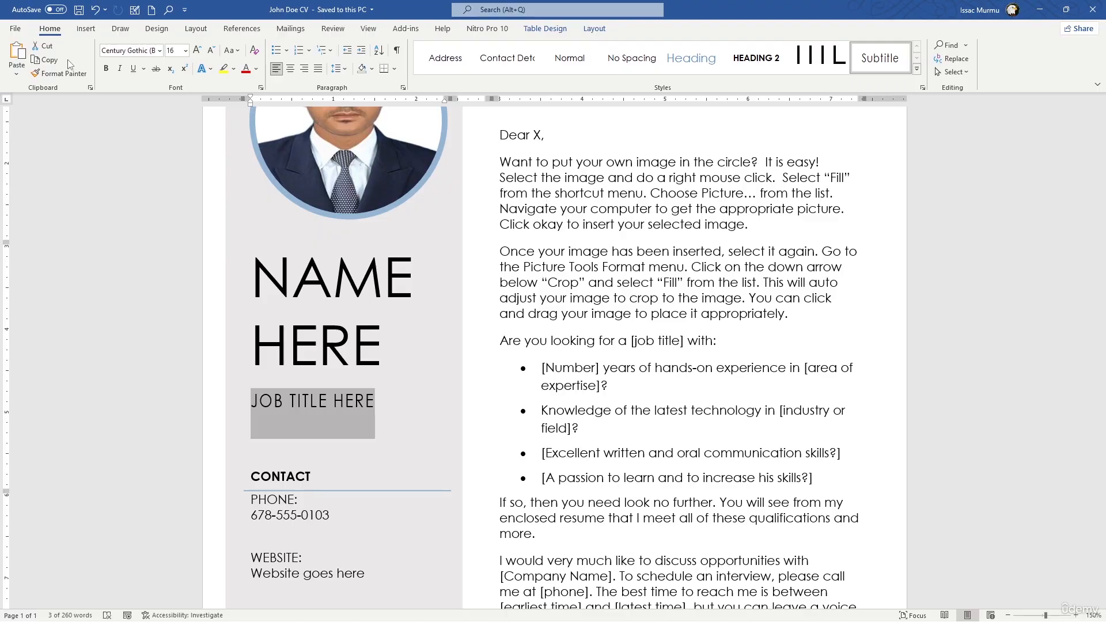
Step: Review the locations offered for saving another copy of the document, and return to the letter without saving again
click(16, 29)
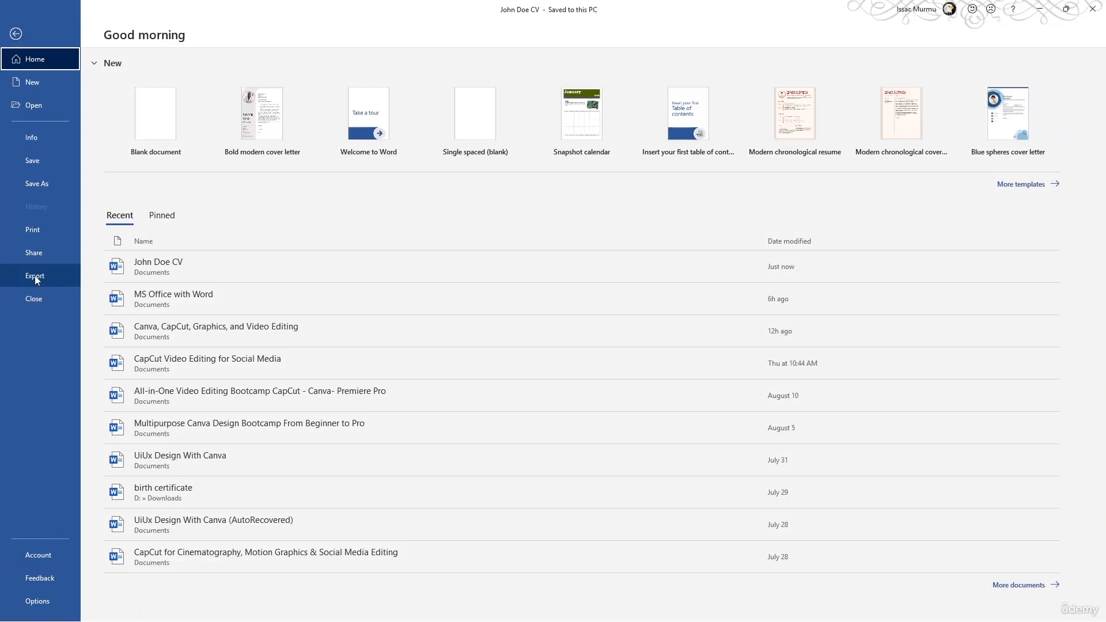
click(44, 187)
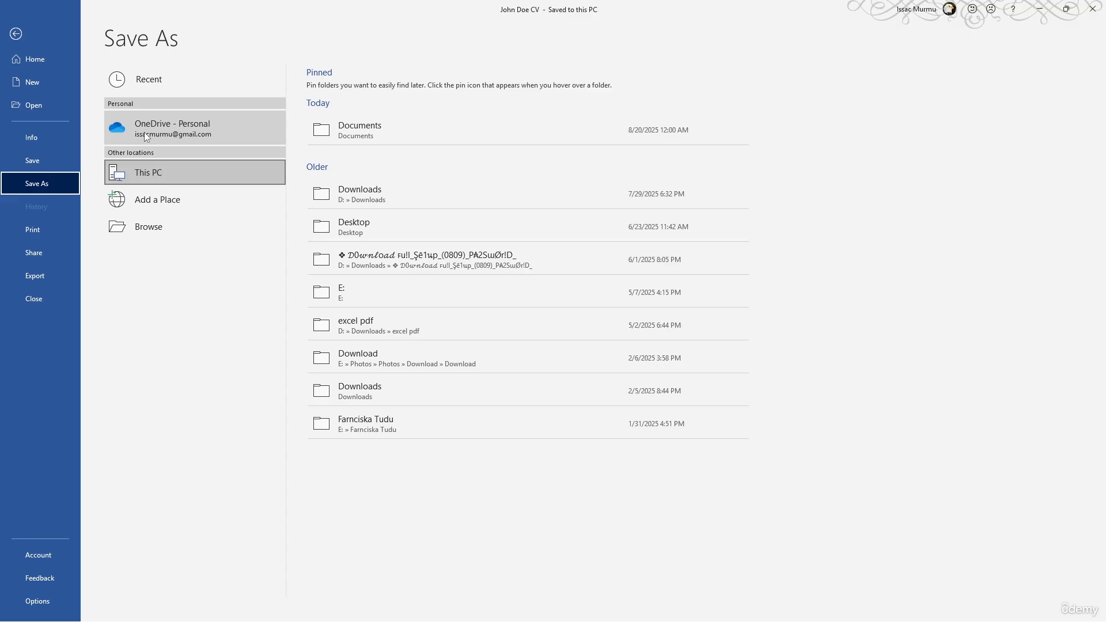
click(17, 34)
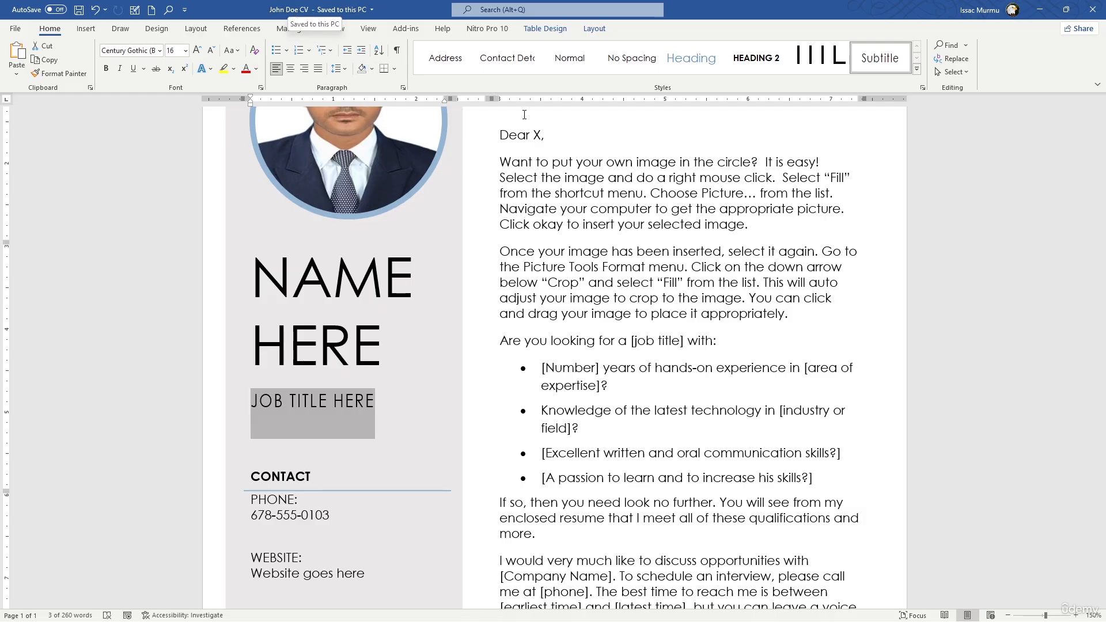
Step: Review the file formats offered for saving a copy in the Documents folder, including Rich Text Format, and return to the letter without saving
scroll(399, 171, down, 3)
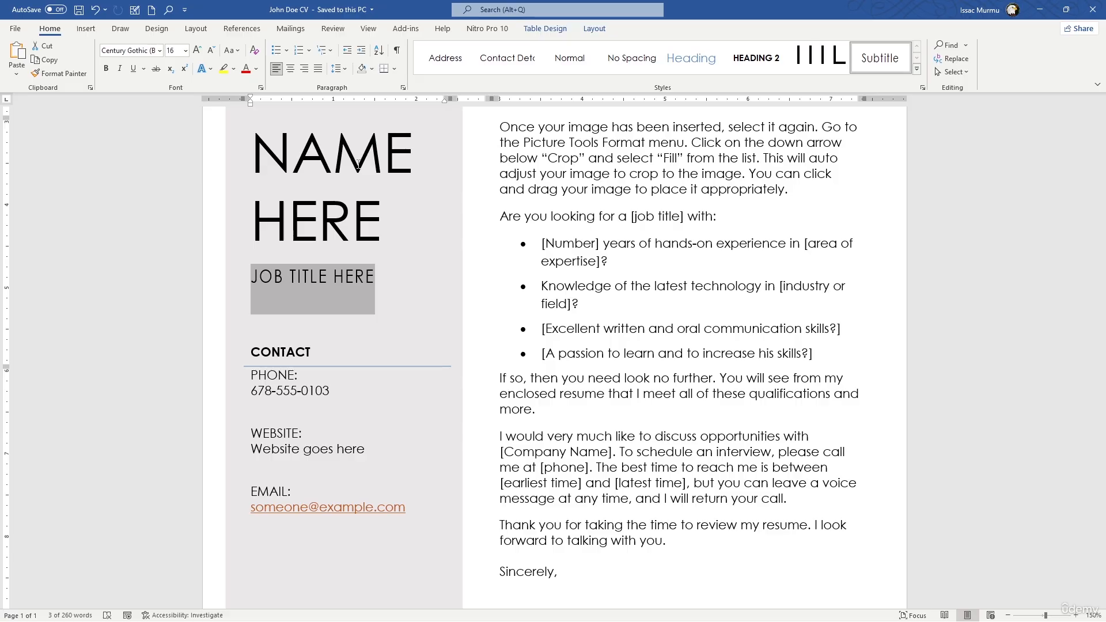
click(14, 28)
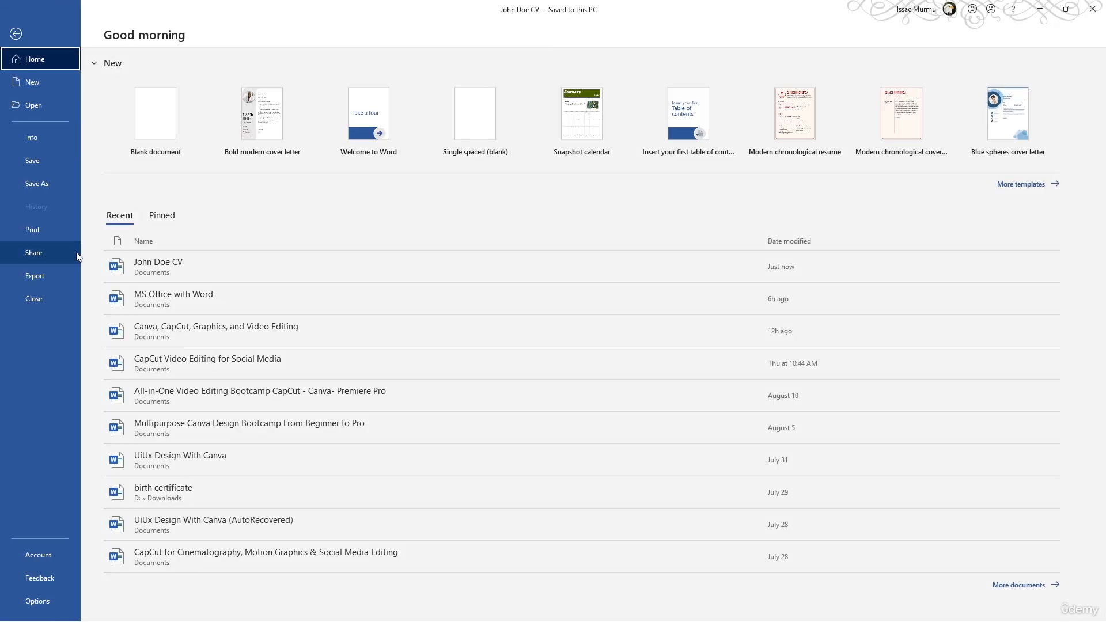
click(57, 187)
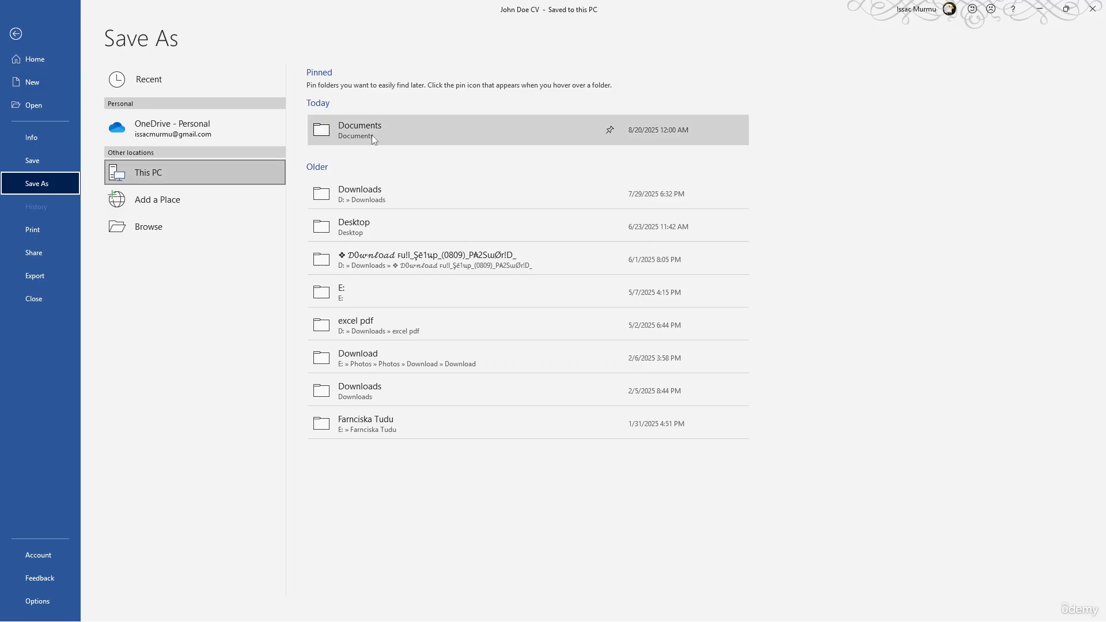
click(372, 134)
click(178, 243)
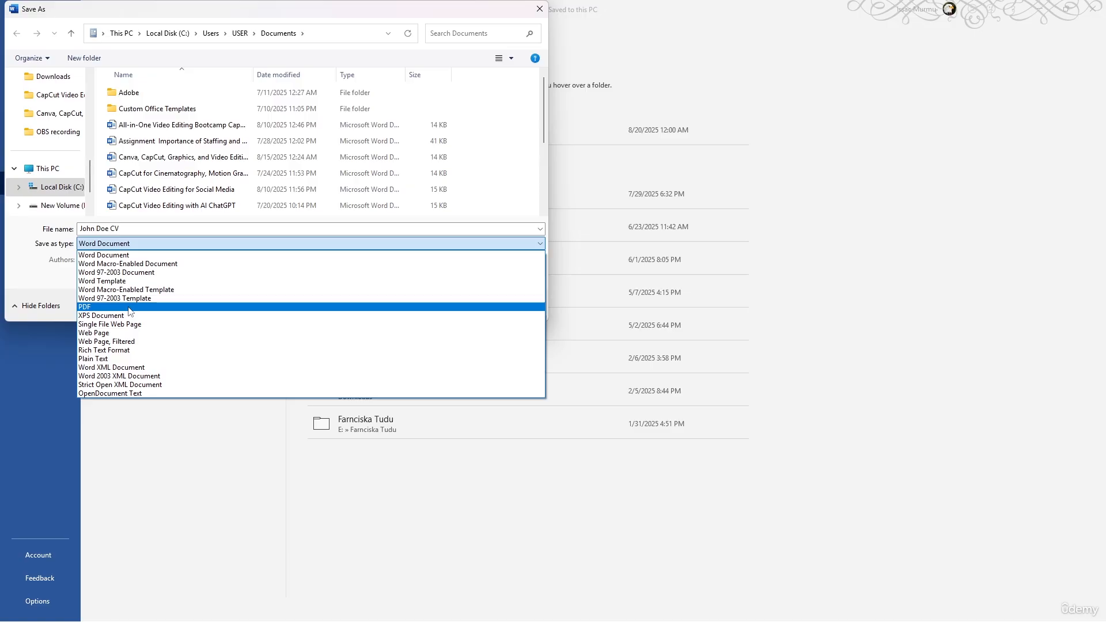
click(107, 351)
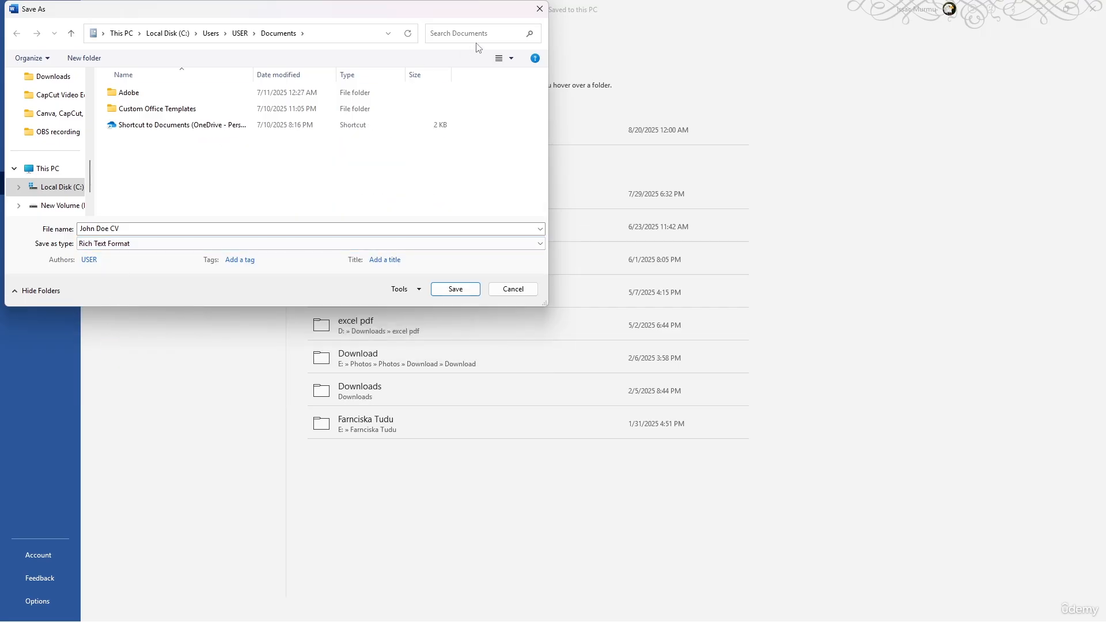
click(539, 9)
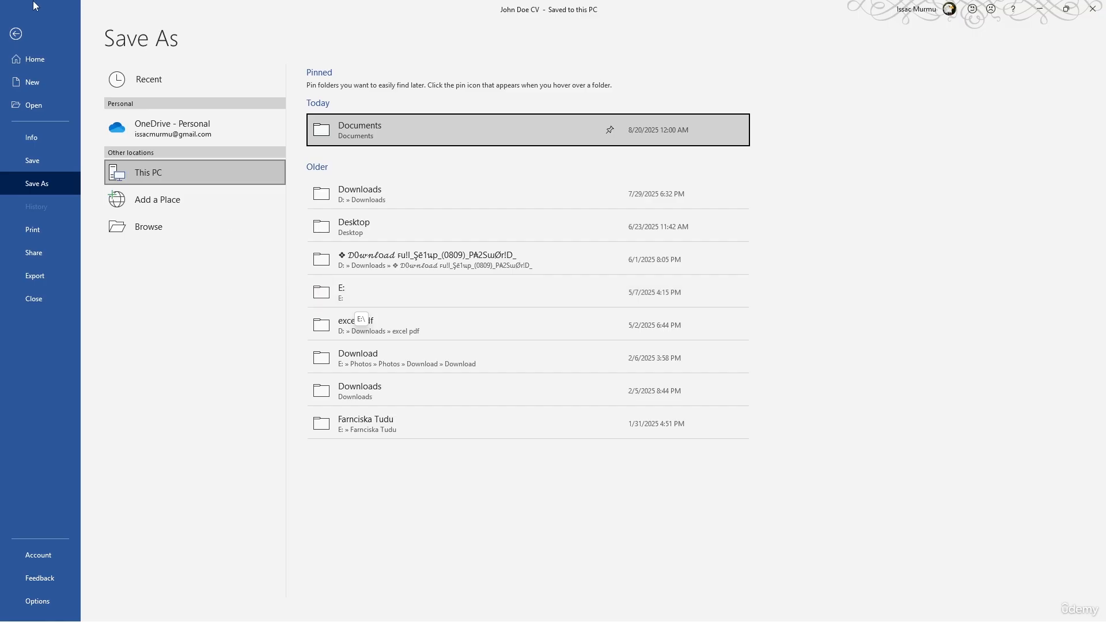
click(21, 30)
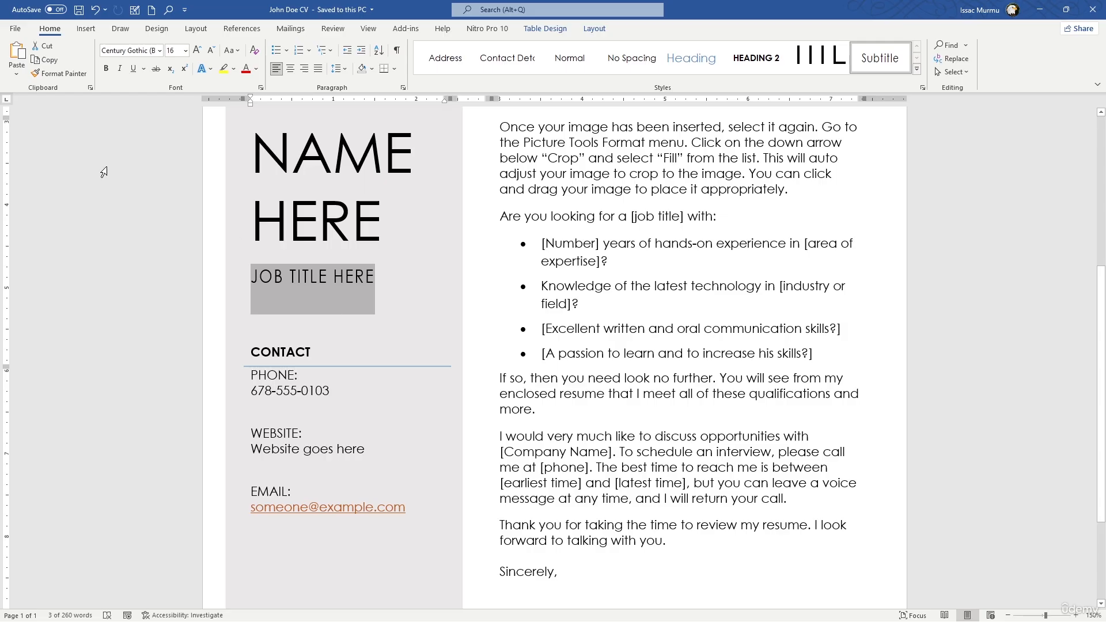
Step: Save a PDF copy of the letter in the Documents folder under the same file name, review the published PDF, and close it
click(12, 29)
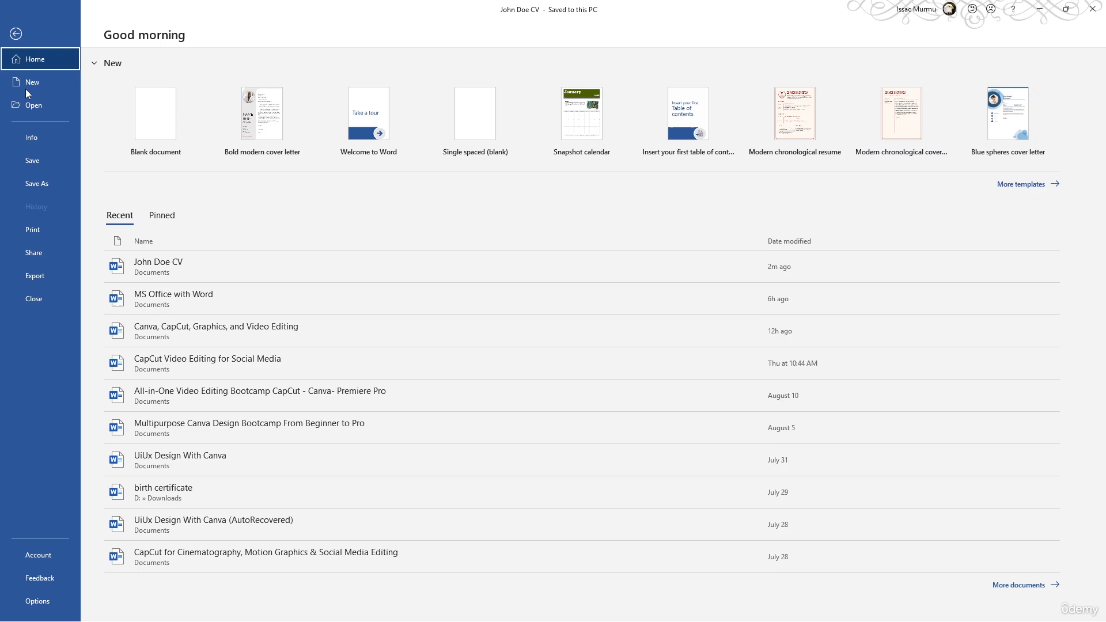
click(55, 185)
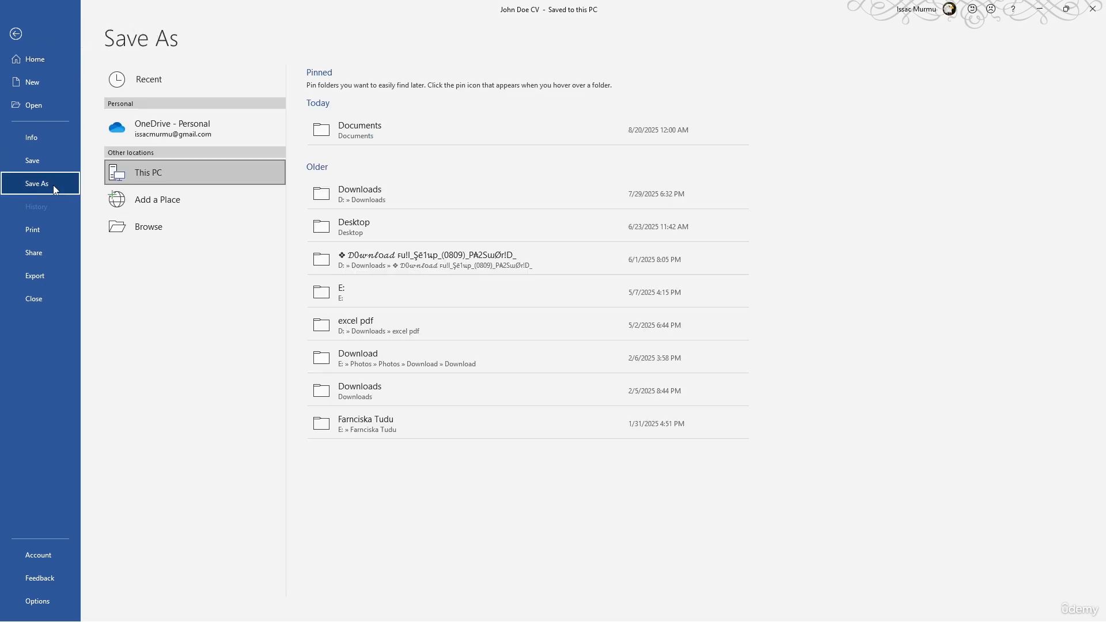
click(372, 128)
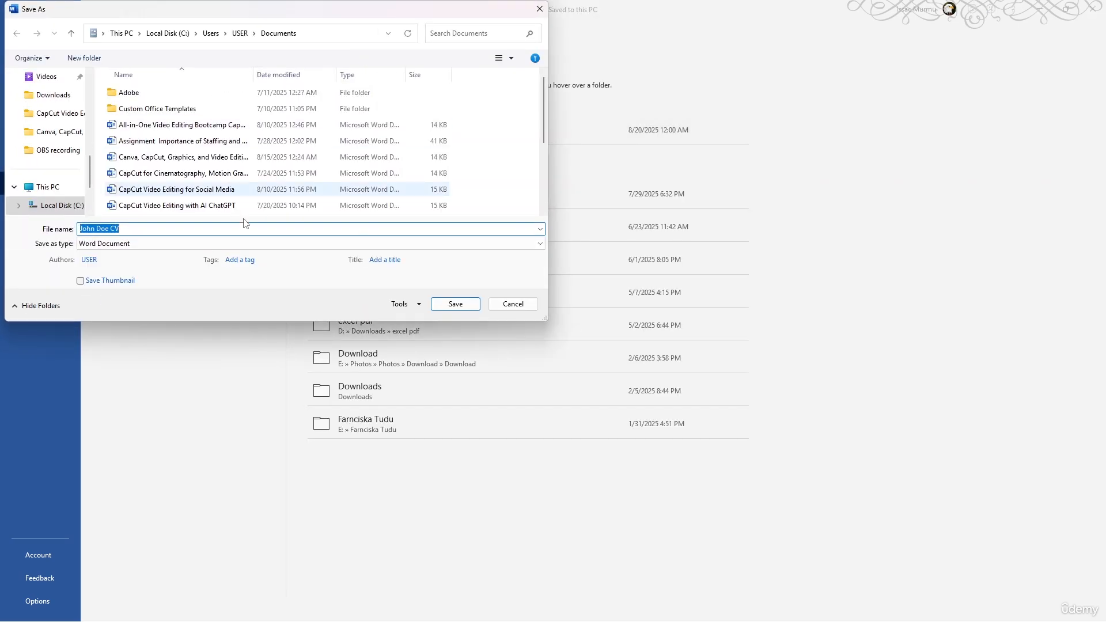
click(230, 246)
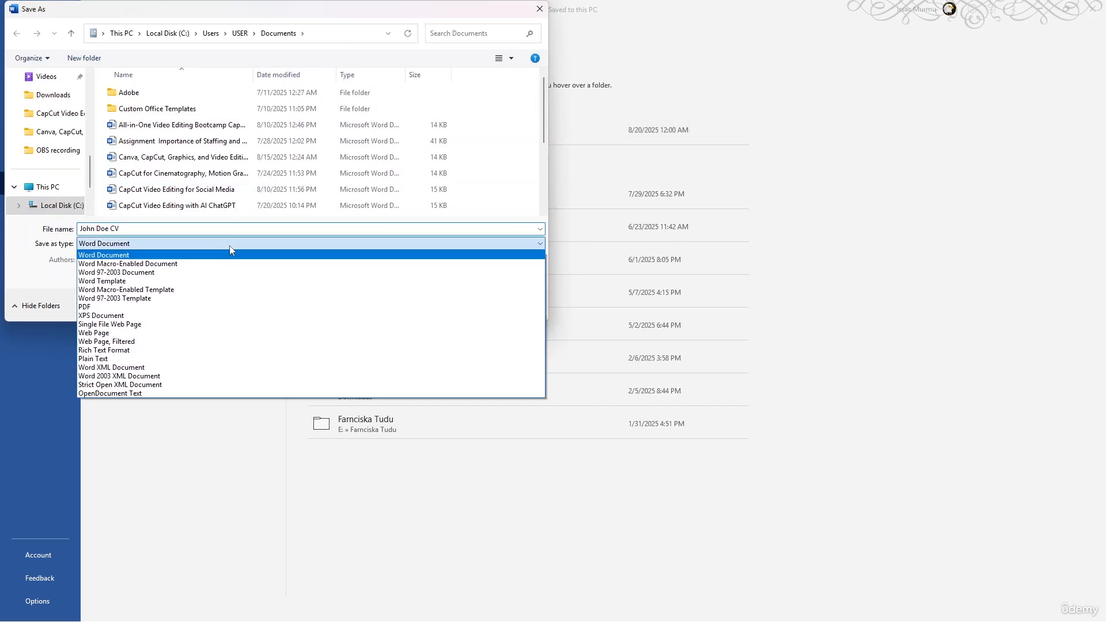
click(133, 308)
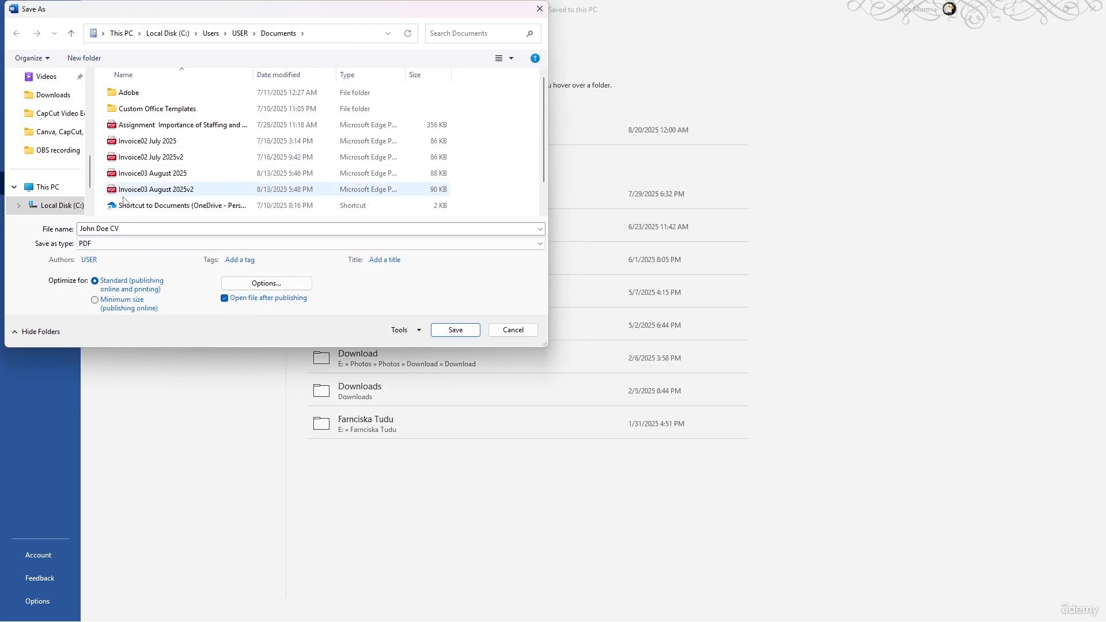
click(456, 332)
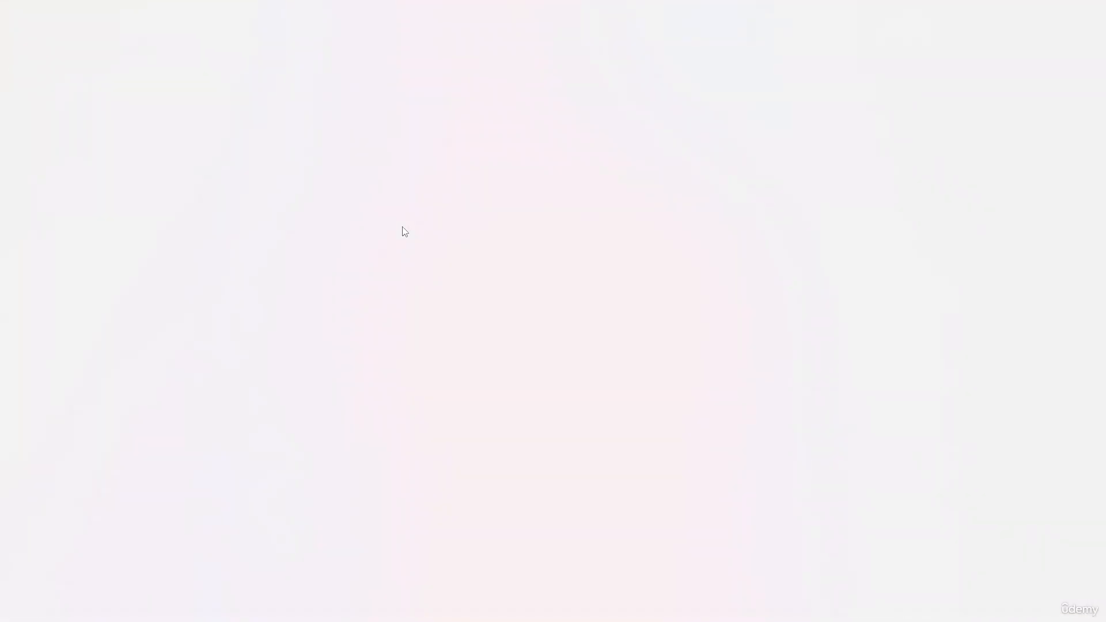
scroll(501, 263, down, 2)
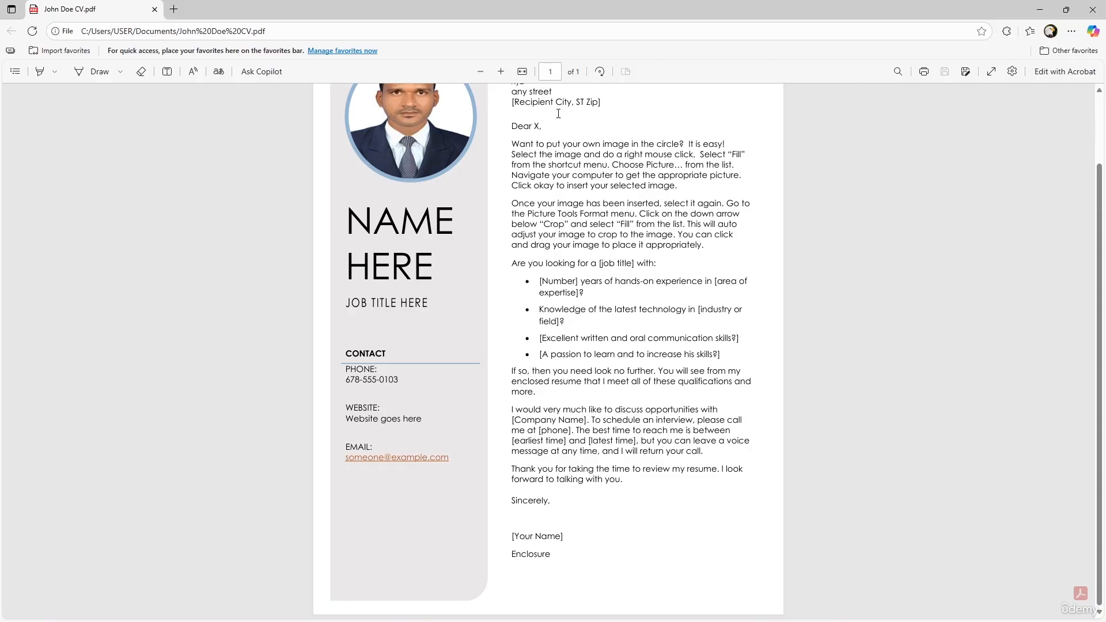
click(1102, 5)
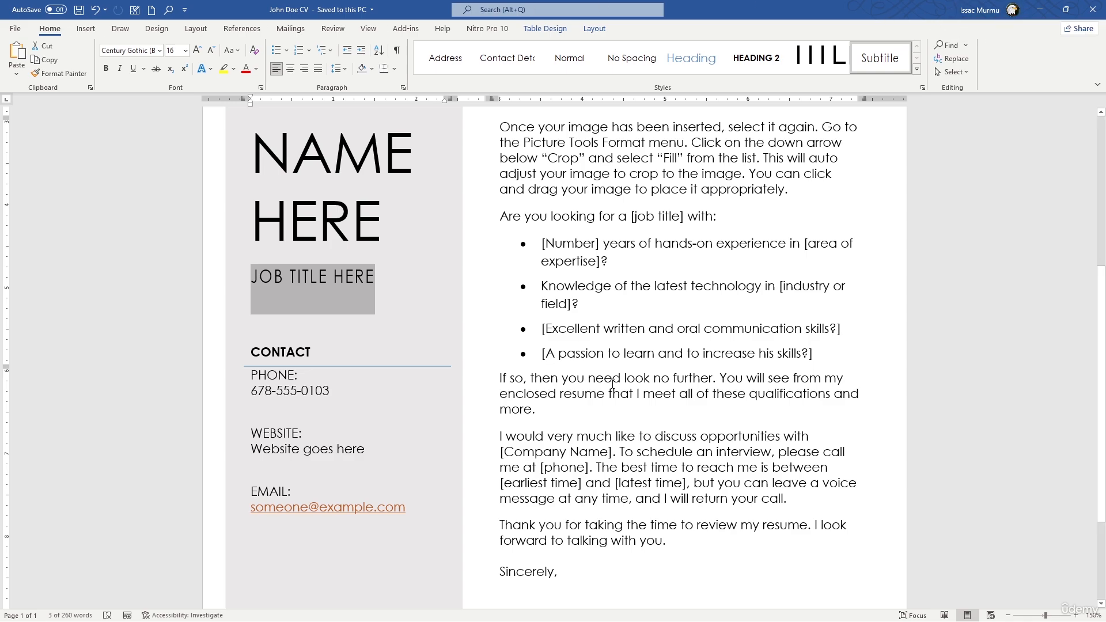
Step: Replace the [Your Name] placeholder below "Sincerely," with "y"
scroll(541, 471, down, 2)
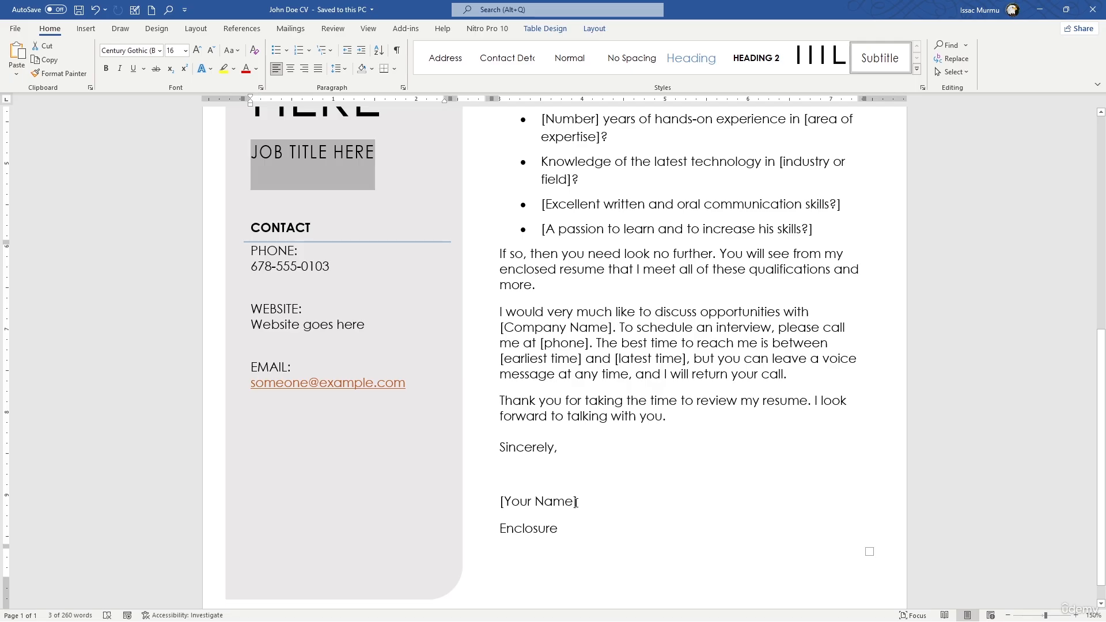
click(575, 507)
text(y)
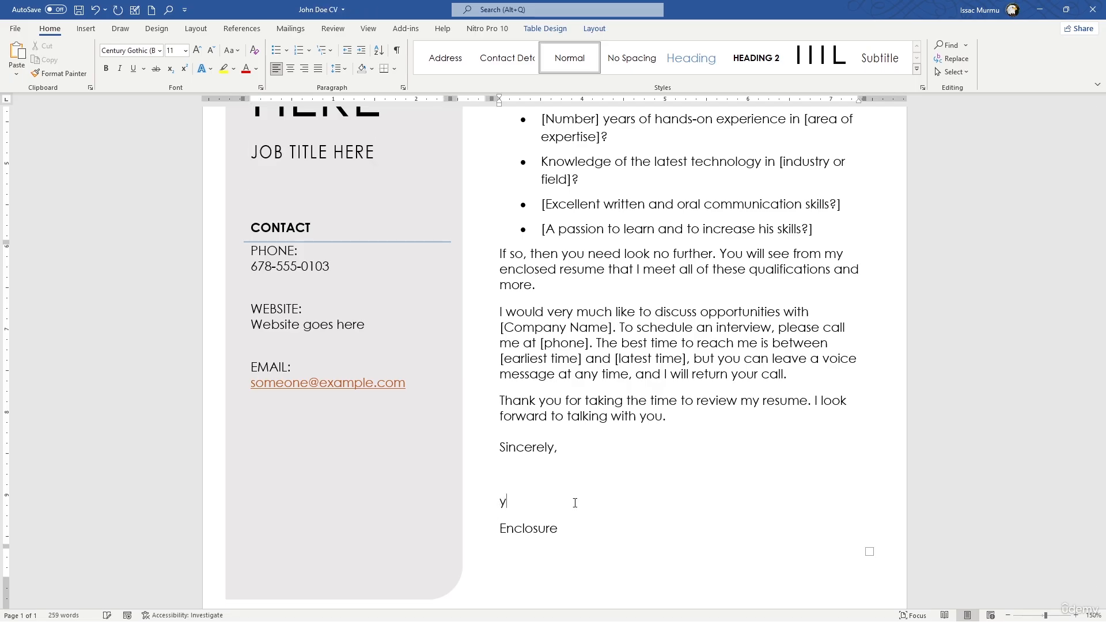
click(429, 504)
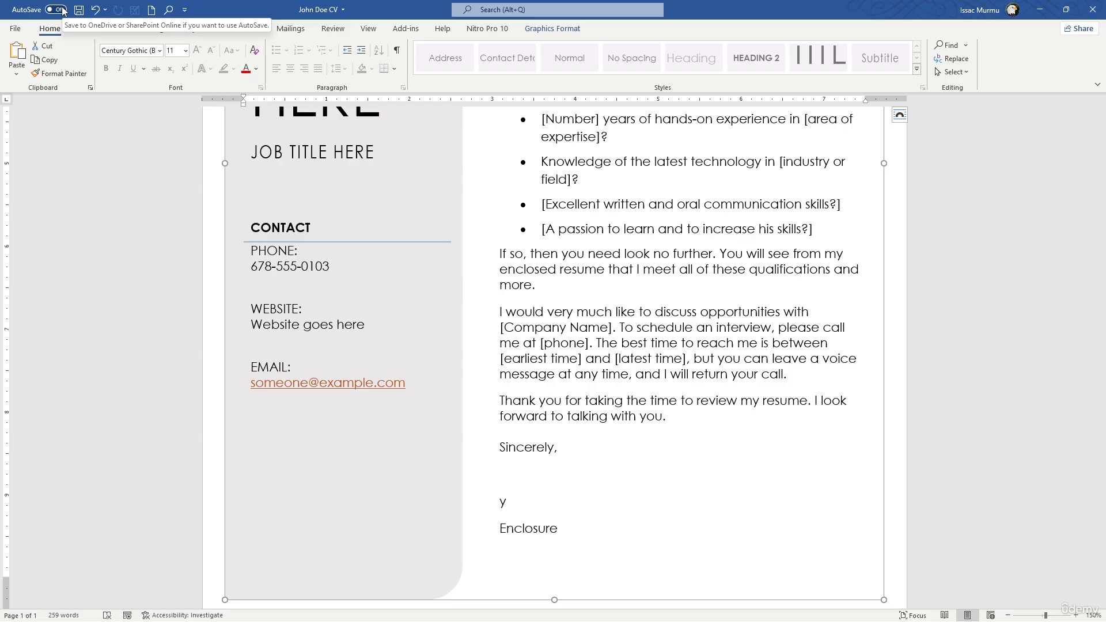
Step: Try to turn on AutoSave for the locally stored letter
click(64, 11)
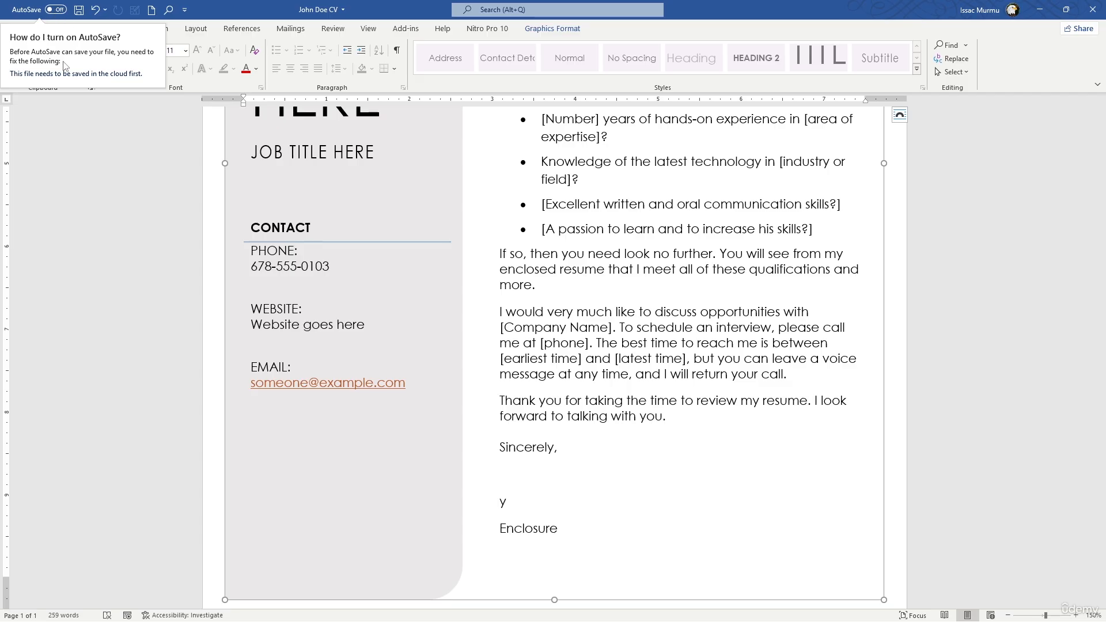
click(142, 166)
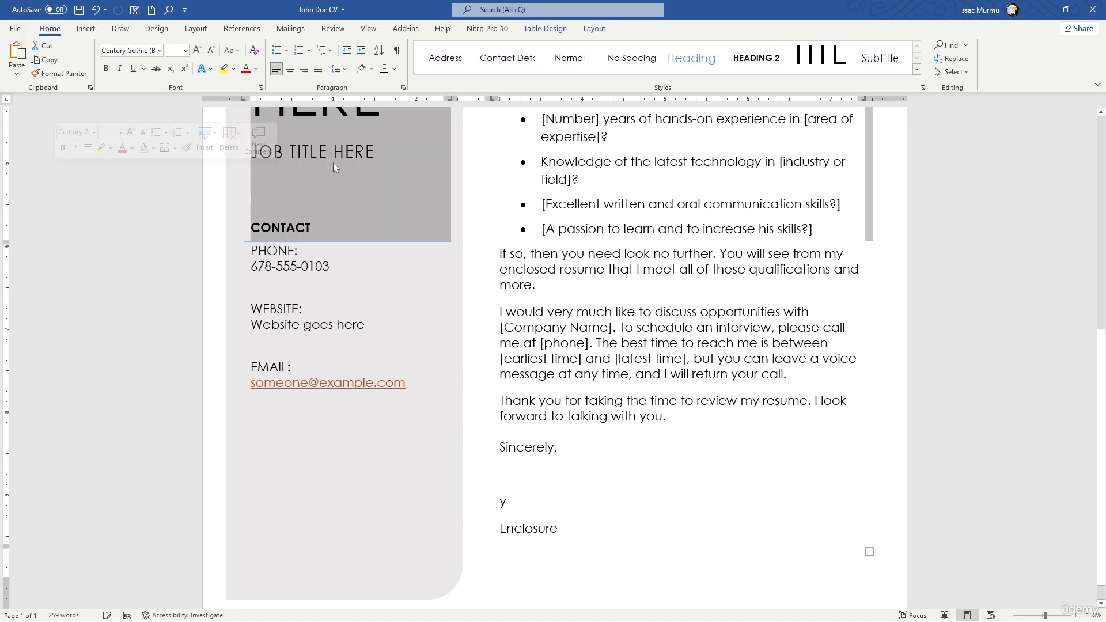
click(445, 305)
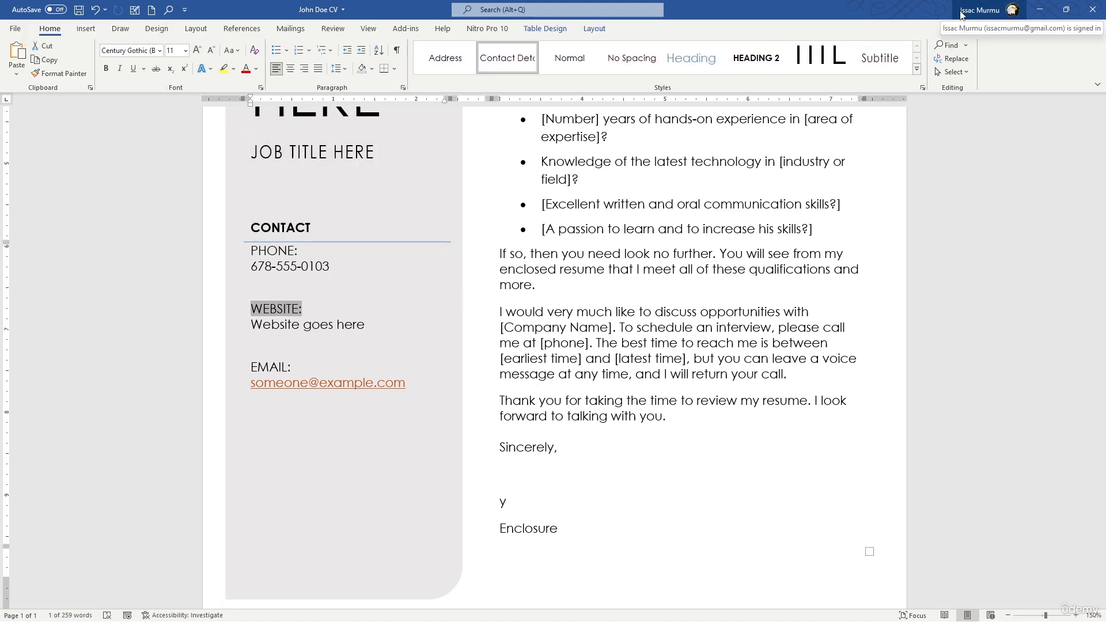
Step: Save the letter as a Word Document in the personal OneDrive's Documents folder, keeping its file name
click(13, 31)
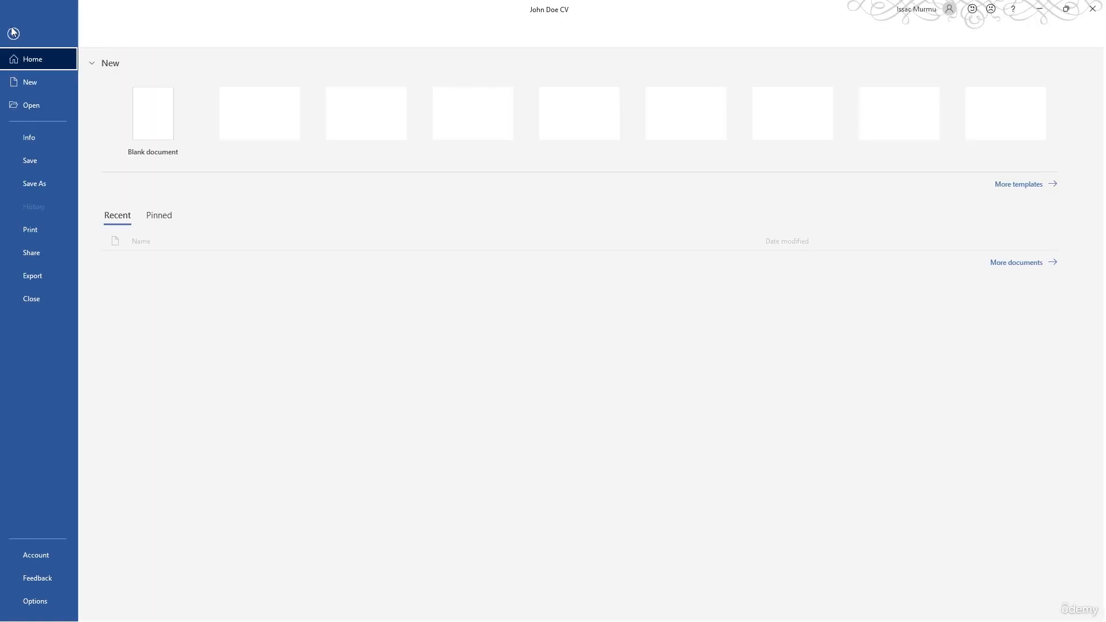
click(49, 180)
click(172, 128)
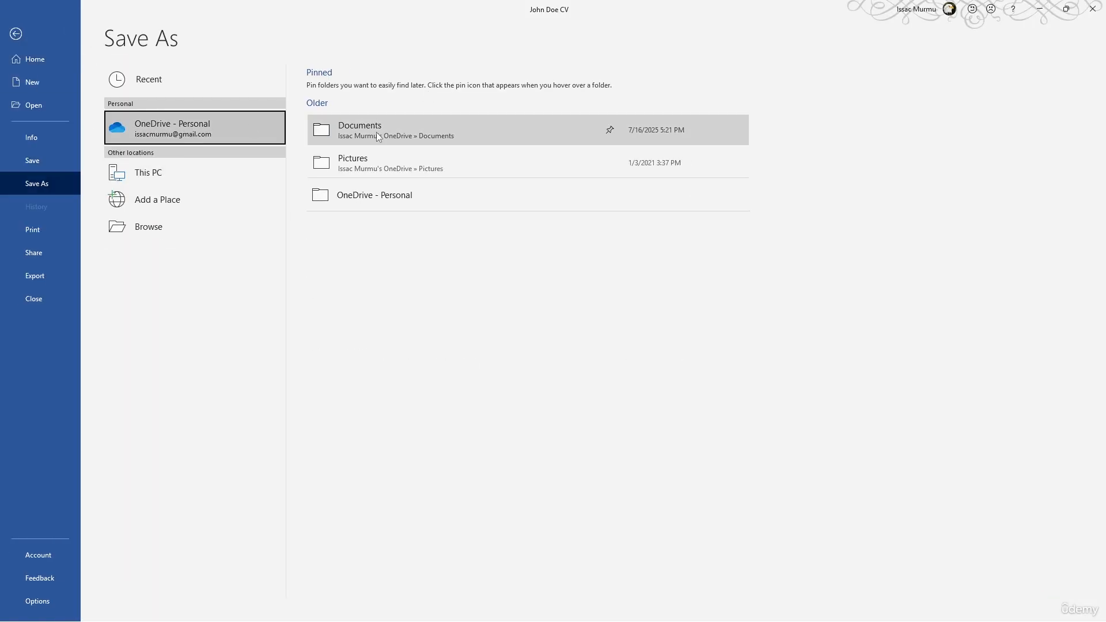
click(380, 138)
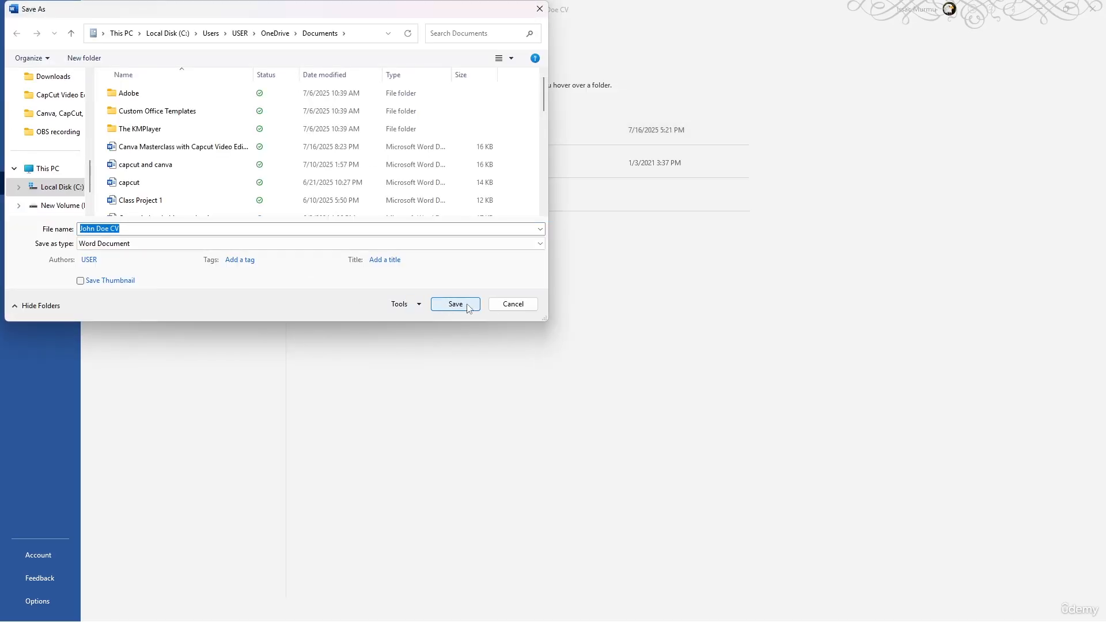
click(469, 306)
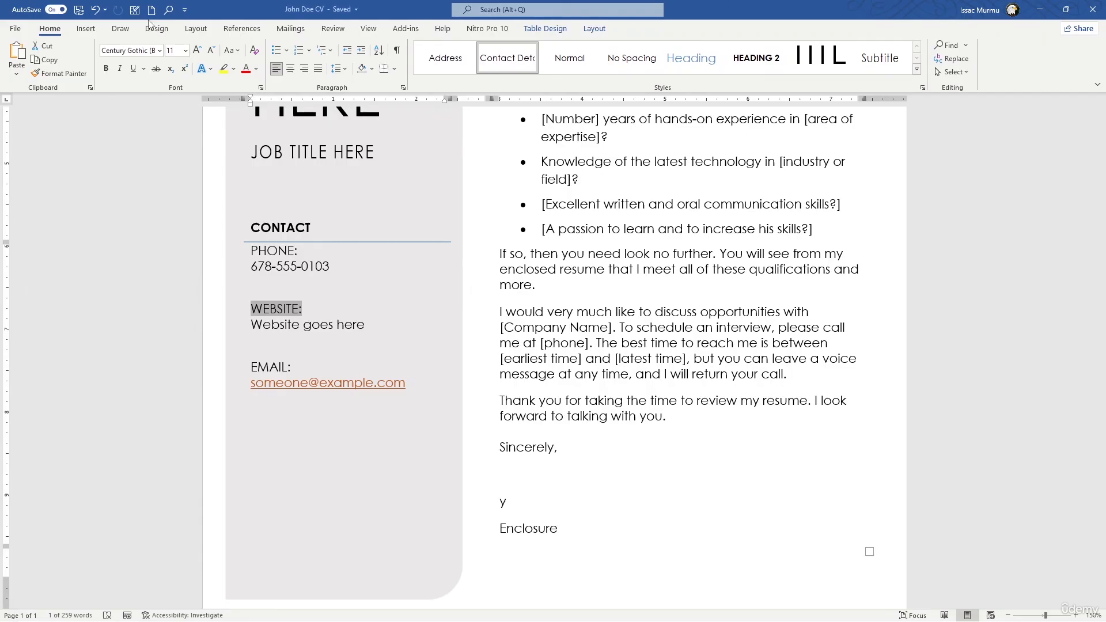
Step: Check the AutoSave switch for the OneDrive copy of the letter, and close the document
click(55, 10)
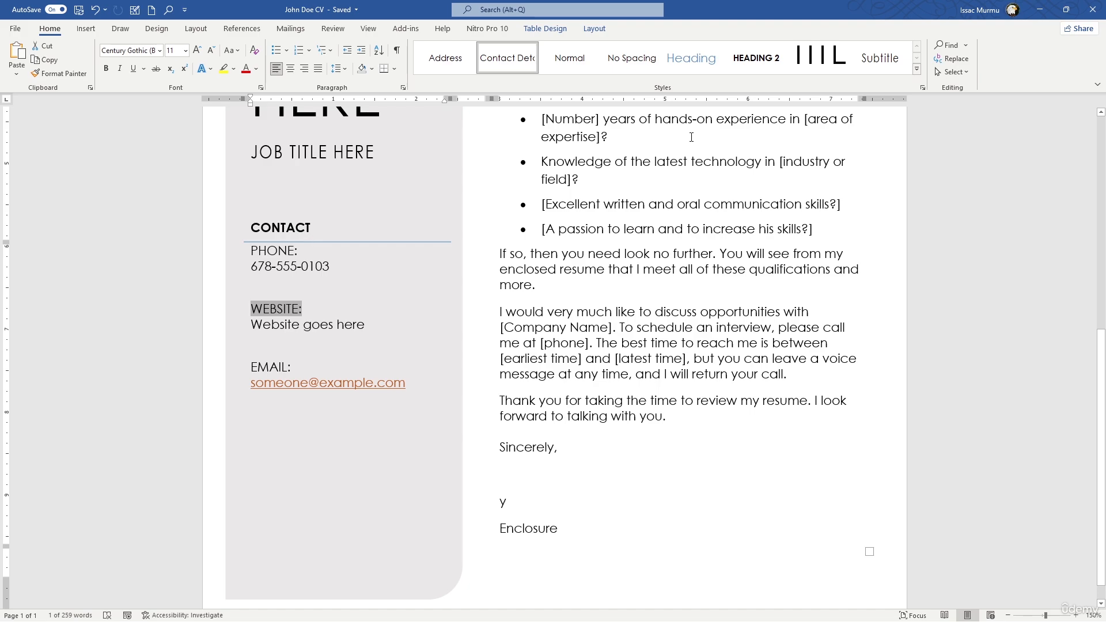
click(50, 12)
click(59, 9)
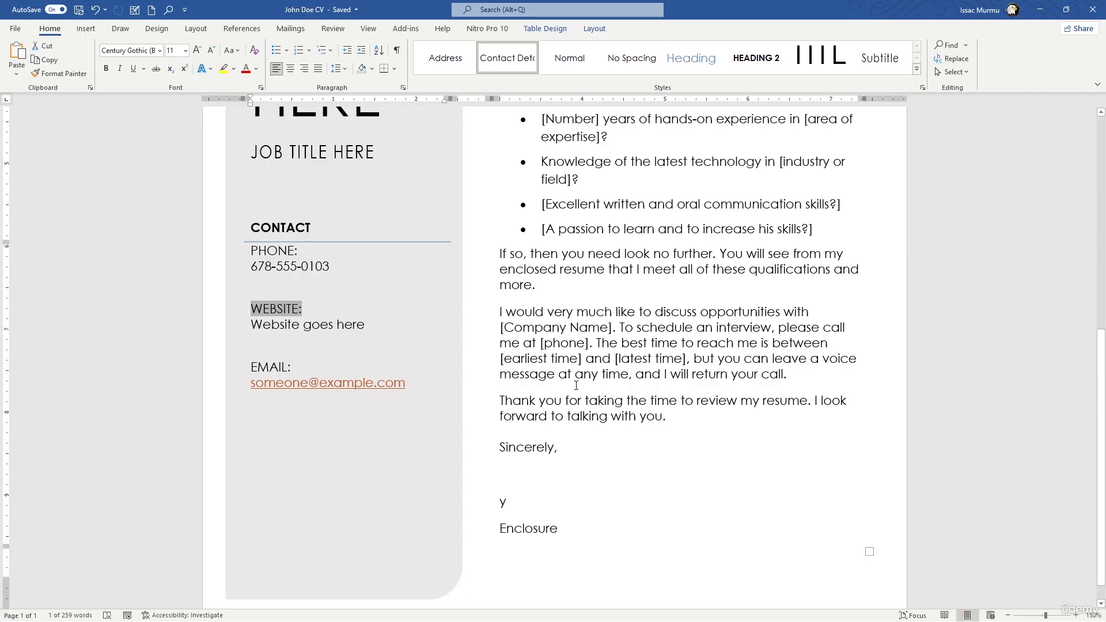
click(1098, 4)
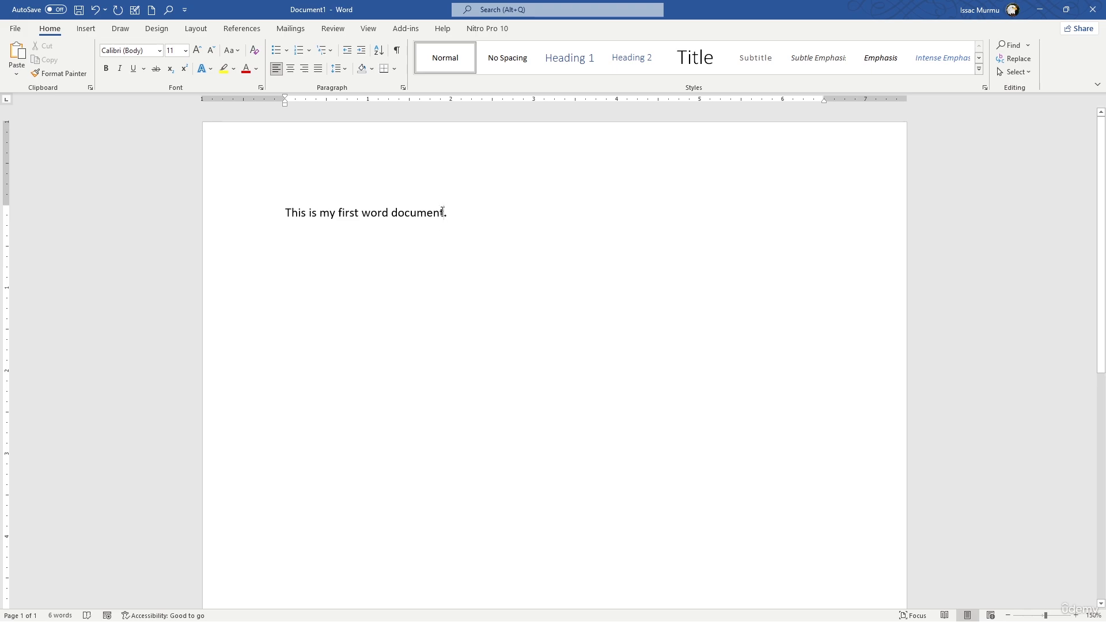
Step: Select the text "This is my first word document", clear the selection, and select the whole paragraph
drag(443, 211, 286, 212)
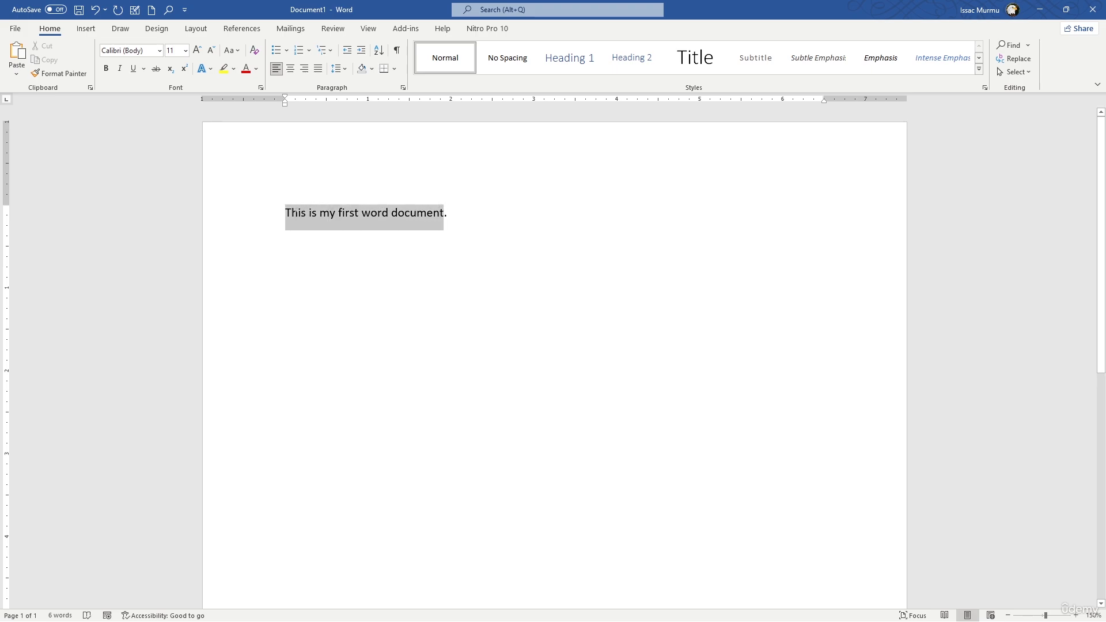
click(294, 241)
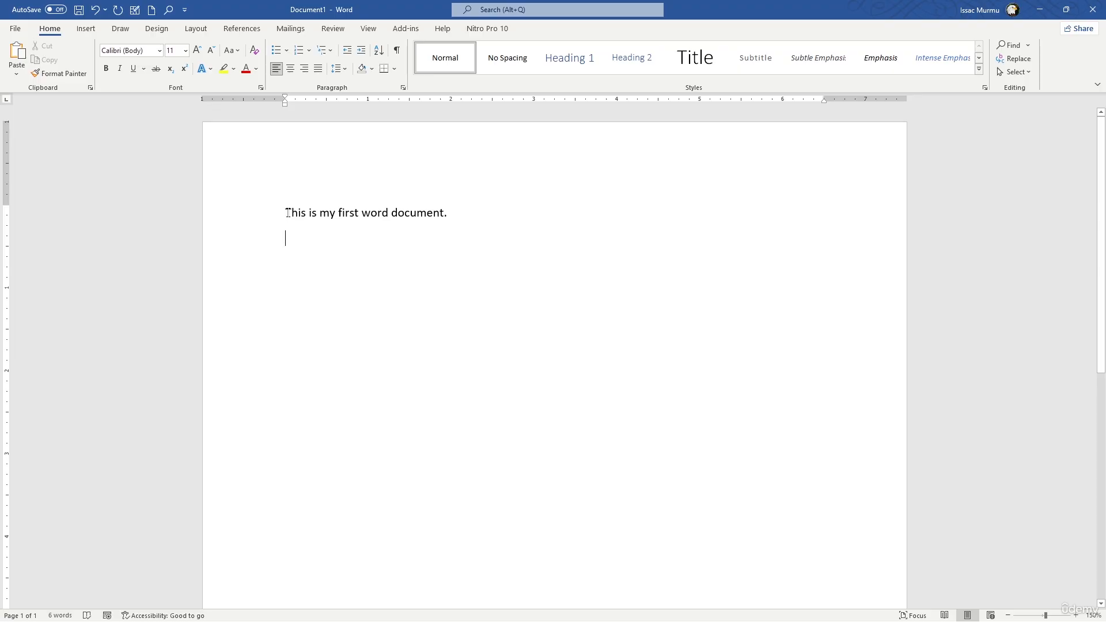
triple_click(287, 213)
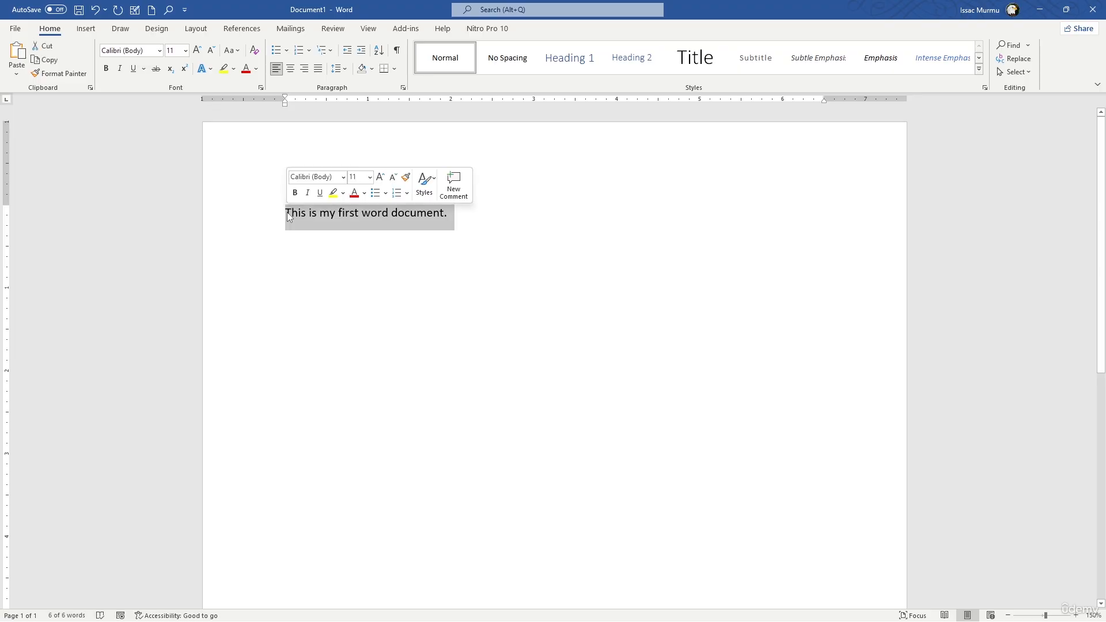
Step: Select the whole sentence "This is my first word document." character by character, starting from its beginning
click(292, 210)
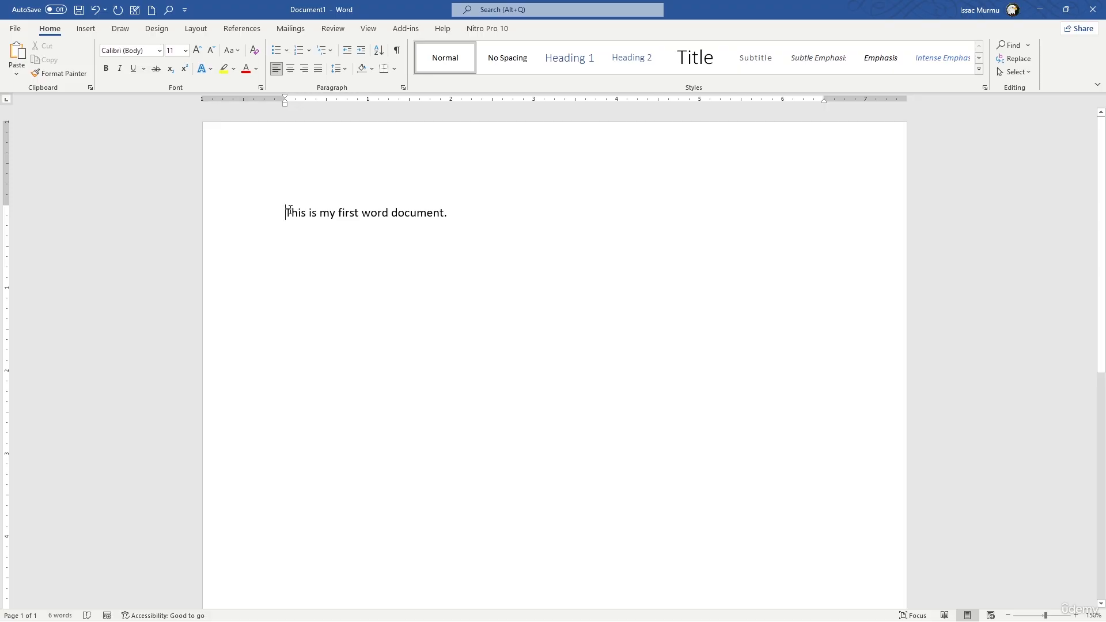
key(shift+Right)
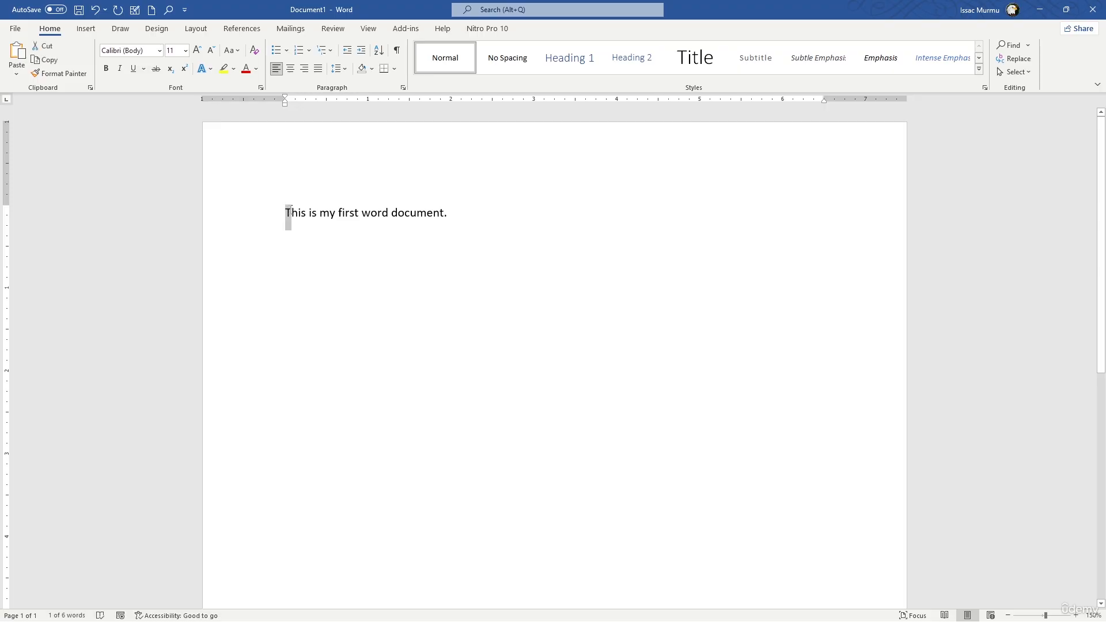
key(shift+Right)
key(shift+Right)
key(shift+Right)
key(shift+Right)
key(shift+Right)
key(shift+Right)
key(shift+Right)
key(shift+Right)
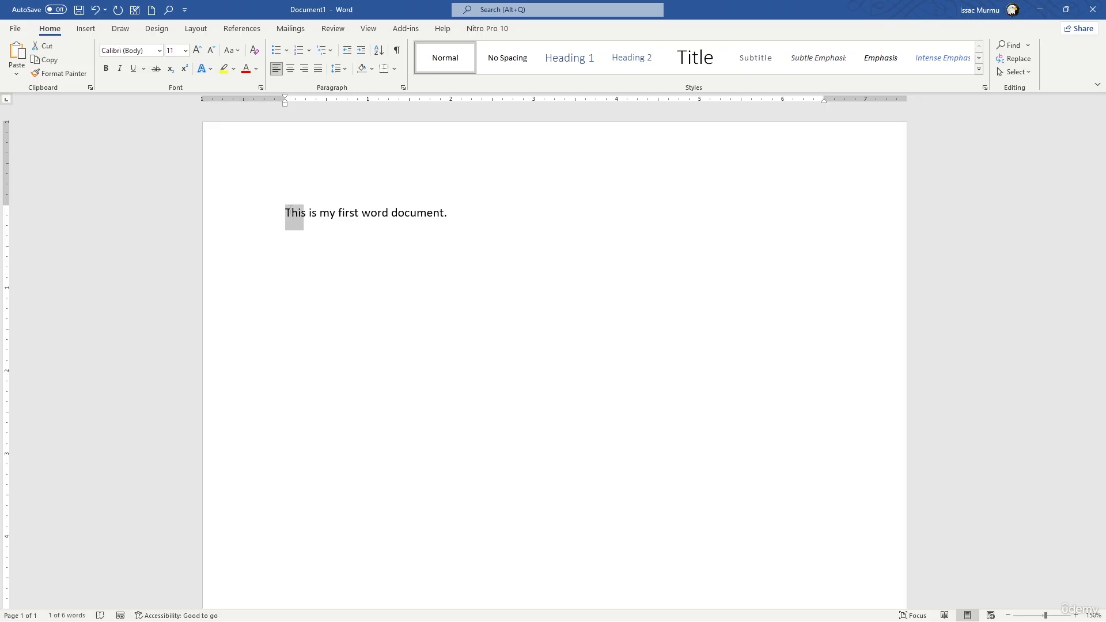
key(shift+Right)
key(shift+Right)
key(shift+Right)
key(shift+Right)
key(shift+Right)
key(shift+Right)
key(shift+Right)
key(shift+Right)
key(shift+Right)
key(shift+Right)
key(shift+Right)
key(shift+Right)
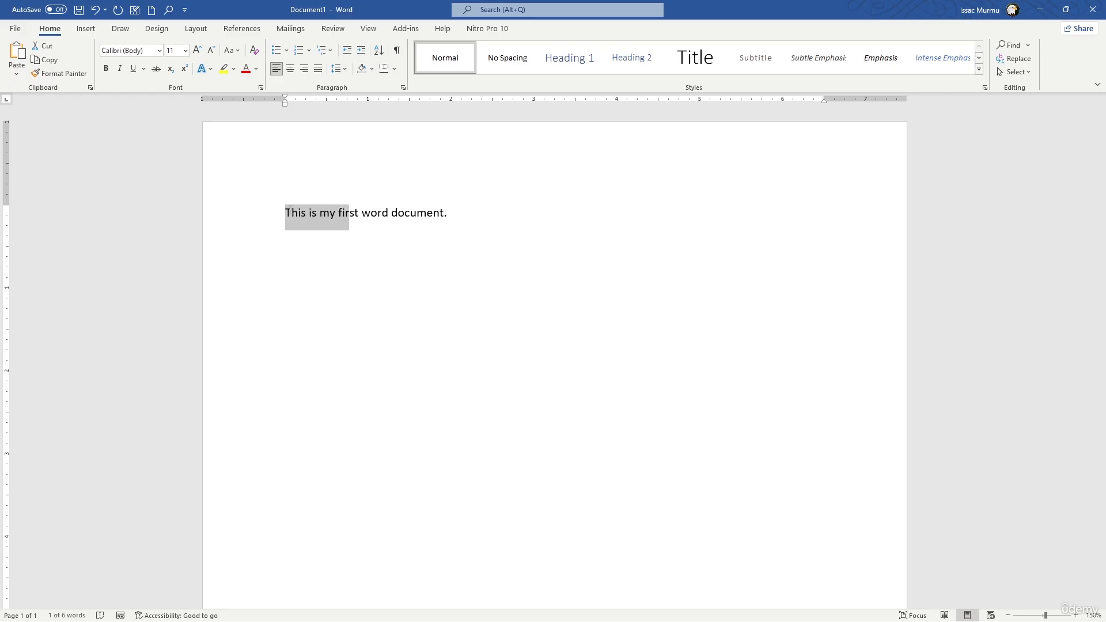
key(shift+Right)
key(shift+Right)
key(shift+Right)
key(shift+Right)
key(shift+Right)
key(shift+Right)
key(shift+Right)
key(shift+Right)
key(shift+Right)
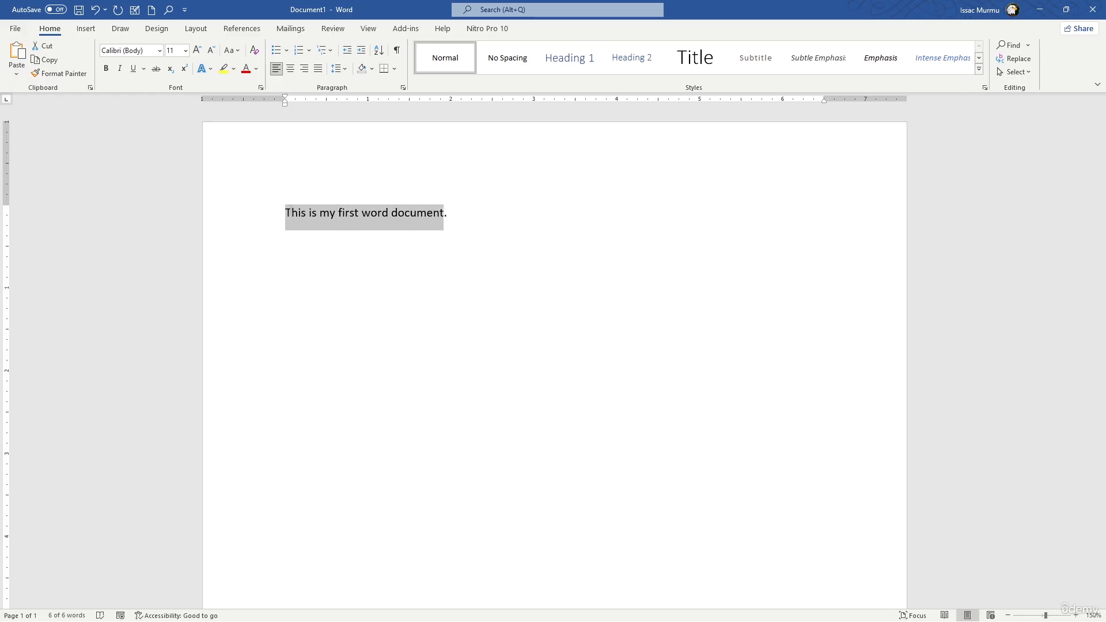
key(shift+Right)
key(shift+Right)
Step: Set the selected sentence's font to Times New Roman and its font size to 16
click(159, 51)
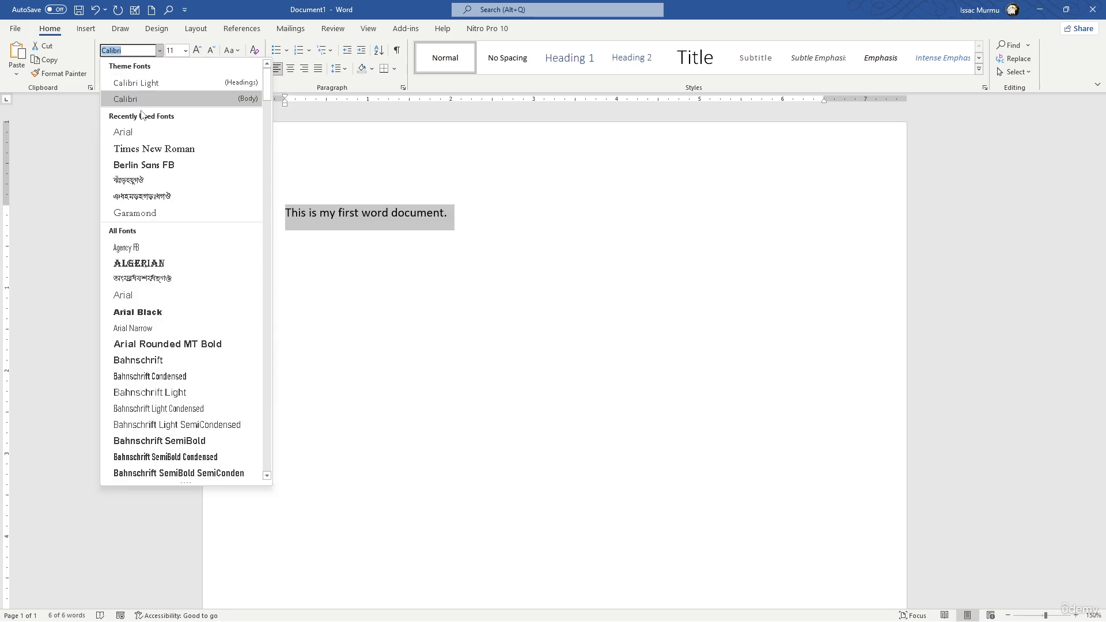
click(142, 159)
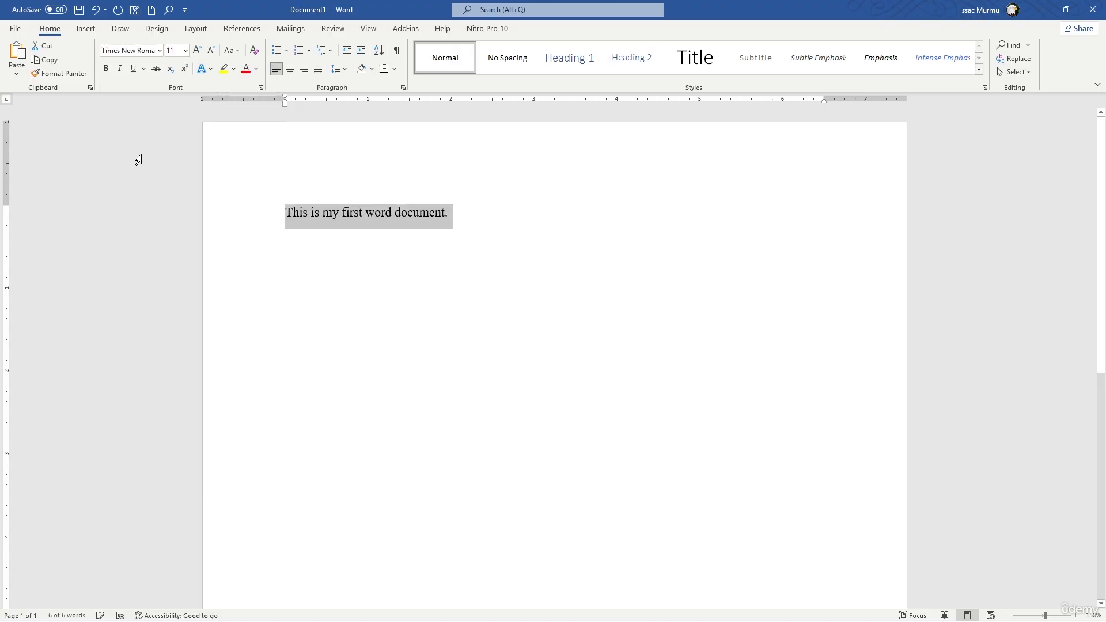
click(160, 51)
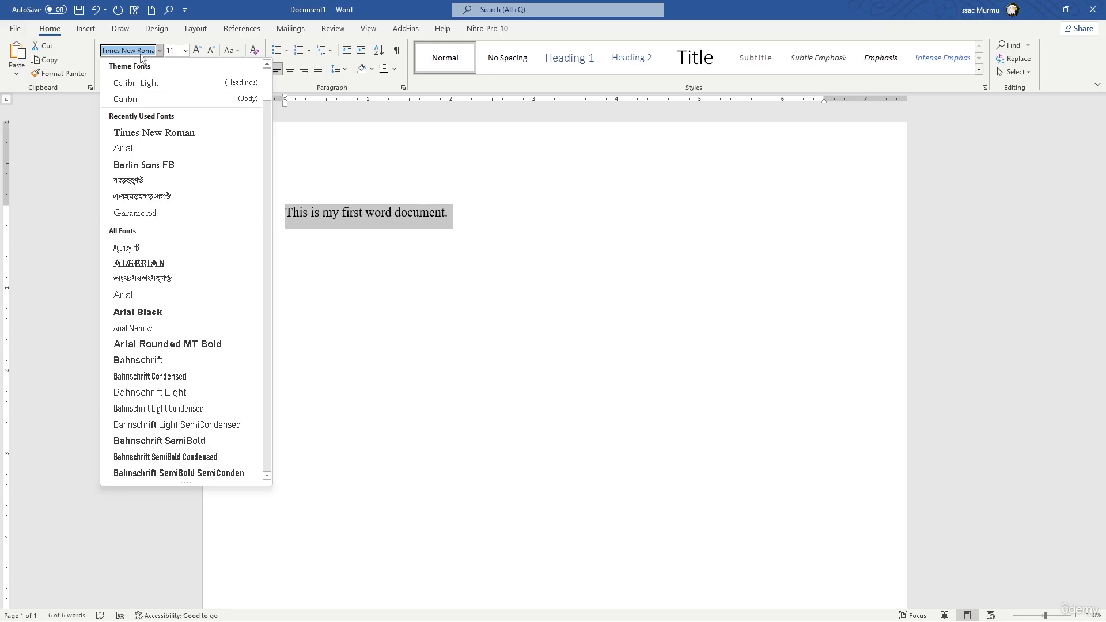
click(517, 221)
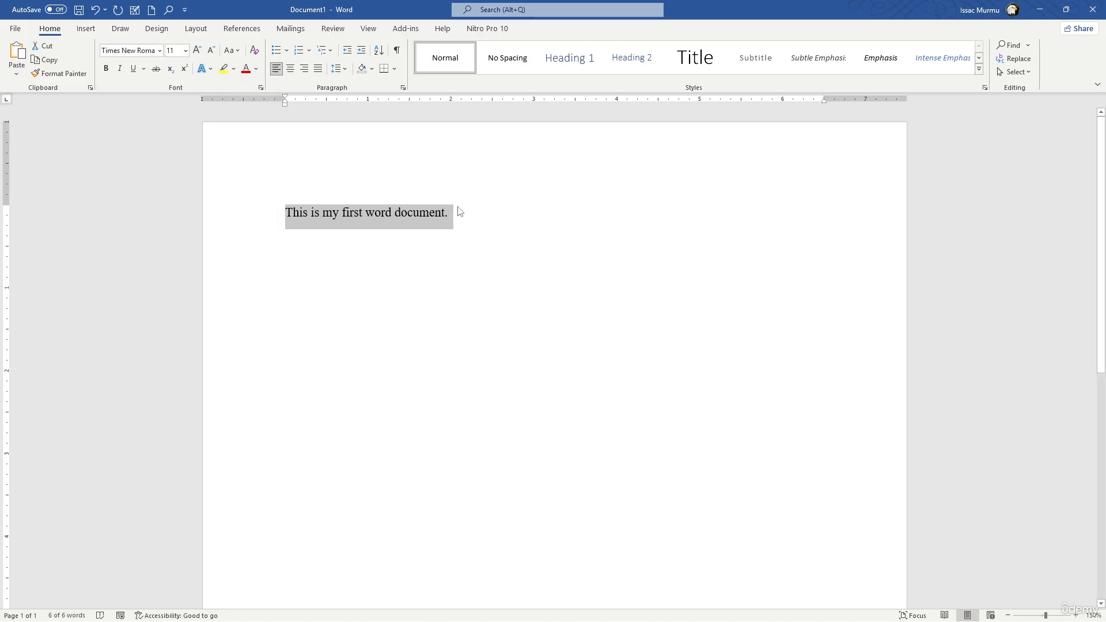
click(186, 51)
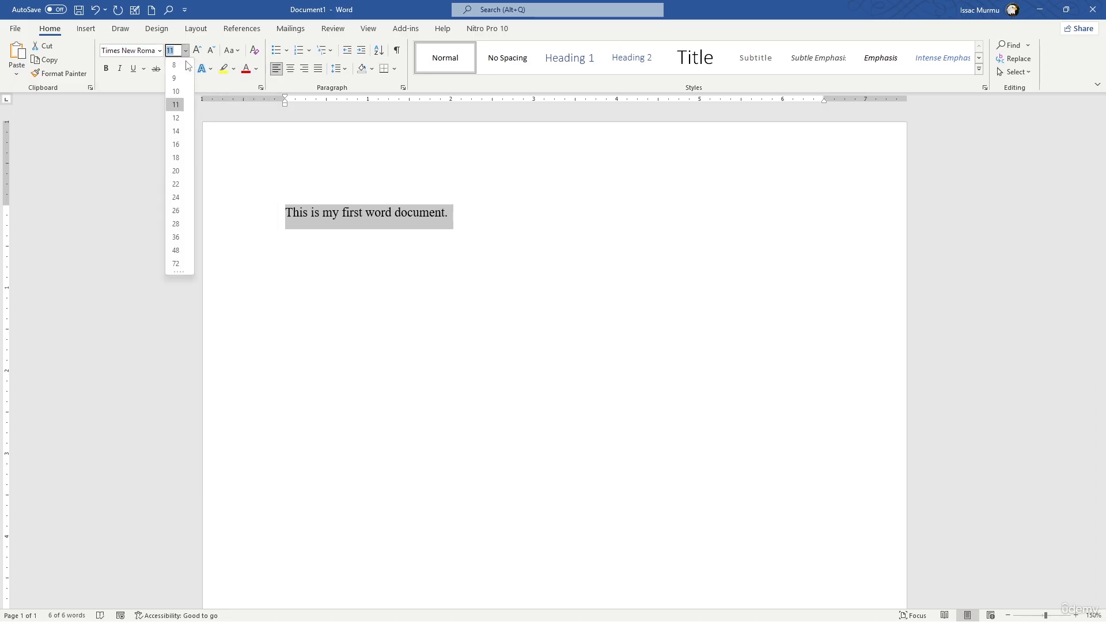
click(176, 145)
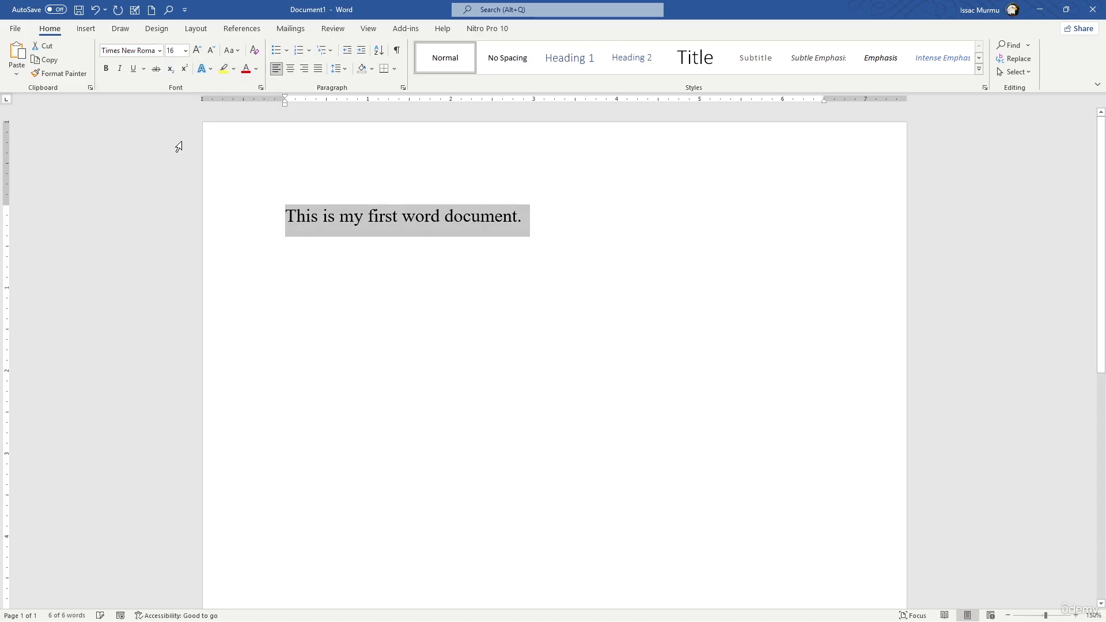
Step: Set the sentence's font size to 14 by entering the value directly
click(178, 52)
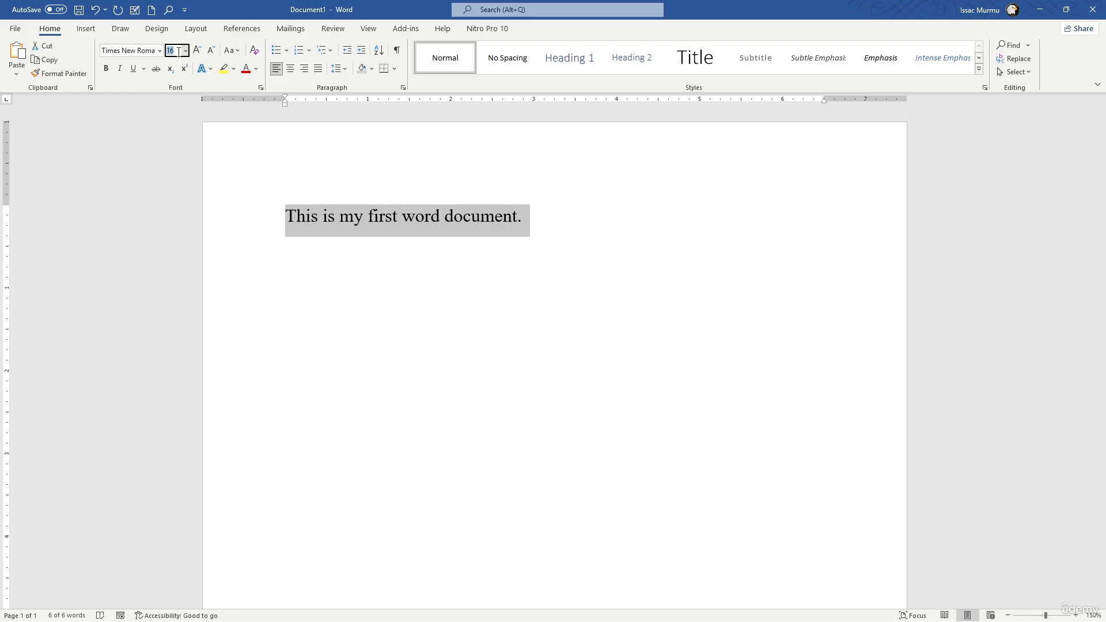
text(14)
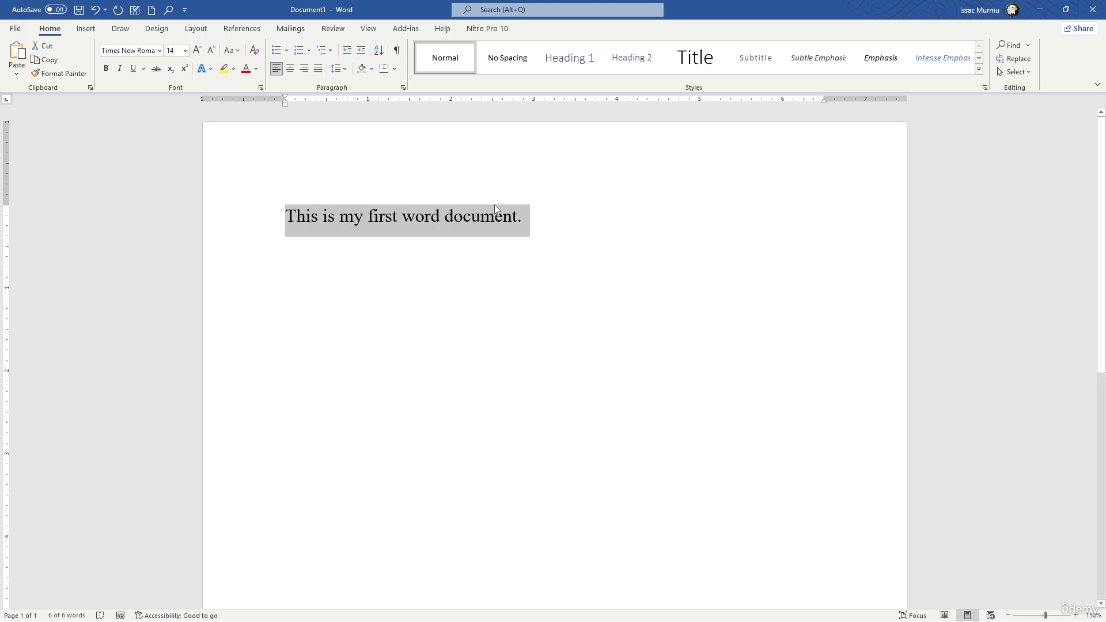
click(483, 224)
Step: Select the whole paragraph, set its font size to 16, and clear the selection
triple_click(483, 225)
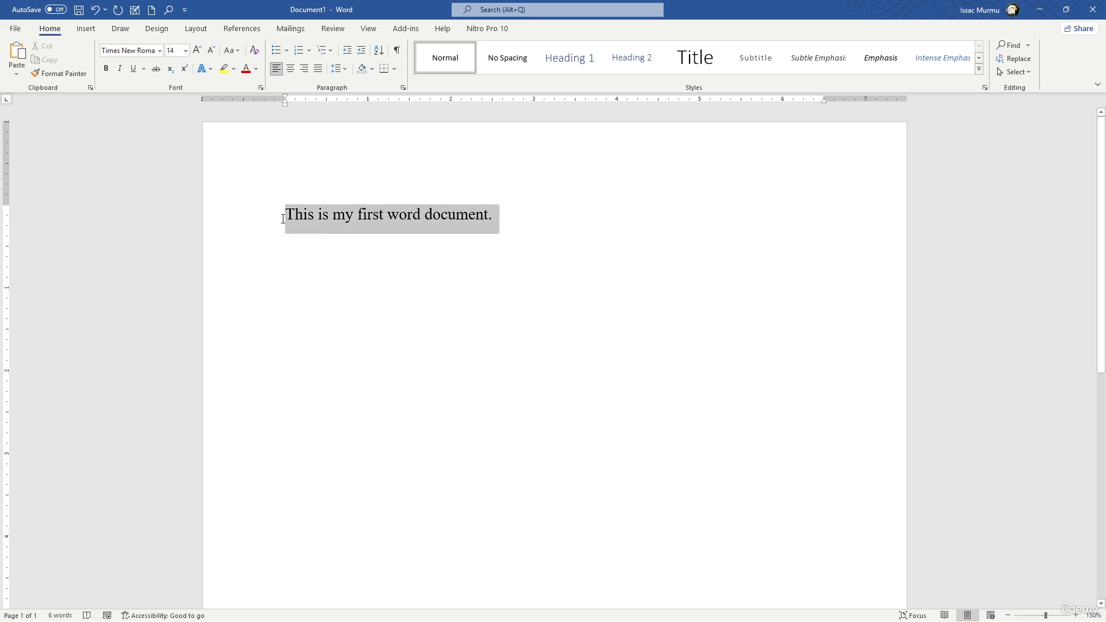
click(174, 52)
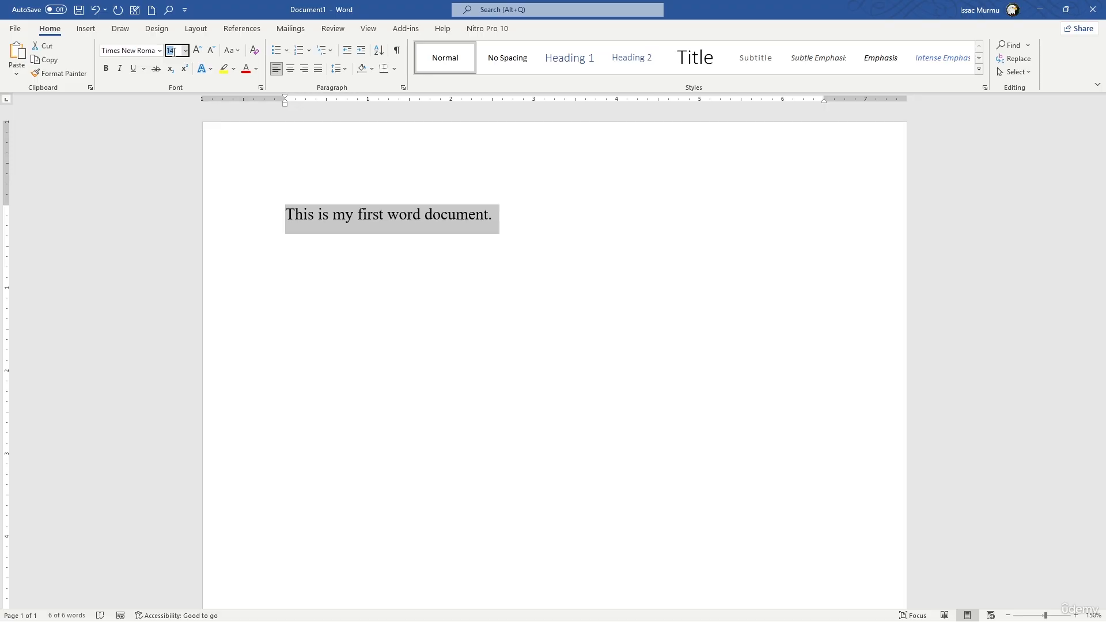
text(16)
click(568, 232)
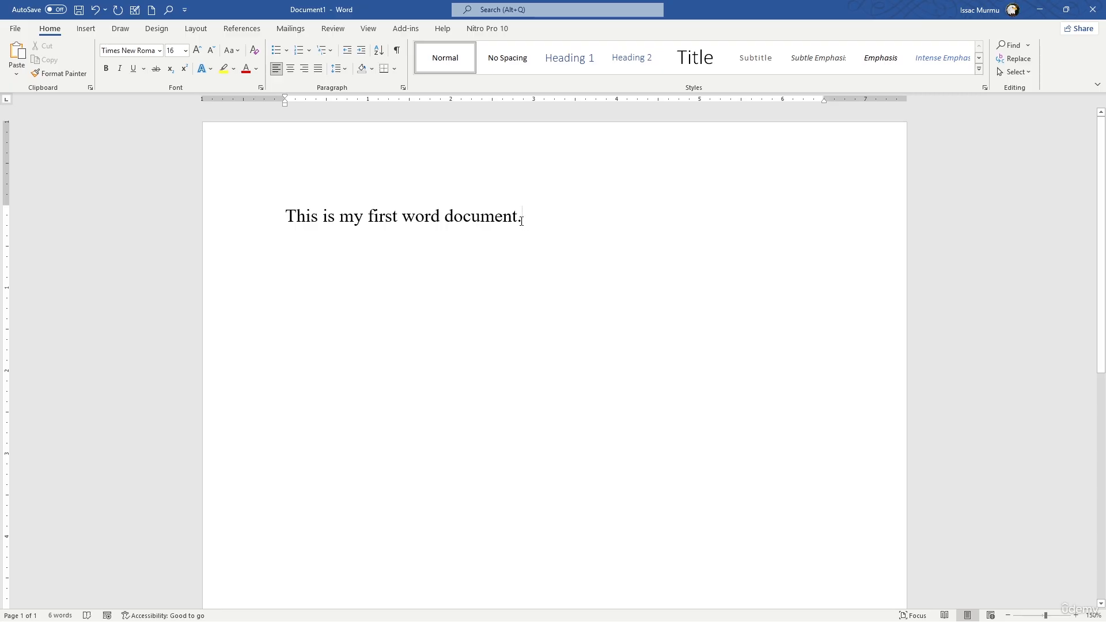
Step: Make the text "This is my first word document" bold and italic, leaving out its full stop
drag(519, 217, 286, 199)
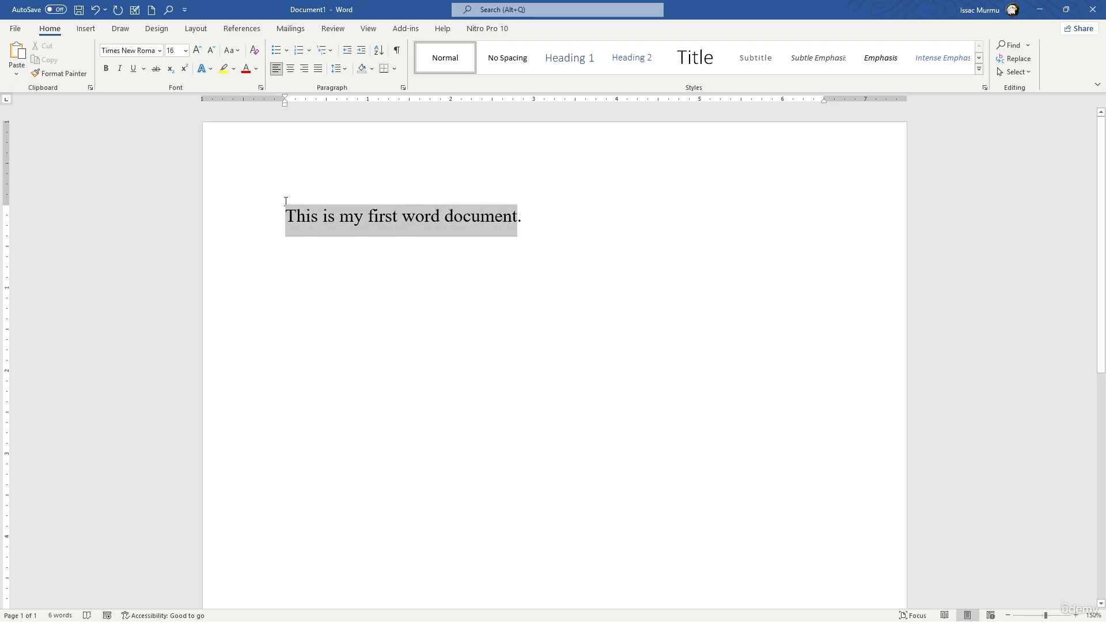
click(106, 70)
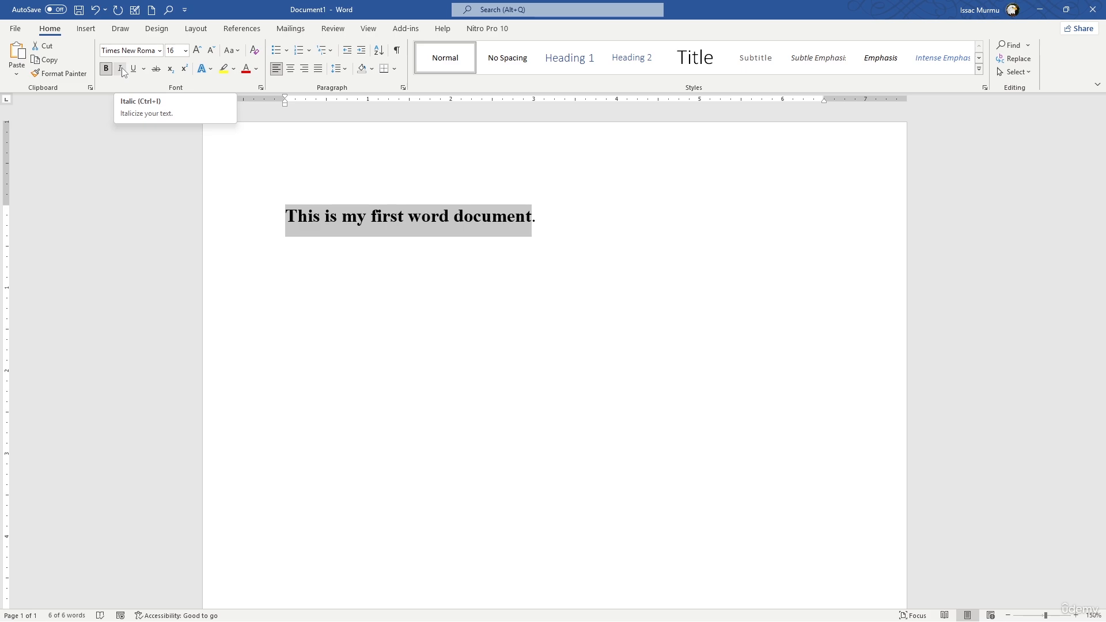
click(122, 67)
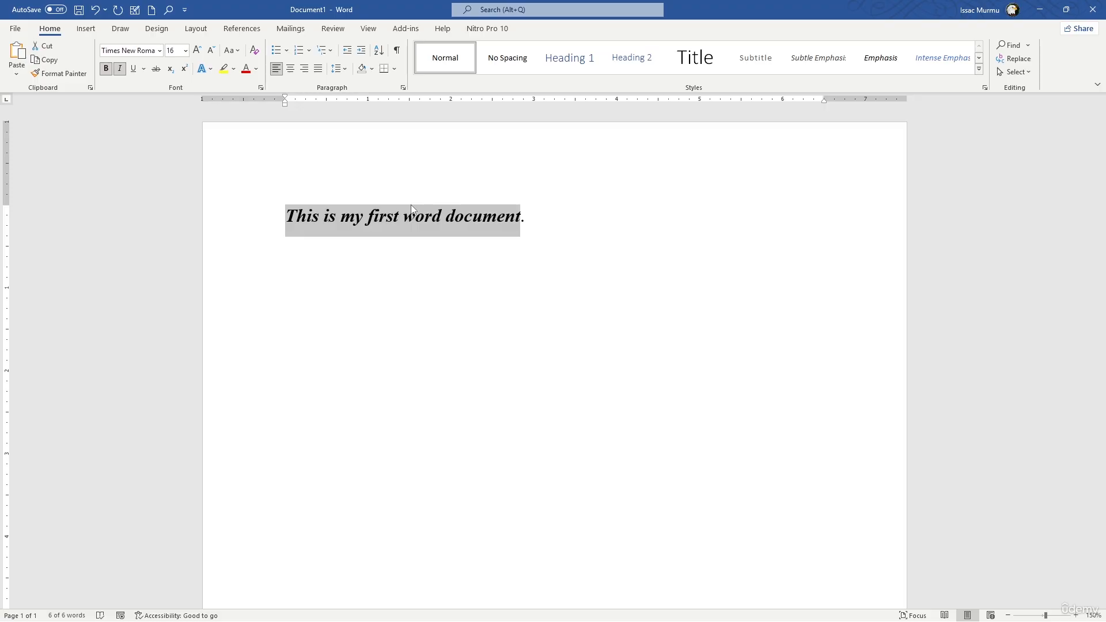
click(543, 227)
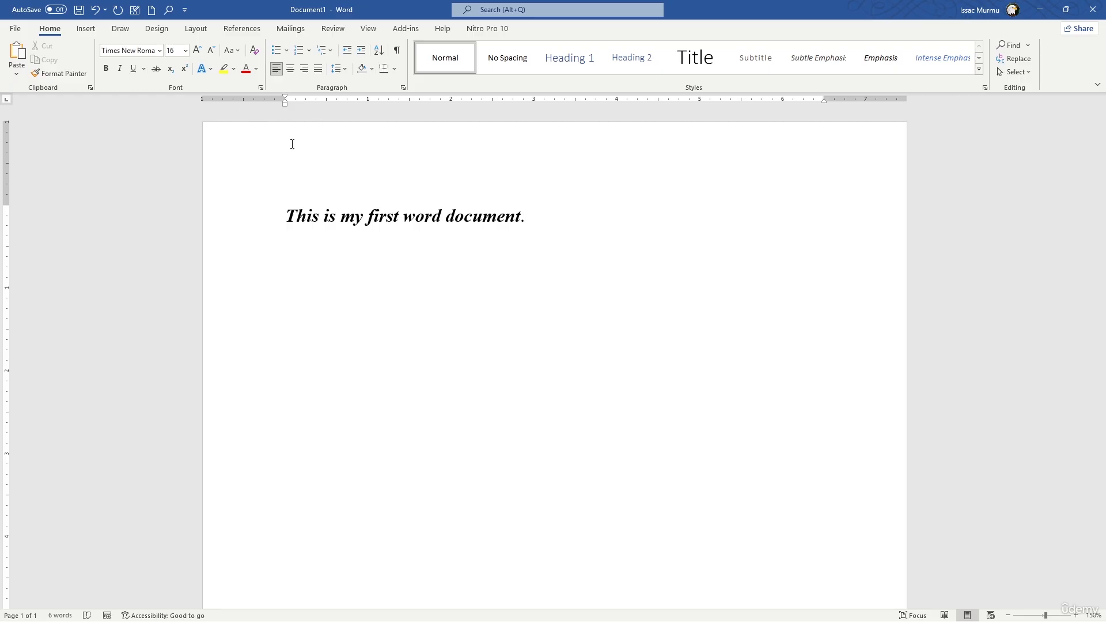
Step: Copy the bold italic text "This is my first word document" without its full stop
drag(520, 218, 267, 218)
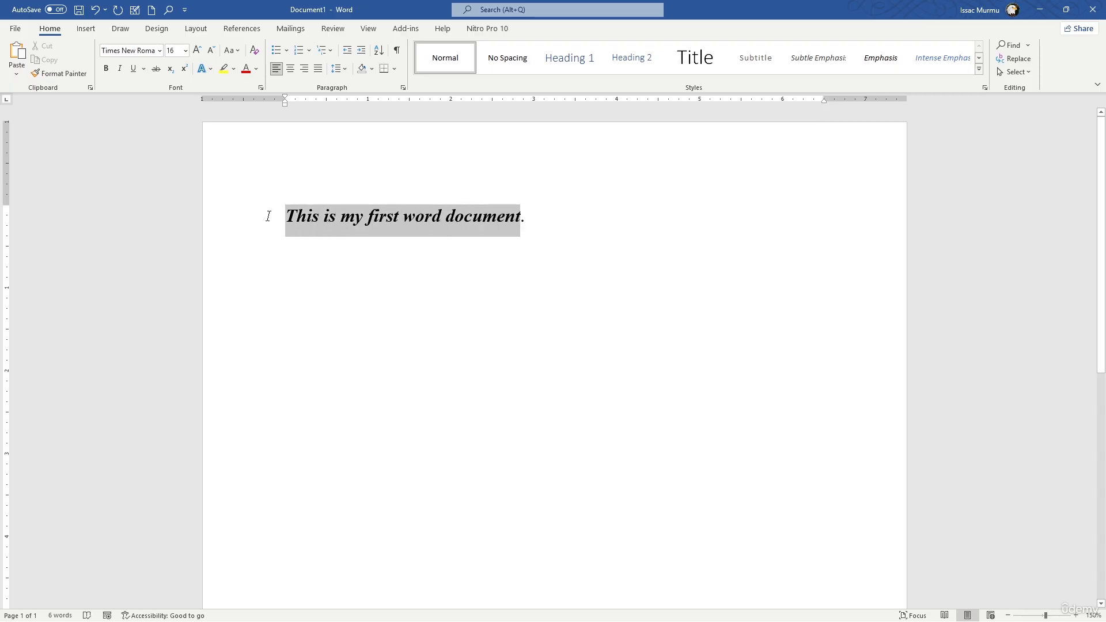
click(388, 297)
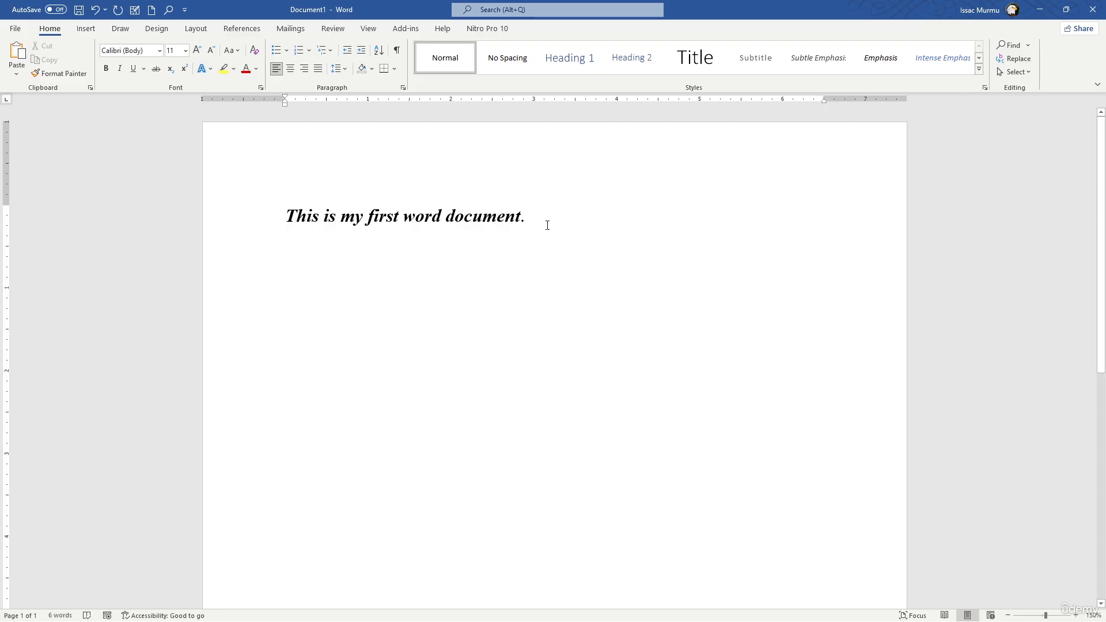
click(524, 218)
drag(520, 217, 273, 219)
key(ctrl+c)
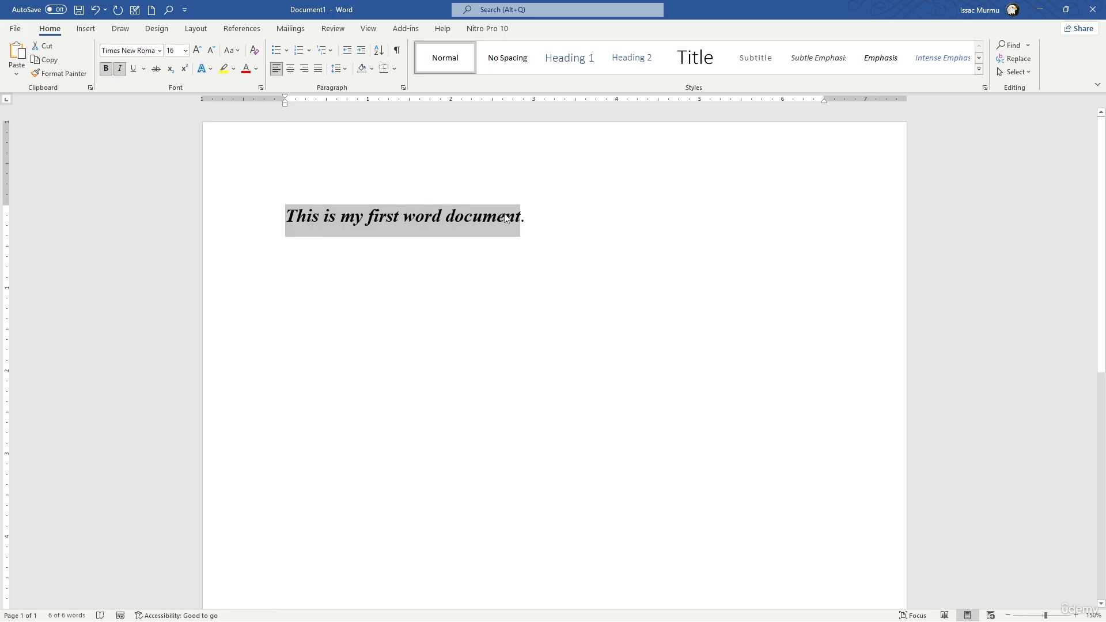
Step: Start a new paragraph below the first sentence and paste the copied text four times in it
click(507, 218)
click(530, 217)
key(Return)
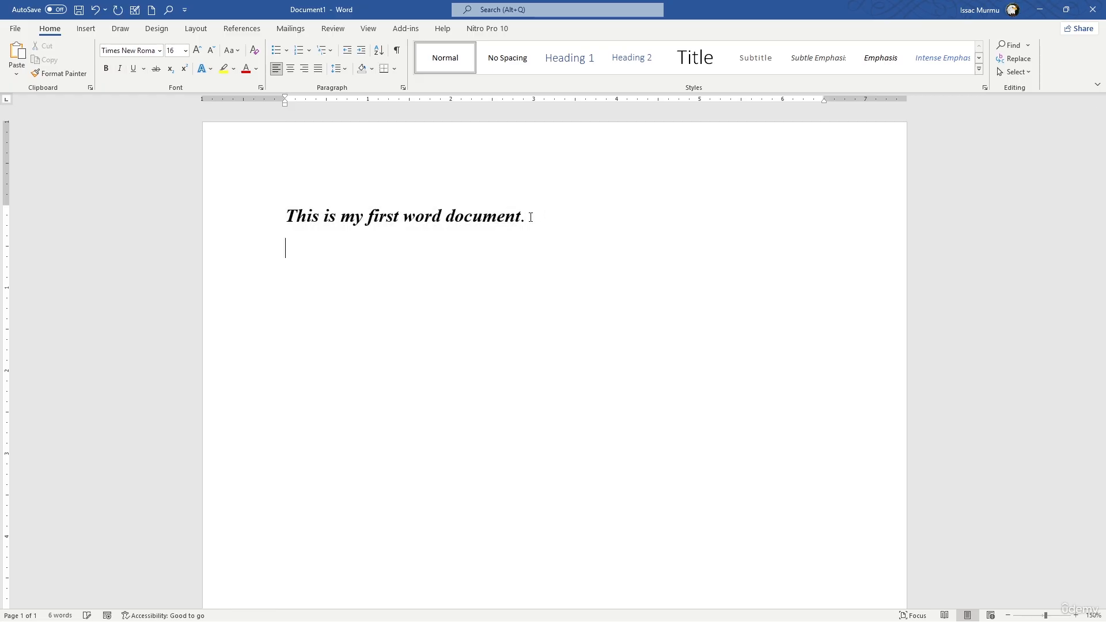
key(ctrl+v)
key(ctrl+v)
key(ctrl+v)
key(ctrl+v)
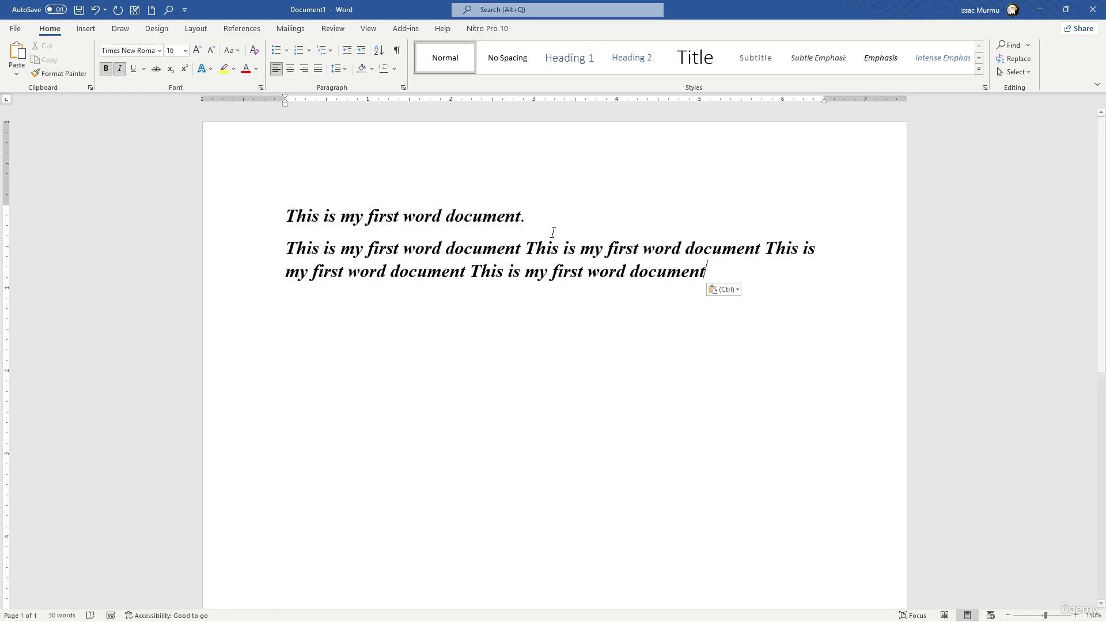
Step: Add two more paragraphs, pasting the copied text twice in the first and once in the second
key(Return)
key(ctrl+v)
key(ctrl+v)
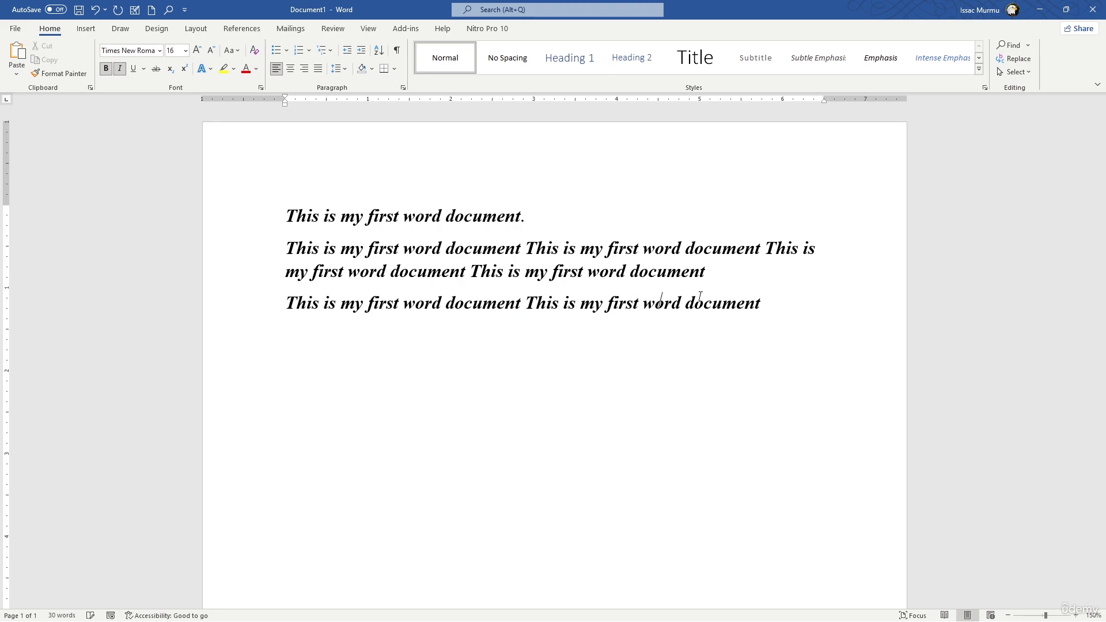
key(Return)
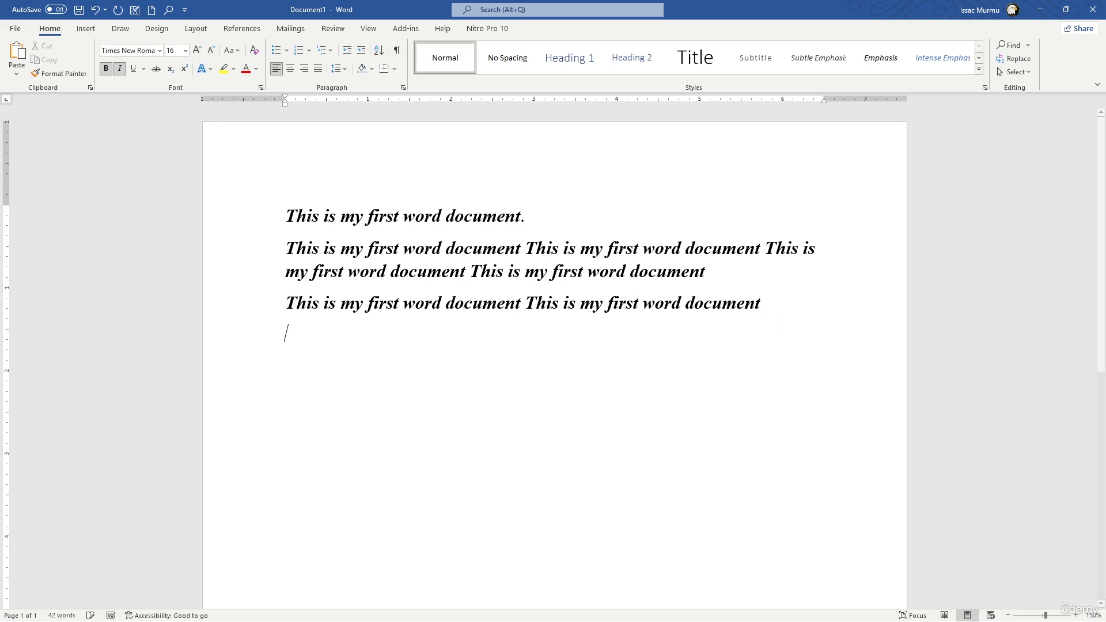
key(ctrl+v)
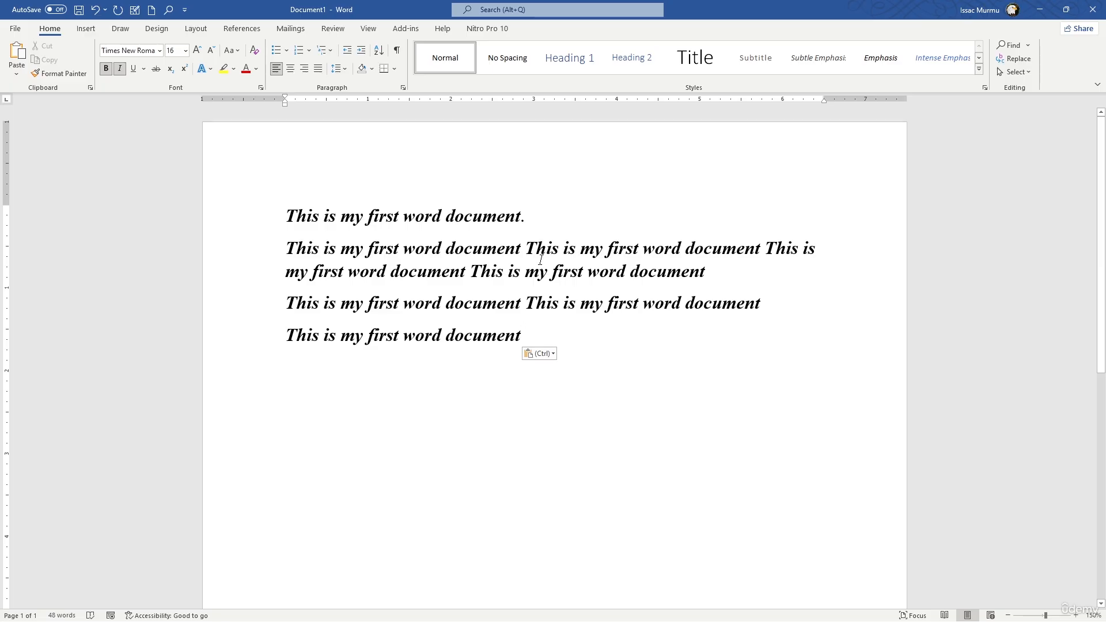
Step: Centre the first paragraph, "This is my first word document.", and clear the selection
drag(539, 334, 323, 232)
click(416, 241)
drag(542, 218, 292, 216)
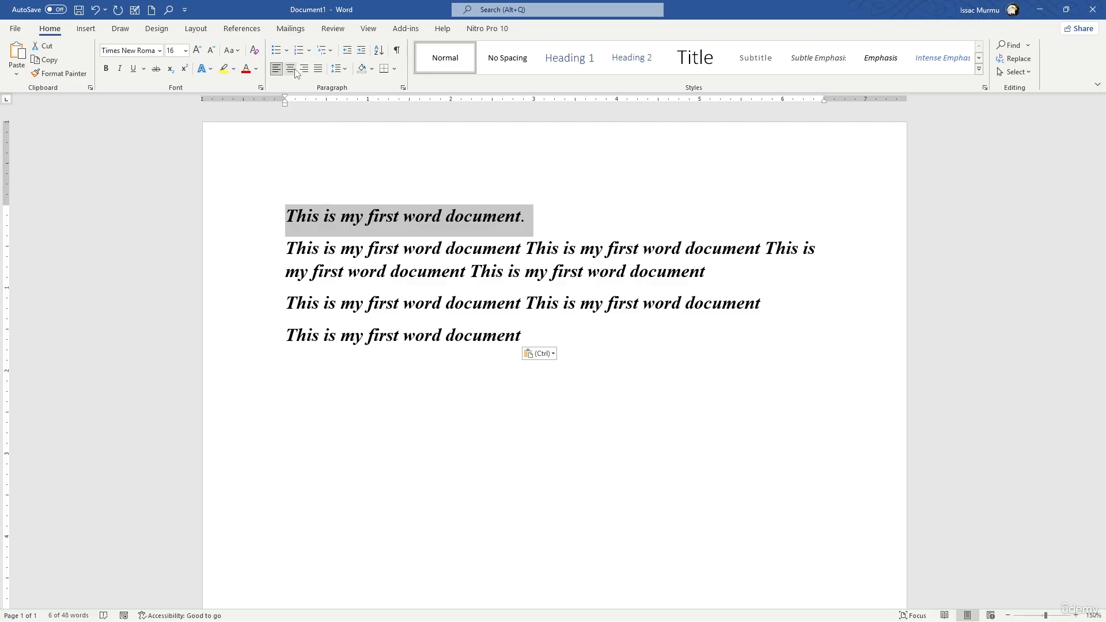
click(291, 69)
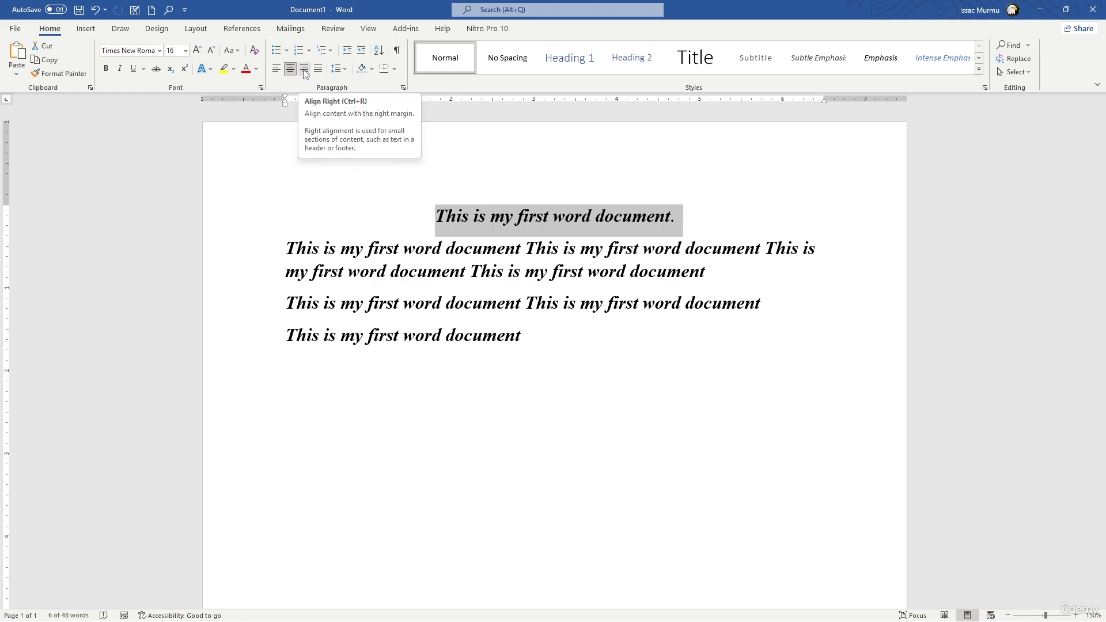
click(395, 314)
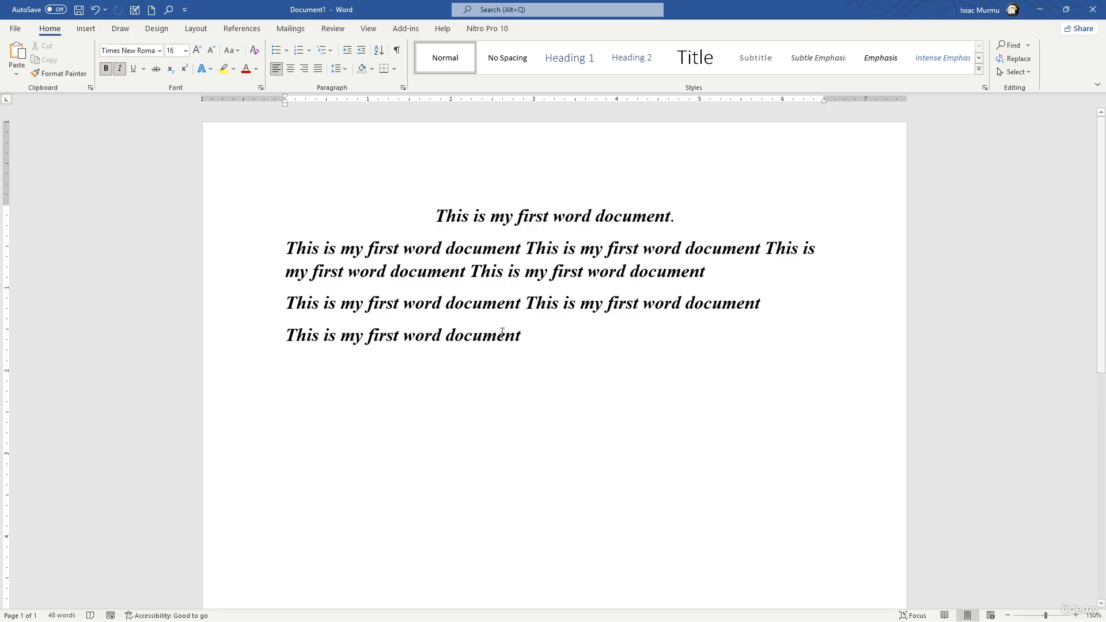
Step: Select all four paragraphs, justify them, and clear the selection
drag(543, 346, 304, 231)
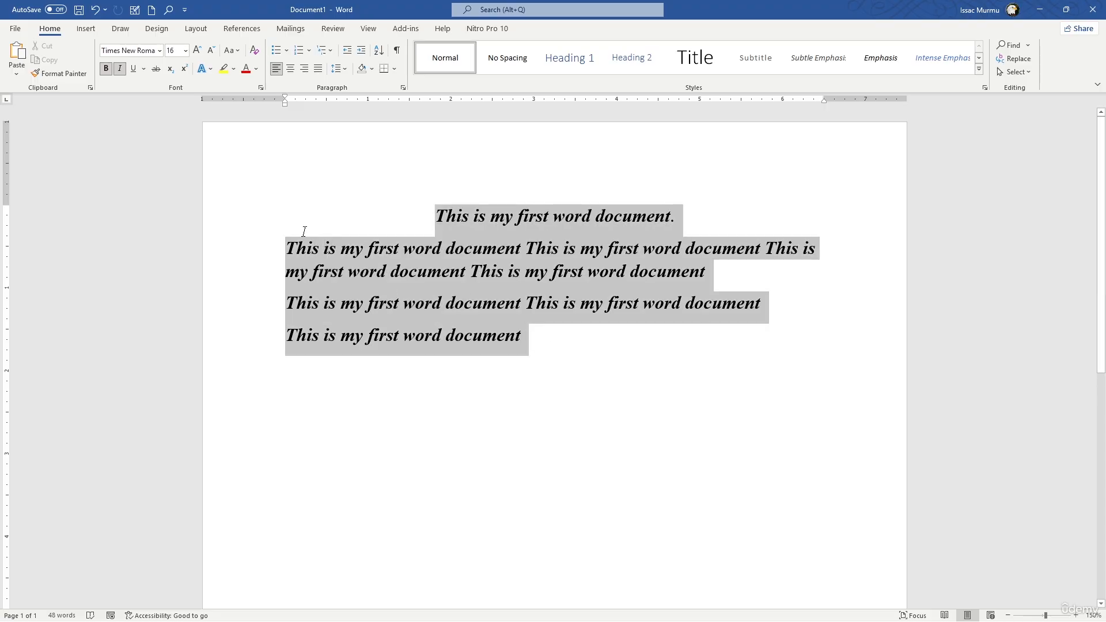
click(318, 68)
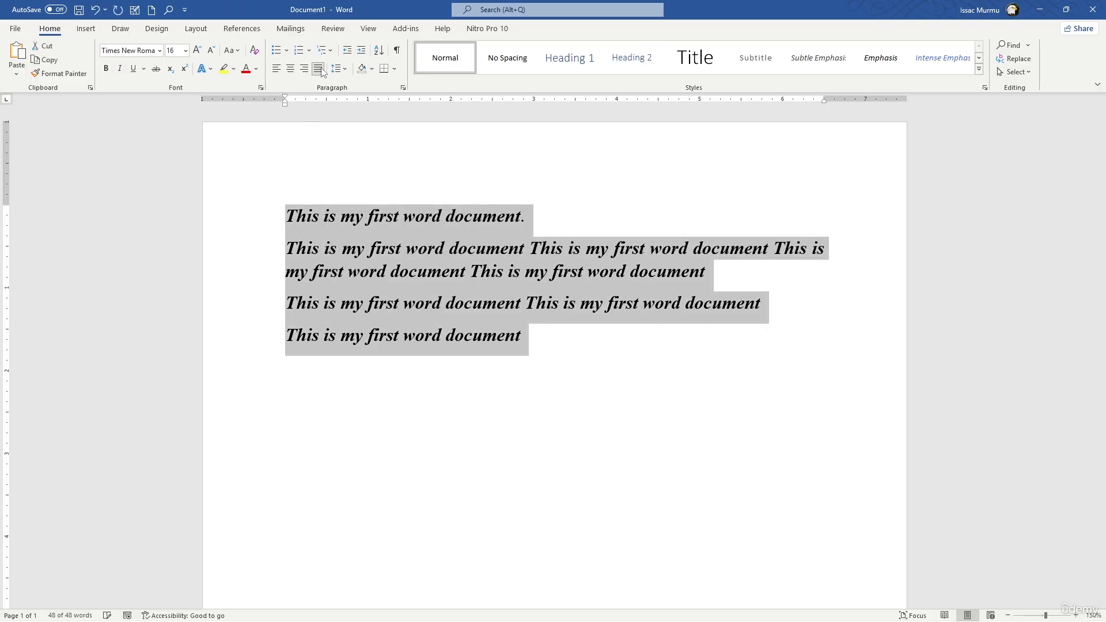
click(711, 279)
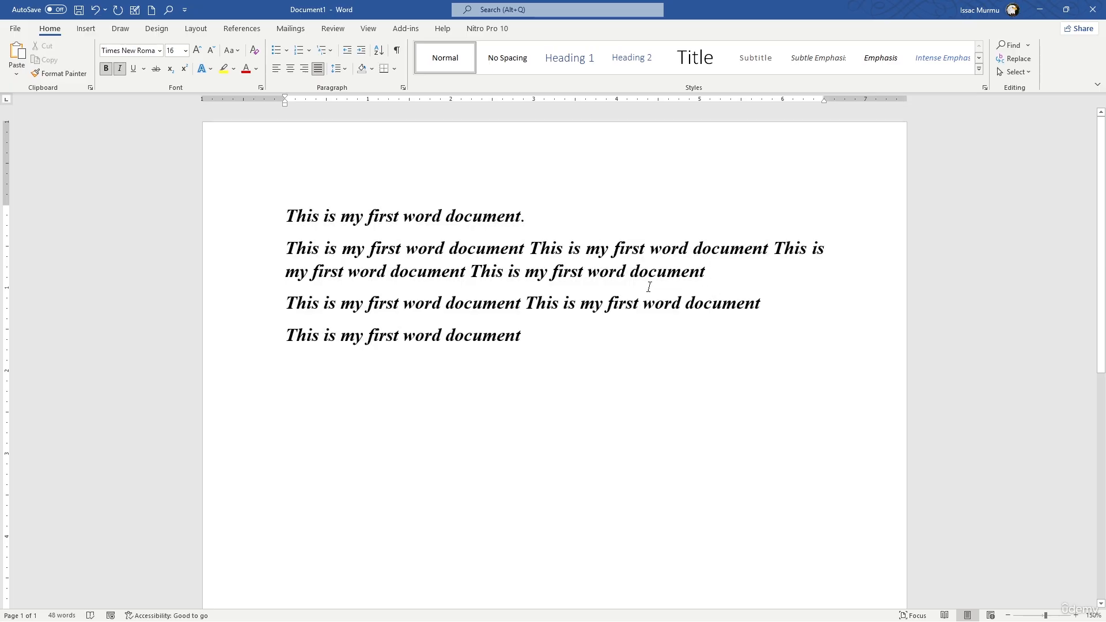
Step: Add two blank lines below the last paragraph
click(561, 361)
key(Return)
key(Return)
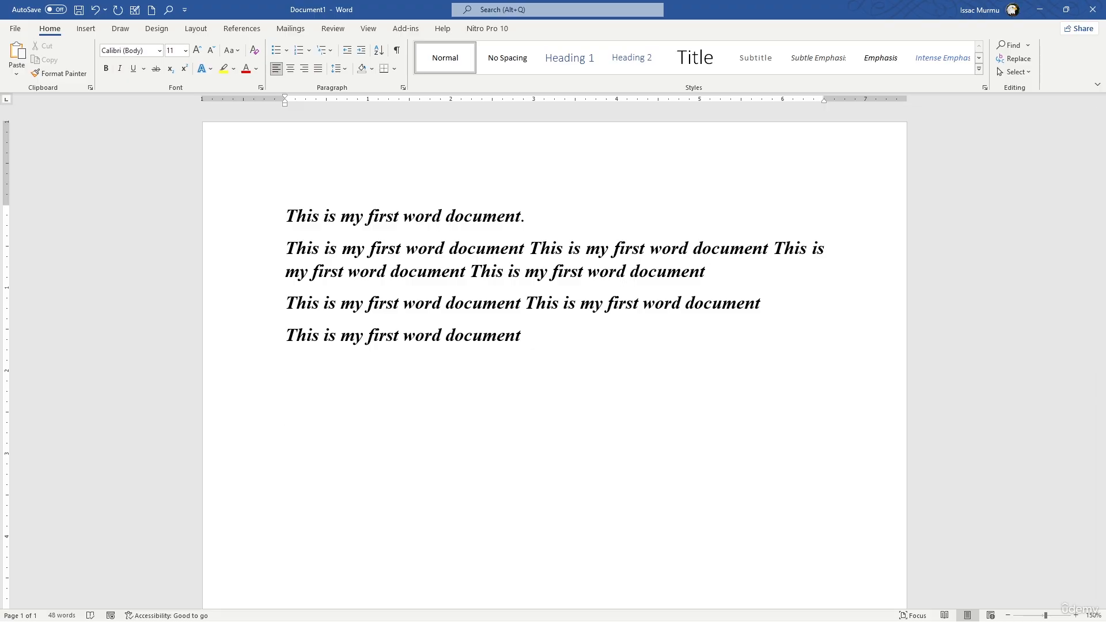
Step: Add the line "Chapter 1: Introduction" below the paragraphs and centre it
text(Chapter 1: Introduction)
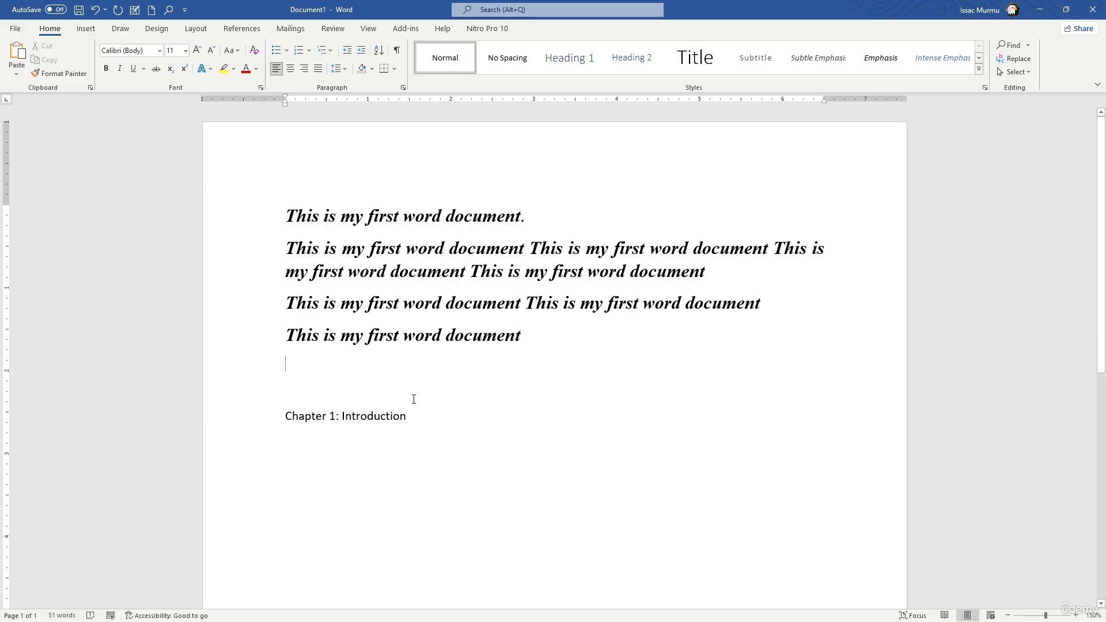
drag(409, 413, 284, 417)
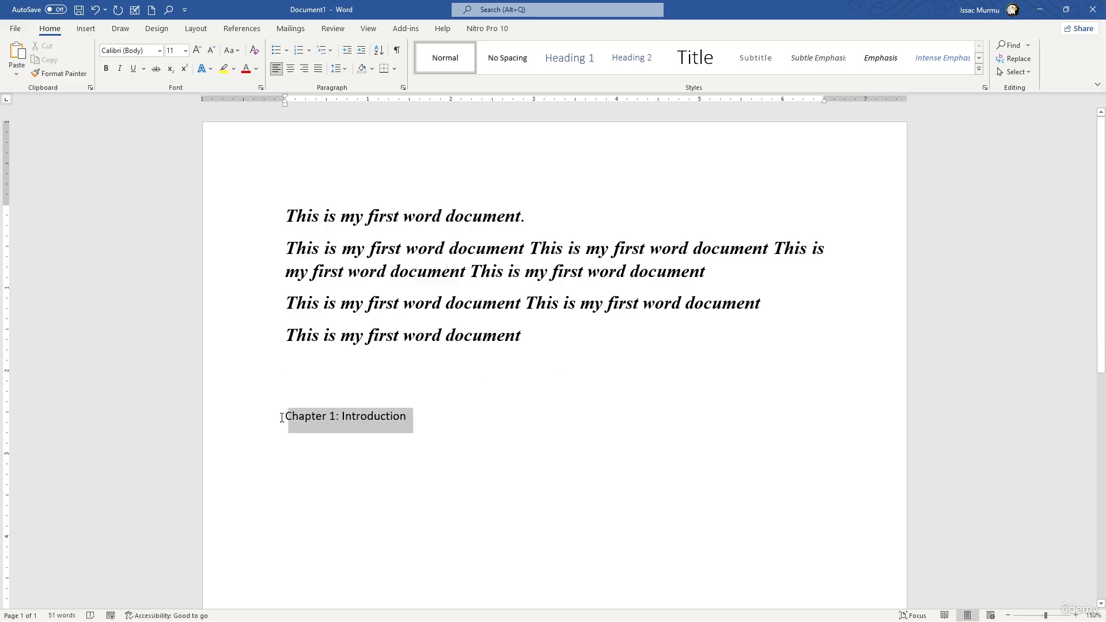
click(290, 69)
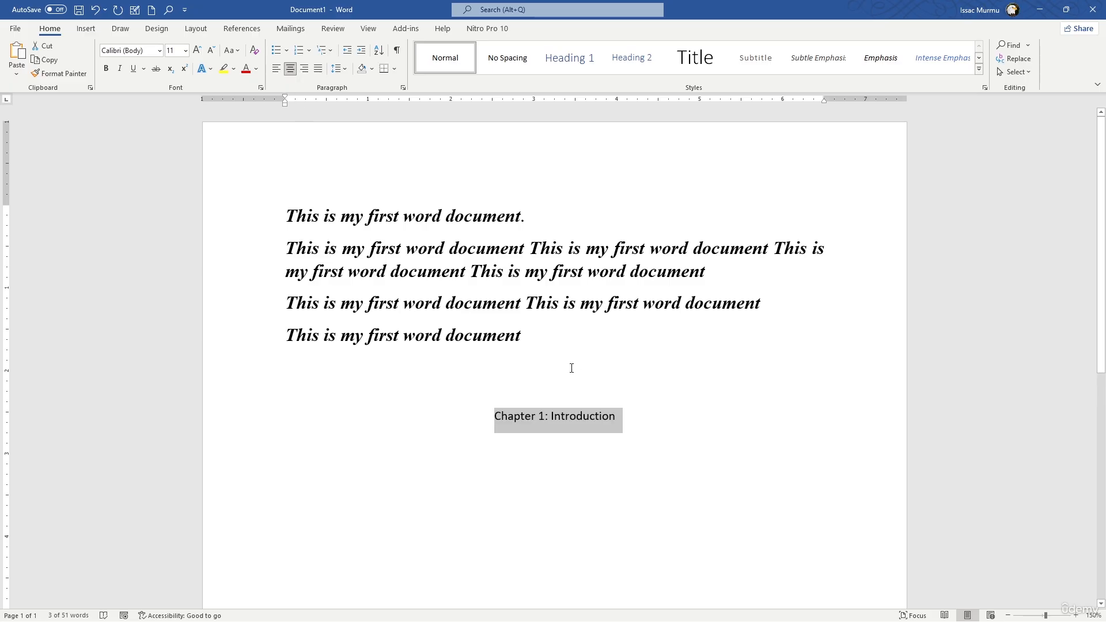
Step: Make the "Chapter 1: Introduction" line bold and clear the selection
click(575, 419)
drag(618, 418, 501, 419)
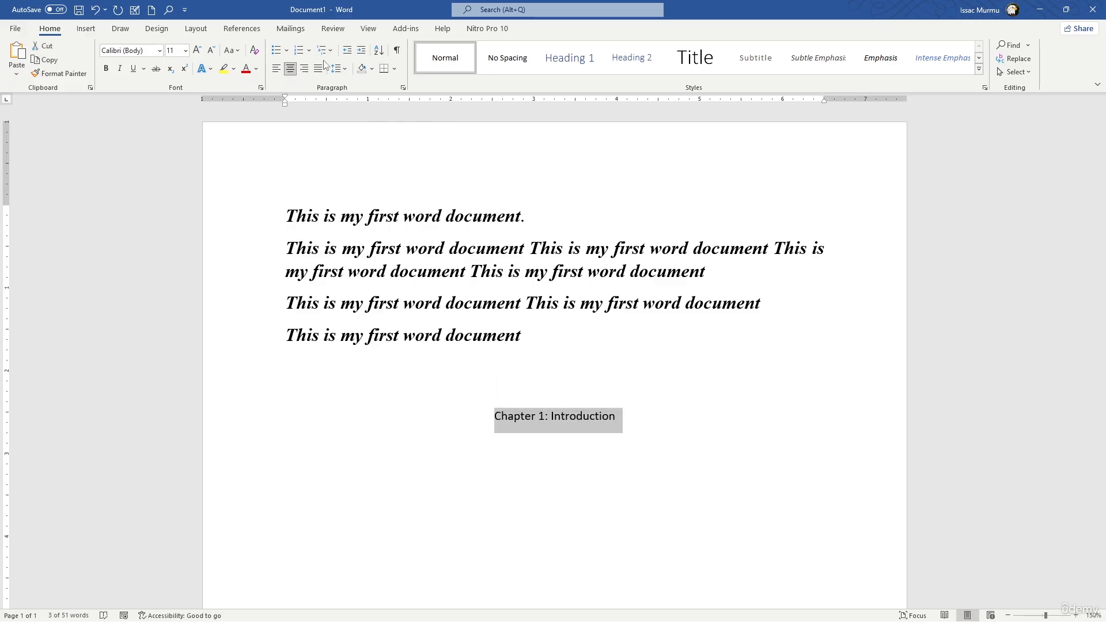
click(107, 69)
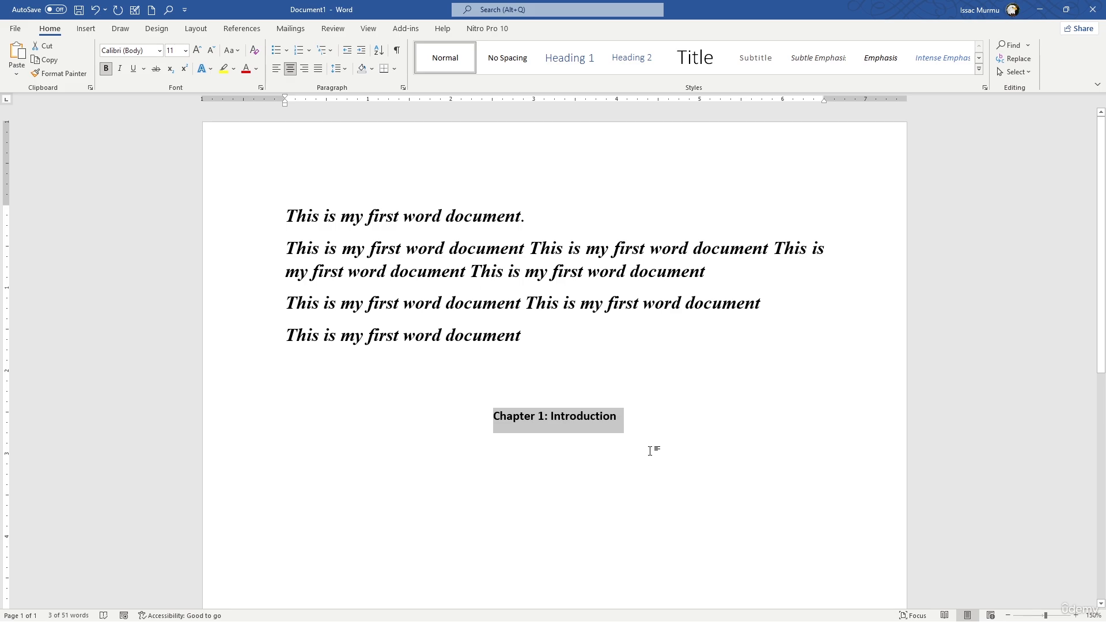
click(623, 418)
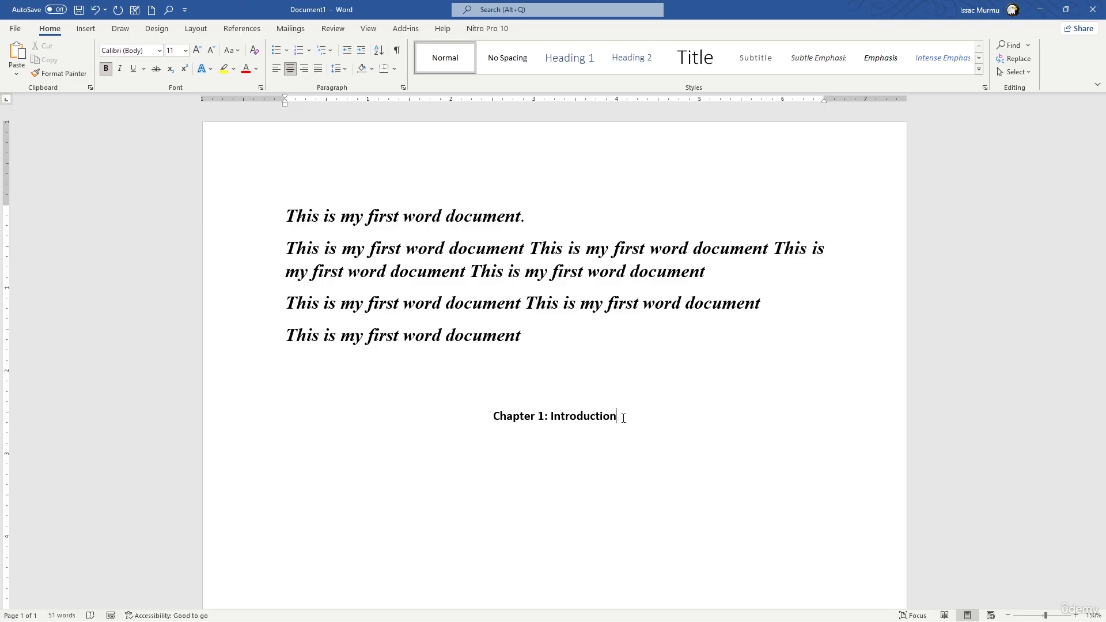
click(285, 328)
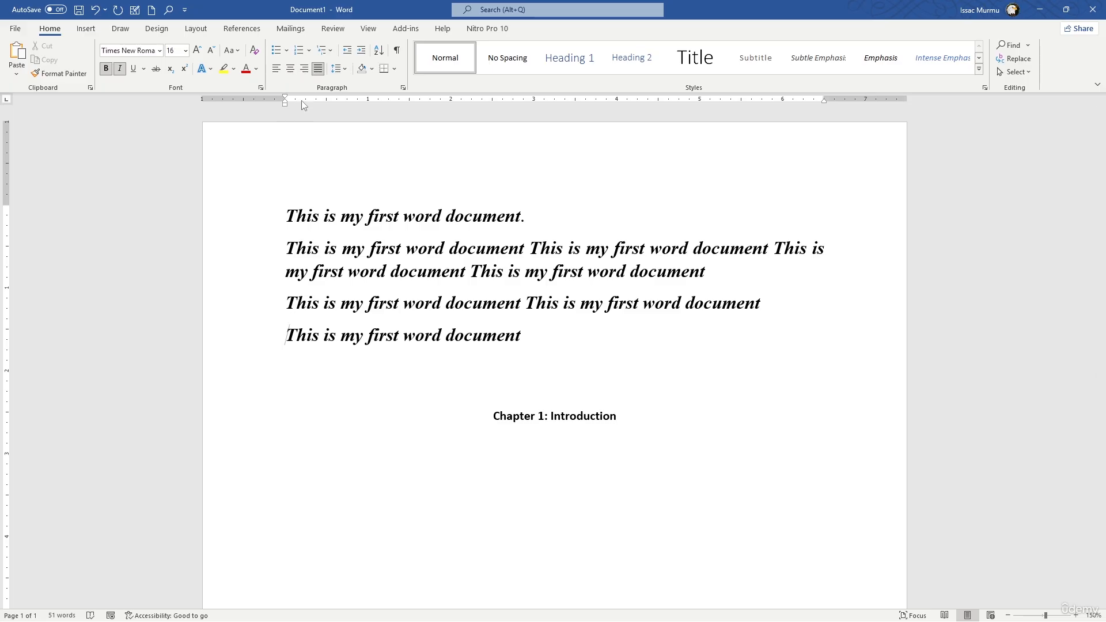
click(345, 70)
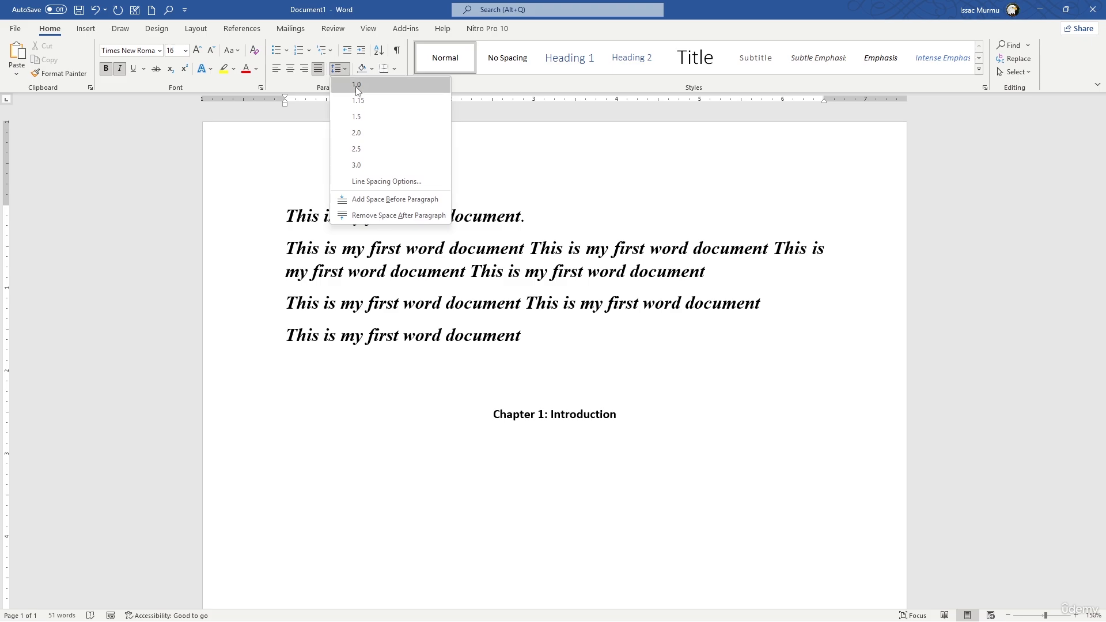
click(295, 285)
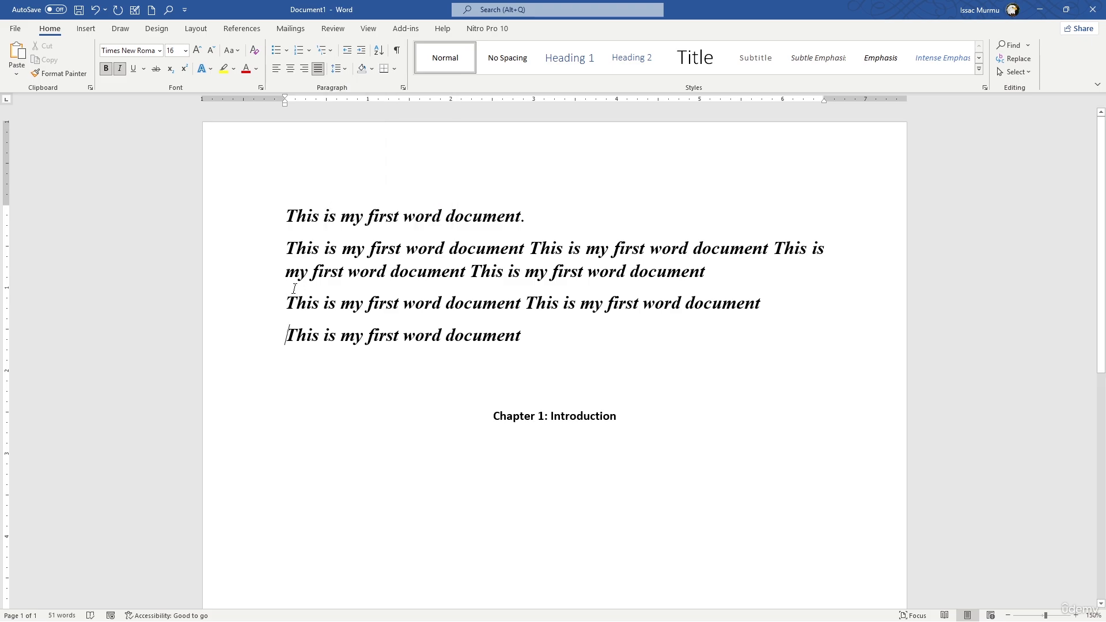
click(289, 274)
Step: Remove the bold and italic formatting from the four "This is my first word document" paragraphs
drag(286, 214, 535, 328)
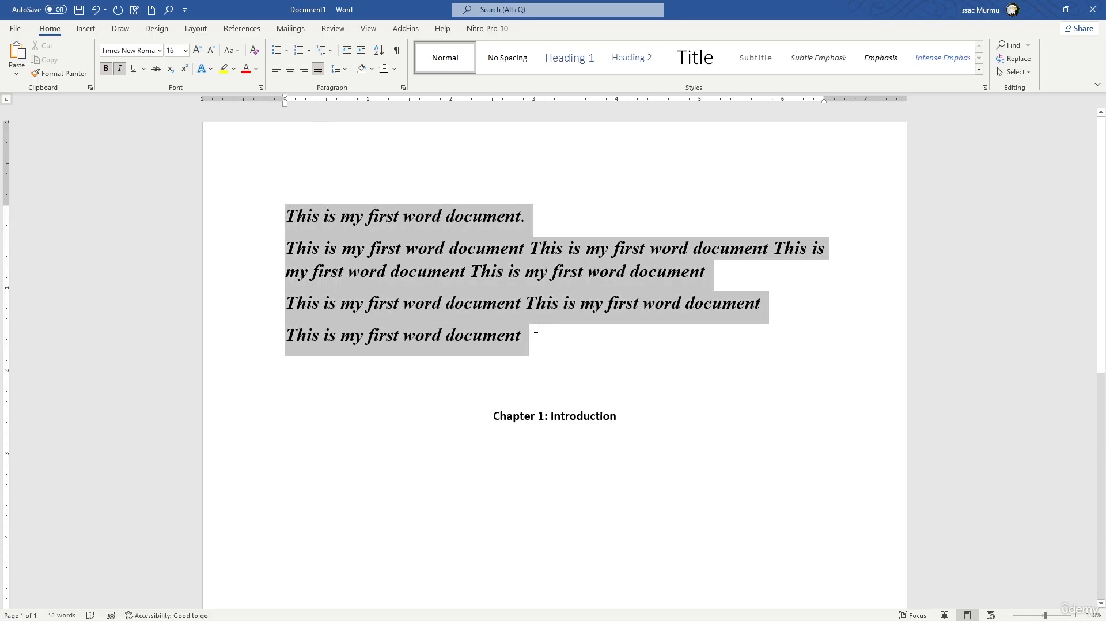
click(106, 69)
click(121, 69)
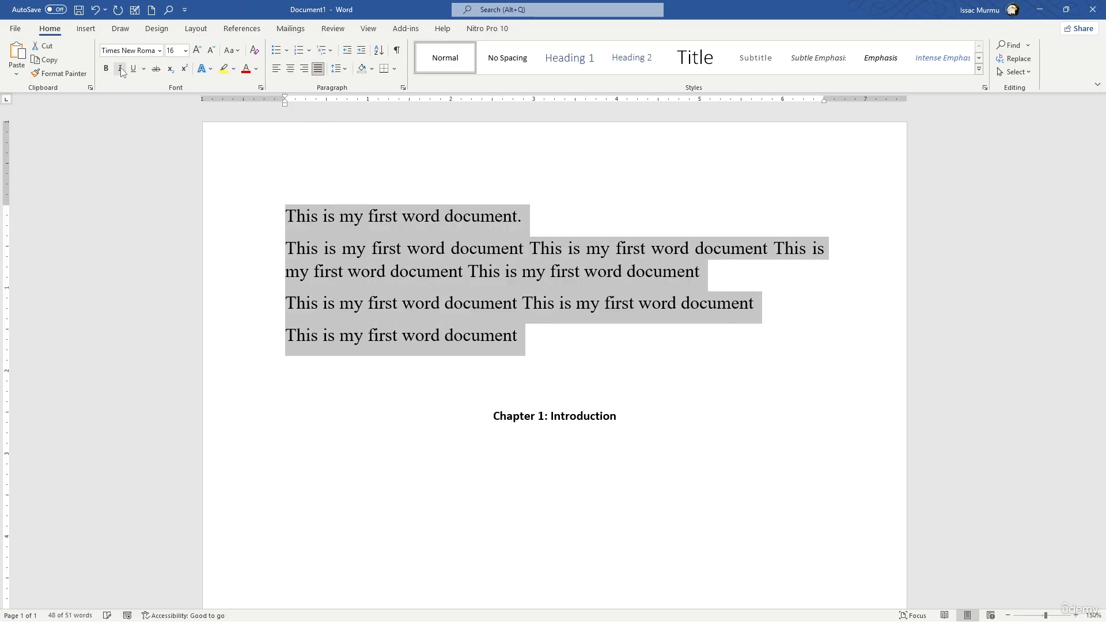
Step: Try a line spacing of 1.15 on the four selected paragraphs, set it to 2.0, and clear the selection
click(348, 72)
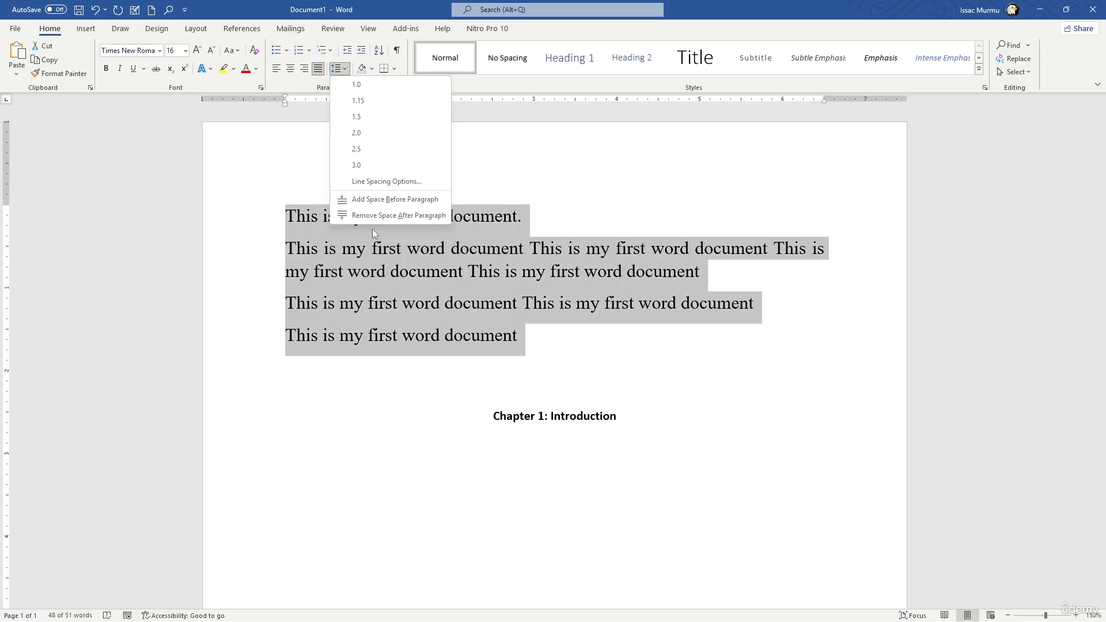
click(364, 100)
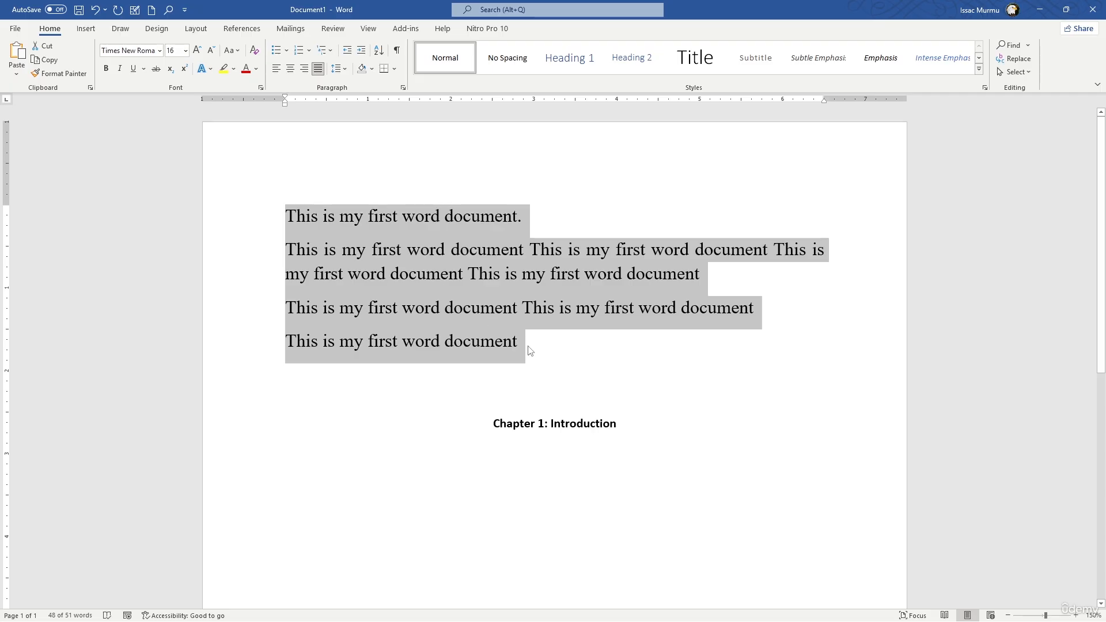
click(339, 70)
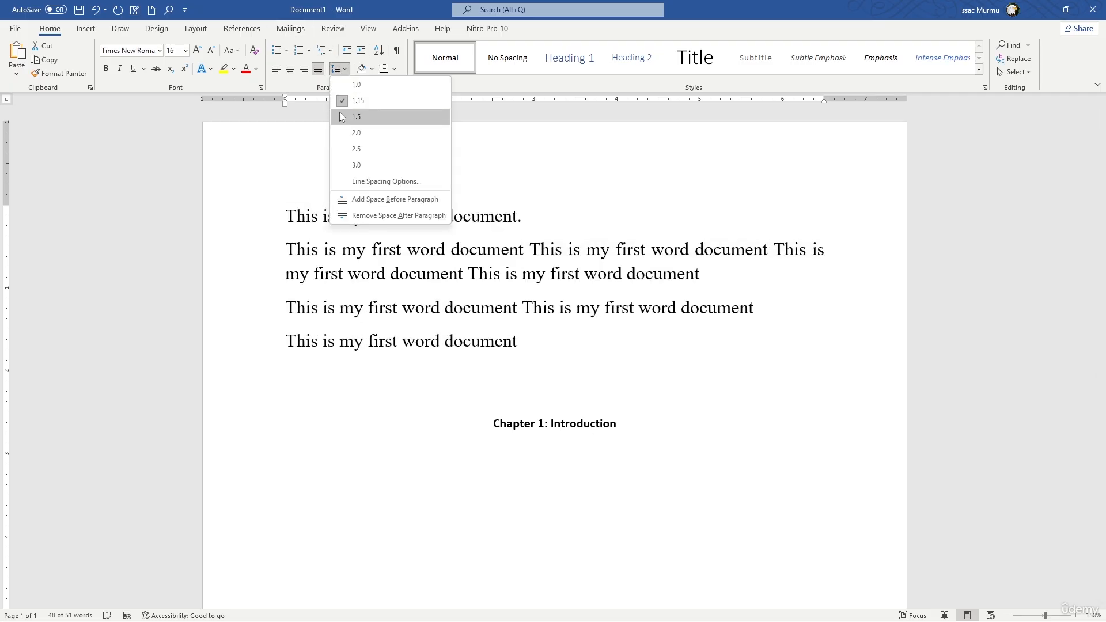
click(353, 132)
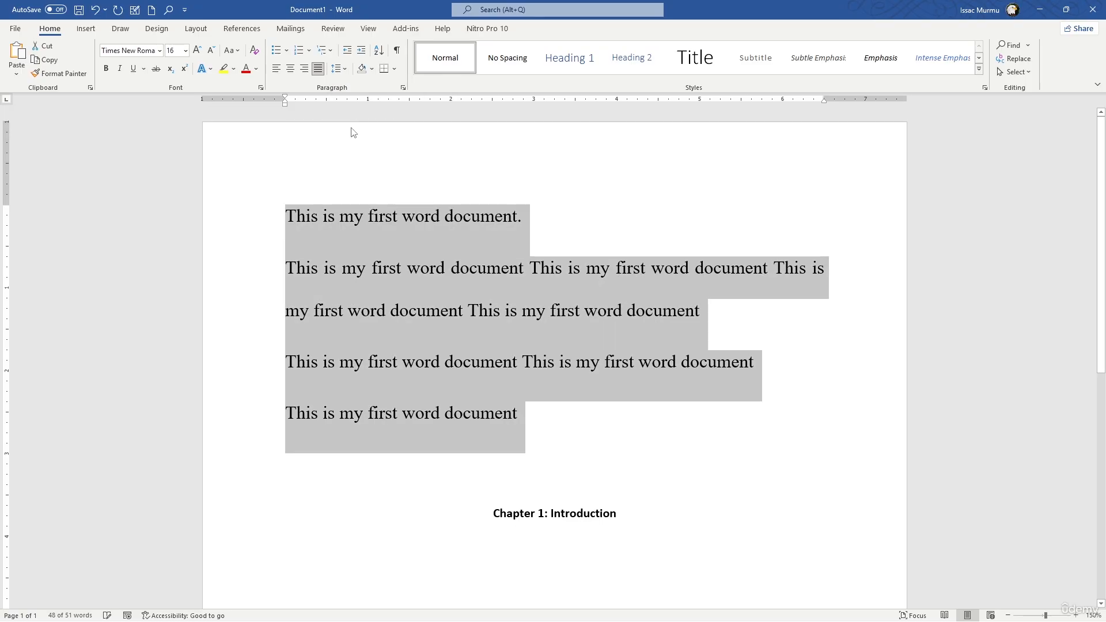
click(521, 392)
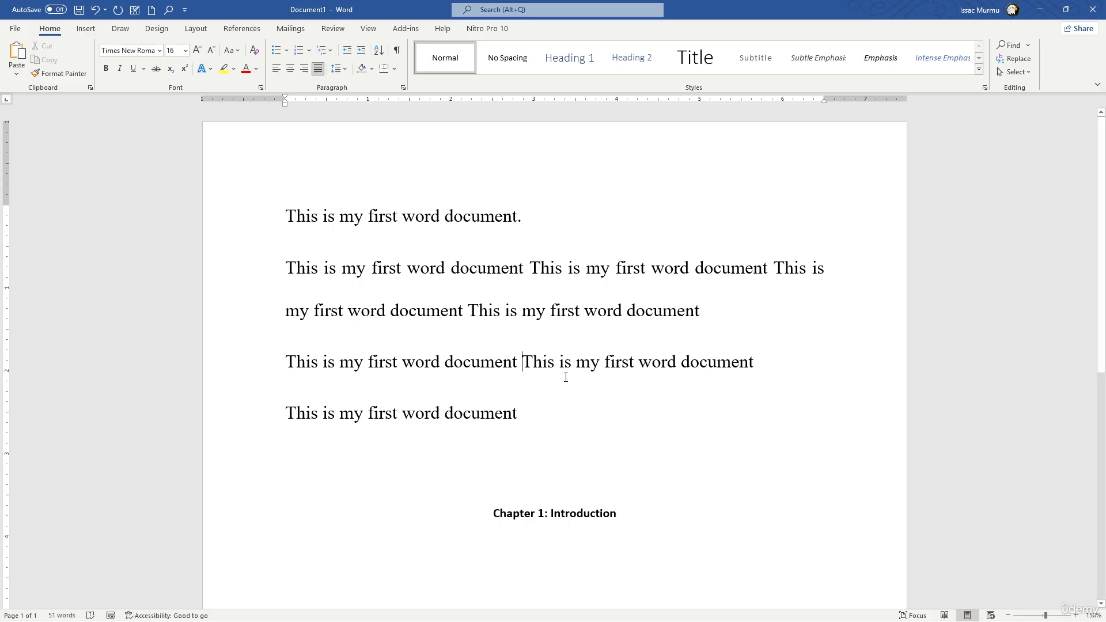
Step: Below the chapter line, add three left-aligned lines reading "Apples", "Bannas" and "Bread"
click(609, 488)
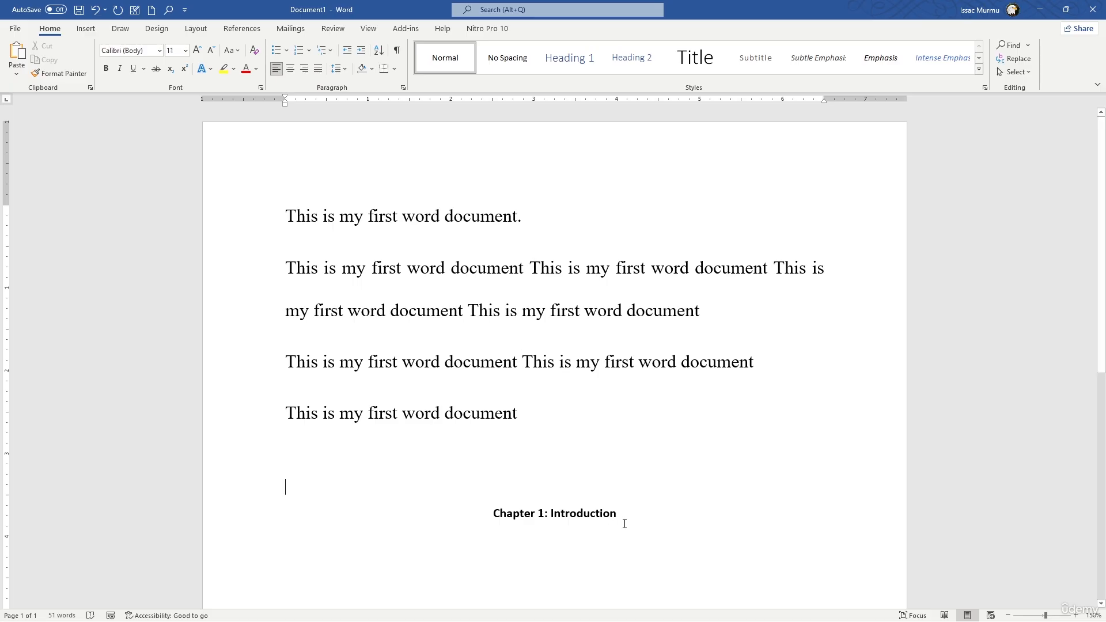
click(623, 522)
key(Return)
key(Return)
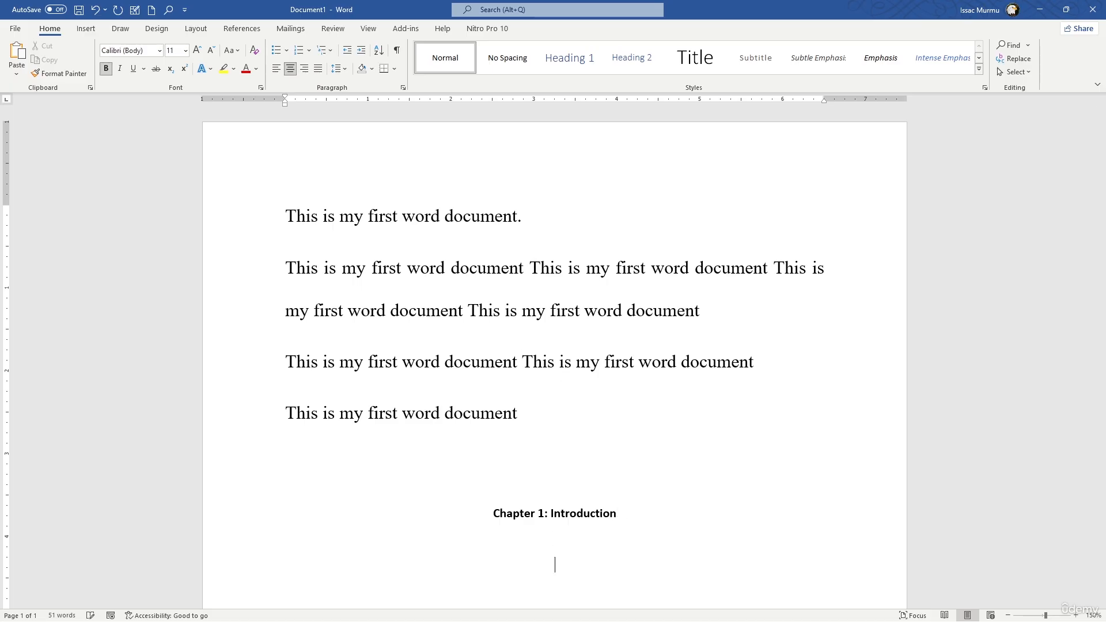
key(ctrl+l)
text(Apples)
key(Return)
text(Bannas)
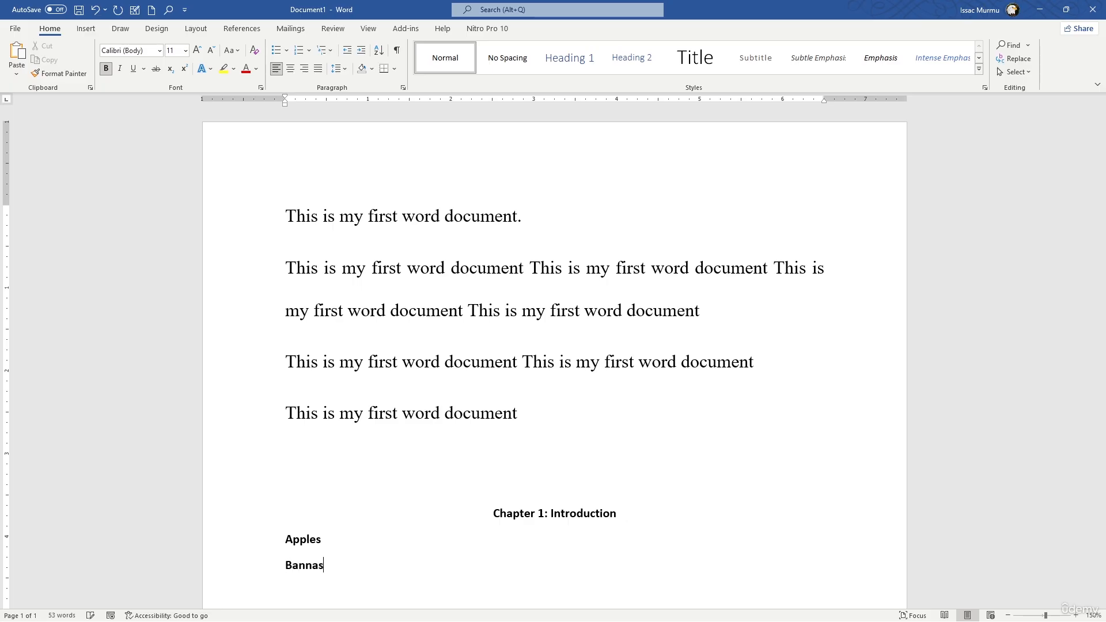
key(Return)
text(Bread)
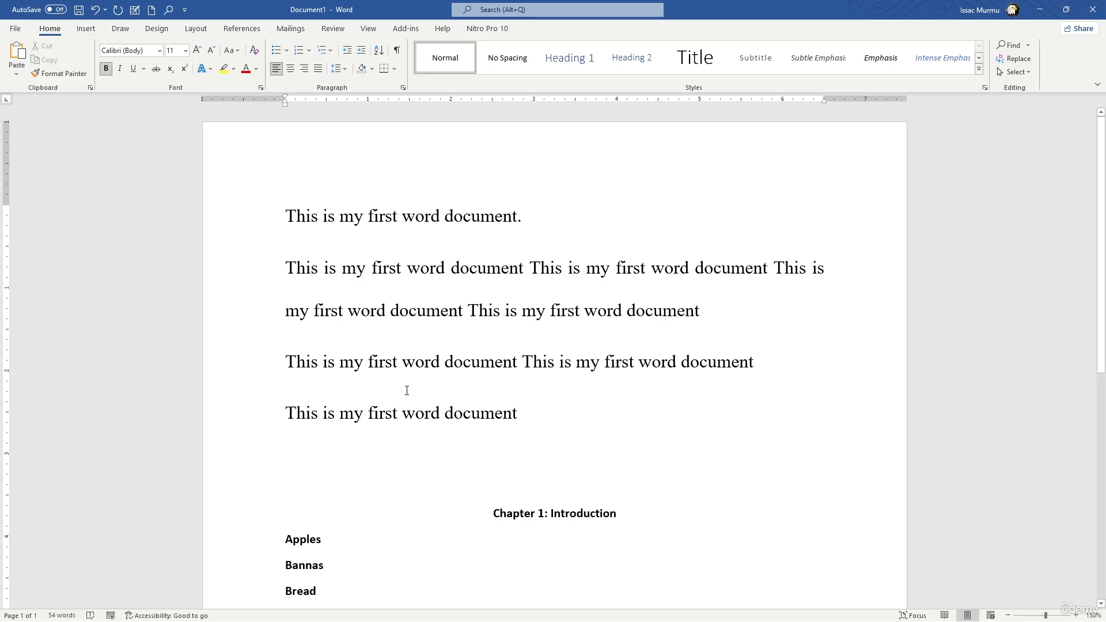
Step: Turn the Apples, Bannas and Bread lines into a bulleted list and switch it to a numbered list
click(327, 565)
scroll(345, 536, down, 3)
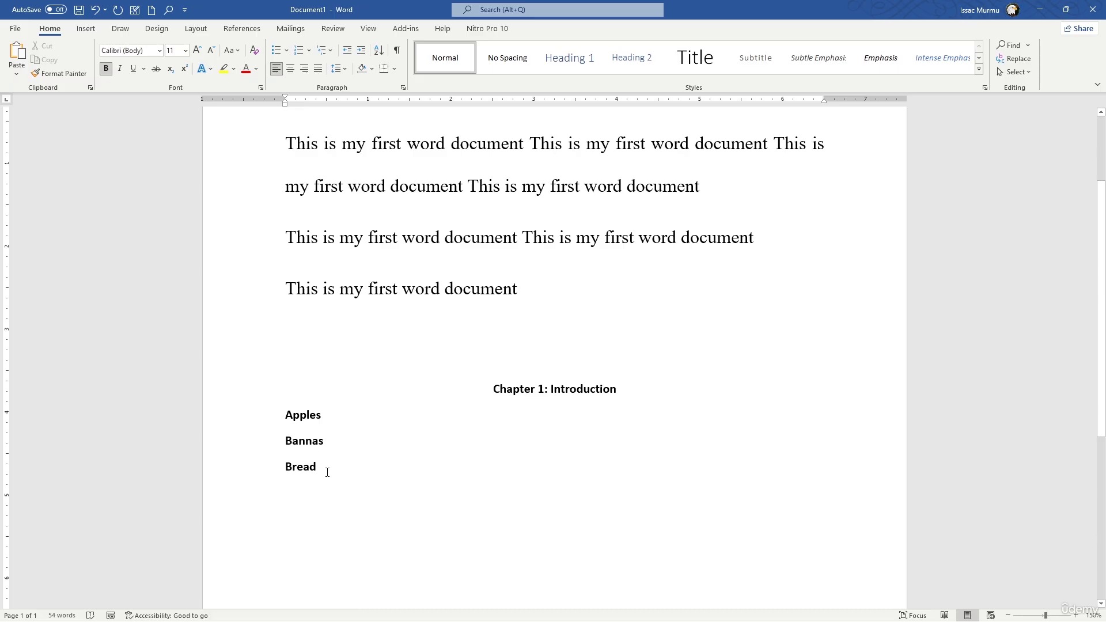
drag(333, 472, 274, 415)
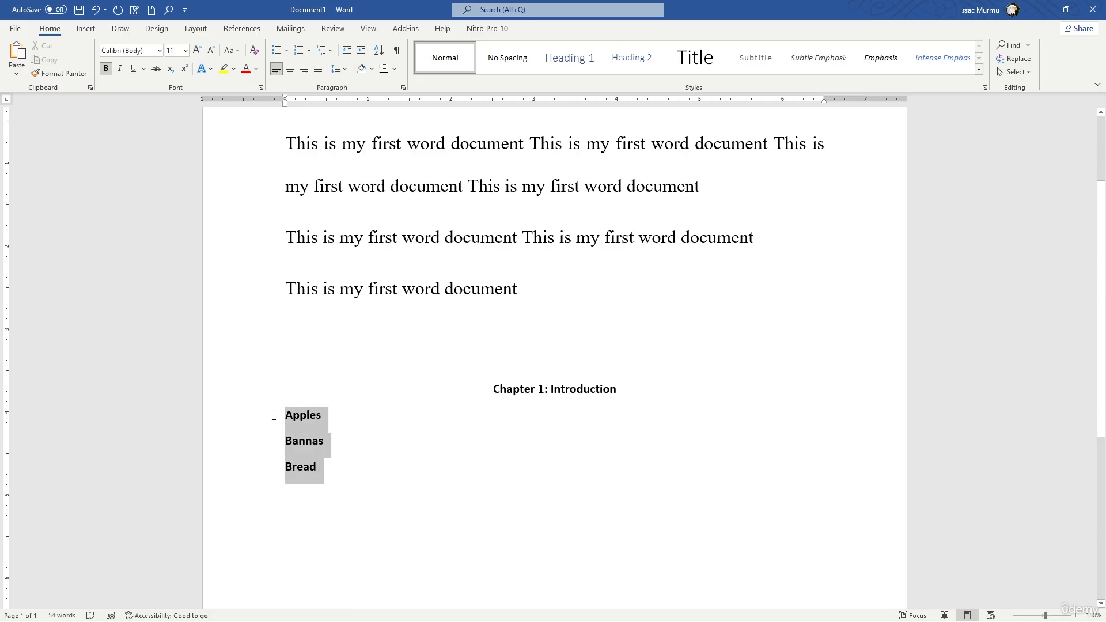
click(276, 53)
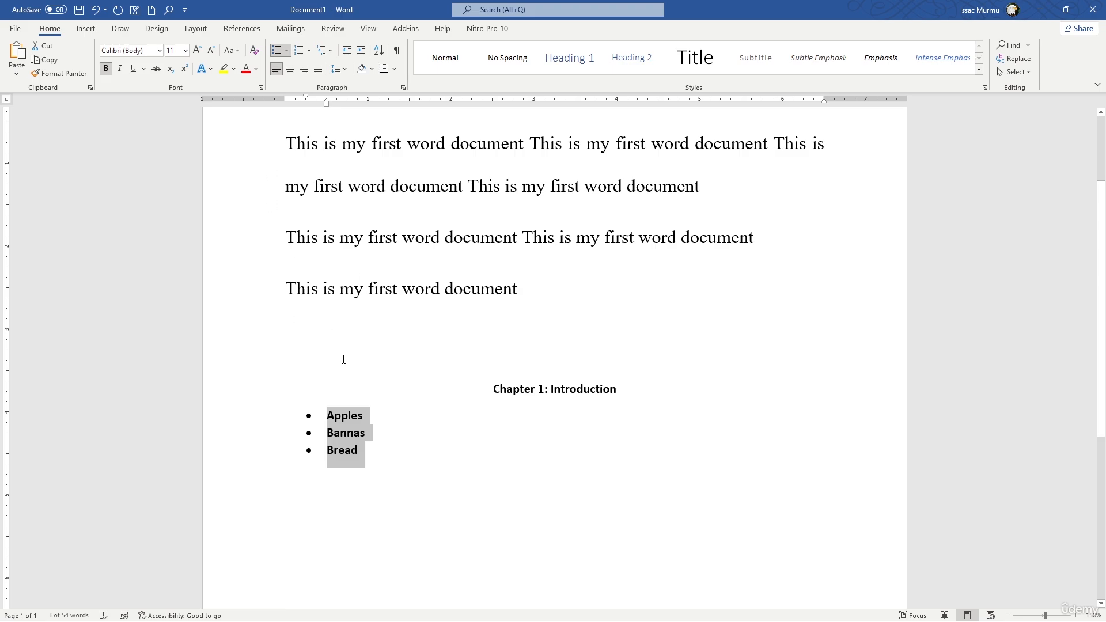
click(306, 51)
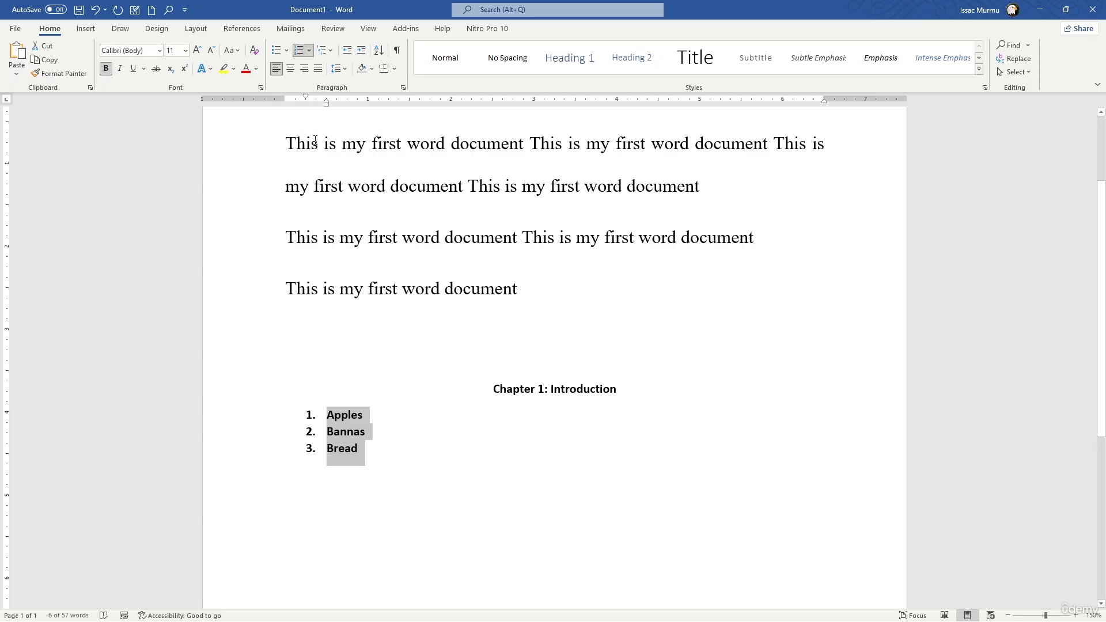
click(398, 451)
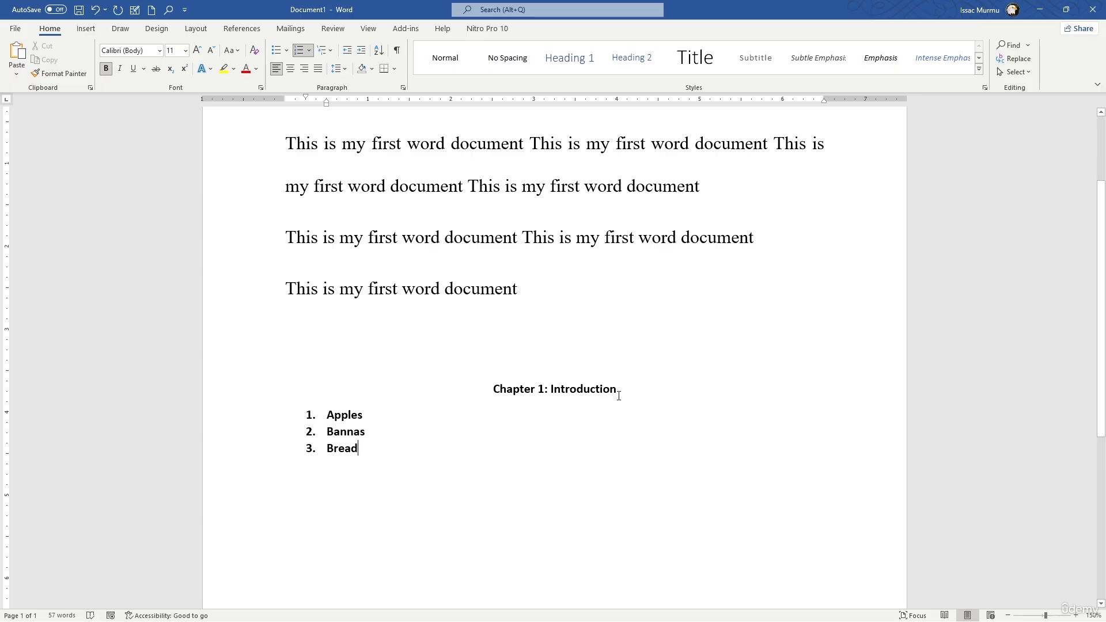
Step: Apply the Heading 1 style to the "Chapter 1: Introduction" line and clear the selection
drag(618, 395, 493, 395)
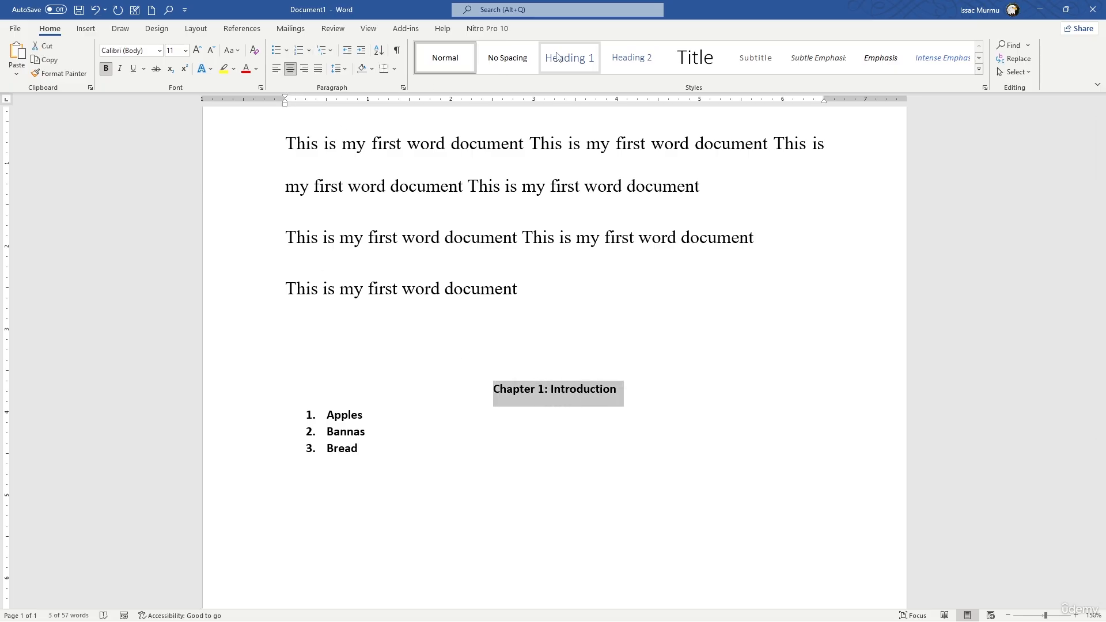
click(557, 56)
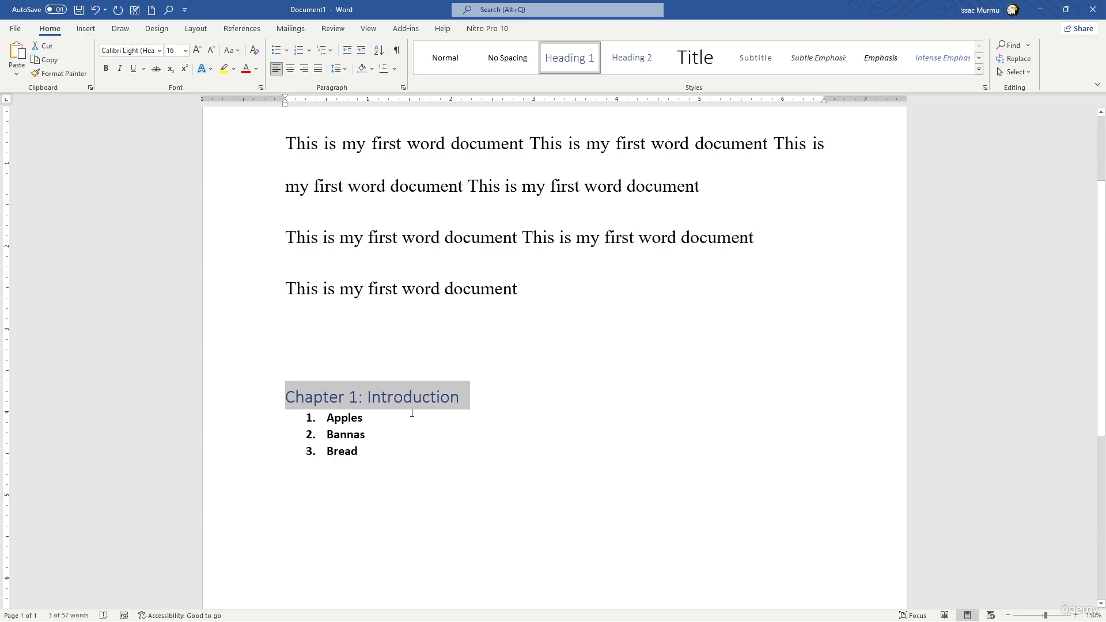
click(441, 397)
Step: Collapse and expand the section under the "Chapter 1: Introduction" heading twice
click(279, 397)
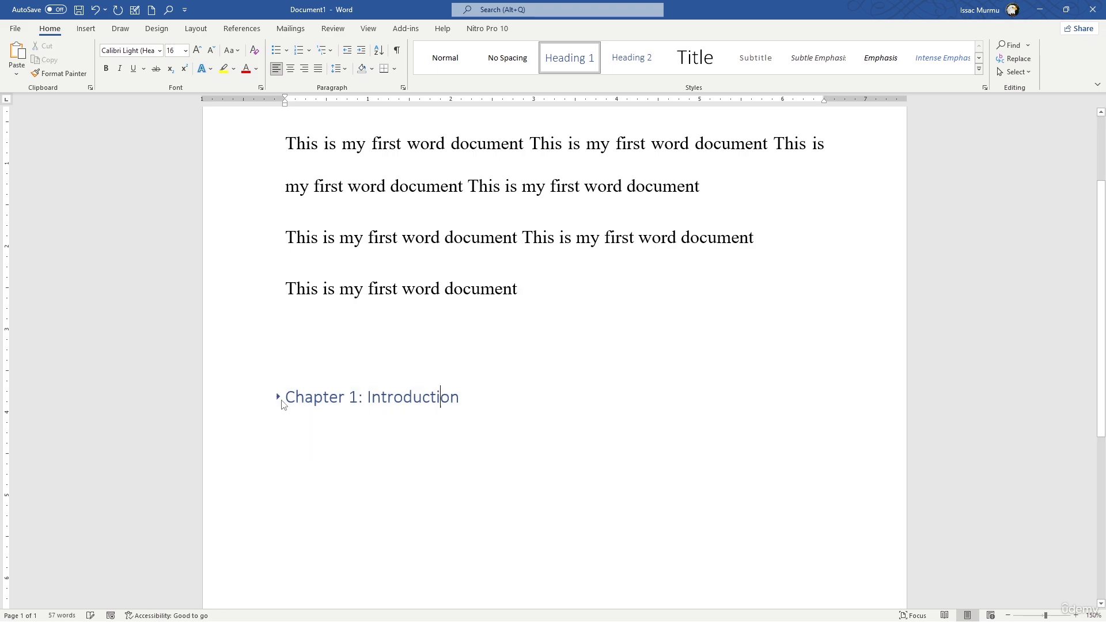
click(279, 398)
click(279, 398)
click(278, 397)
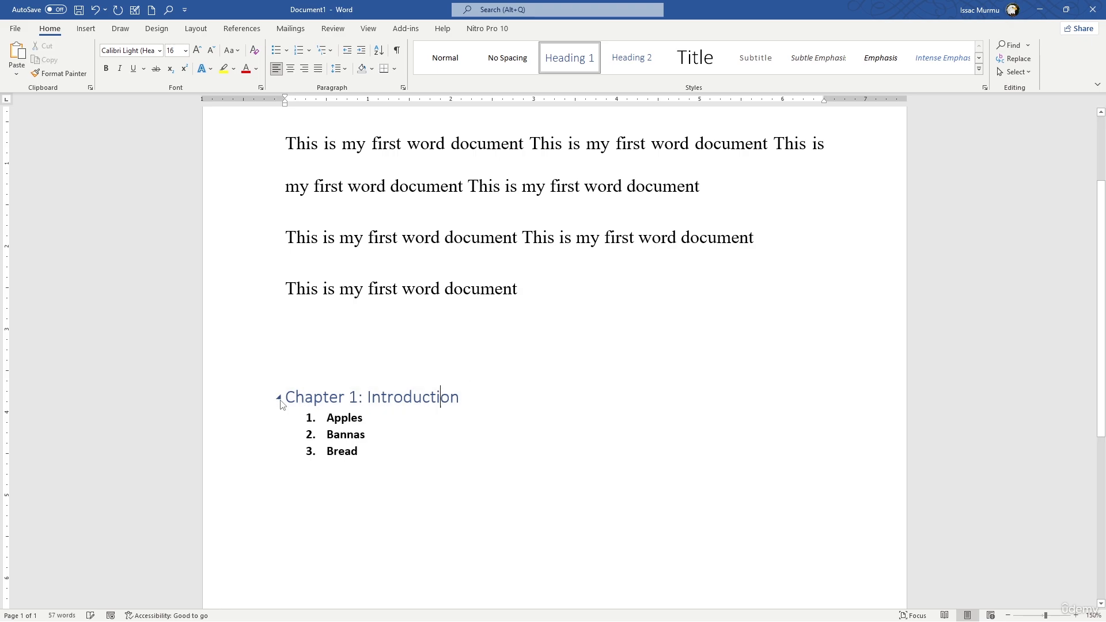
Step: Add a line without a number below the last item, "Bread"
click(398, 451)
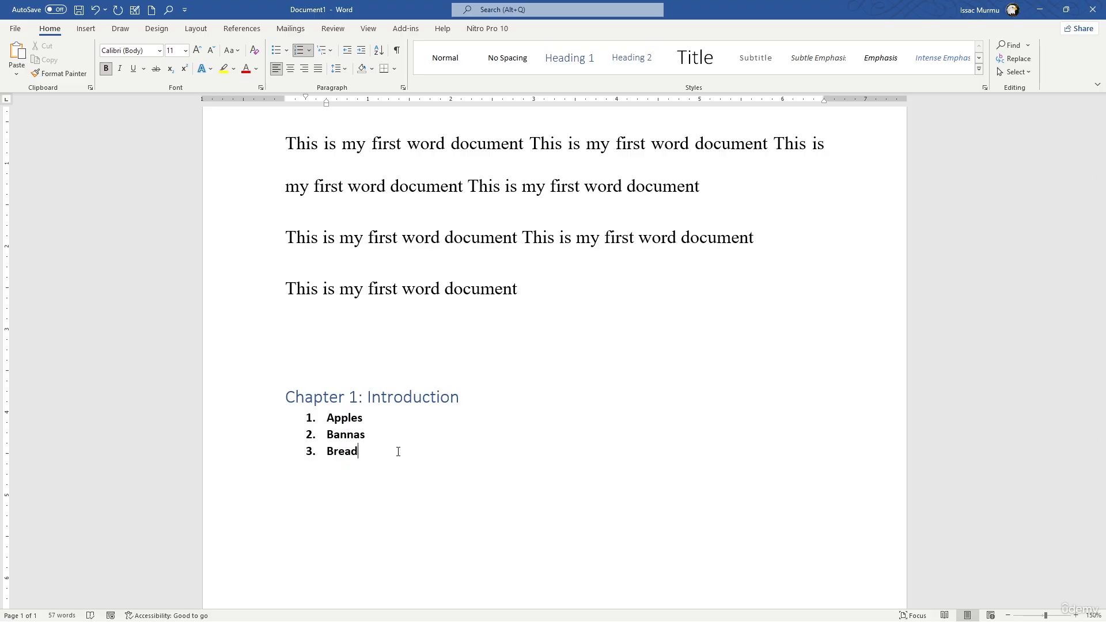
key(Return)
key(BackSpace)
Step: Try the Narrow page margins on the document and set the margins back to Normal
click(196, 30)
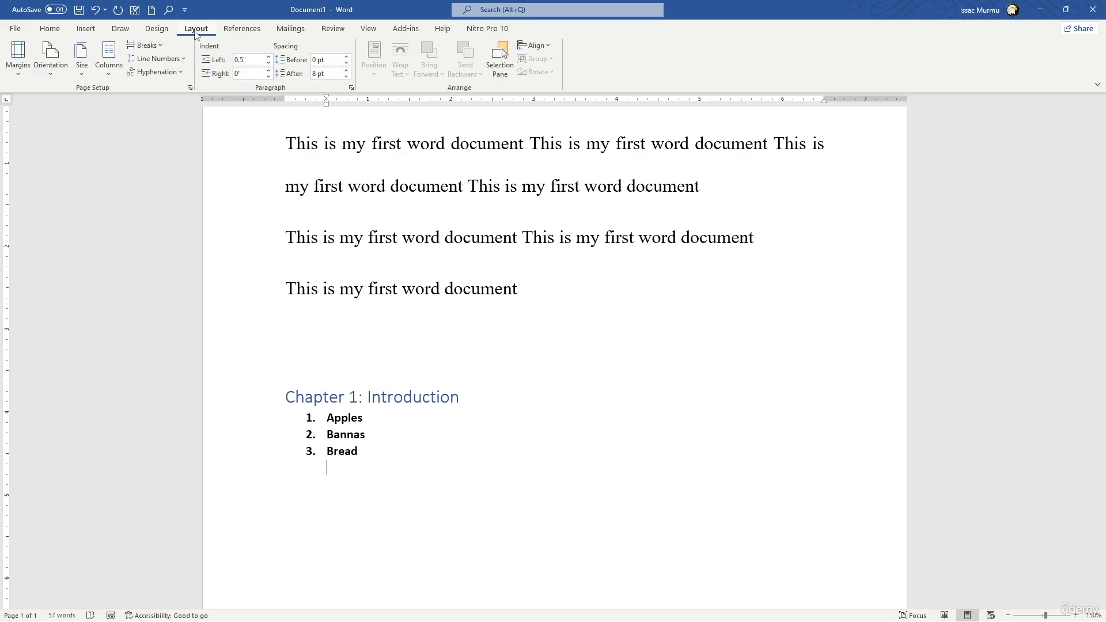
click(24, 71)
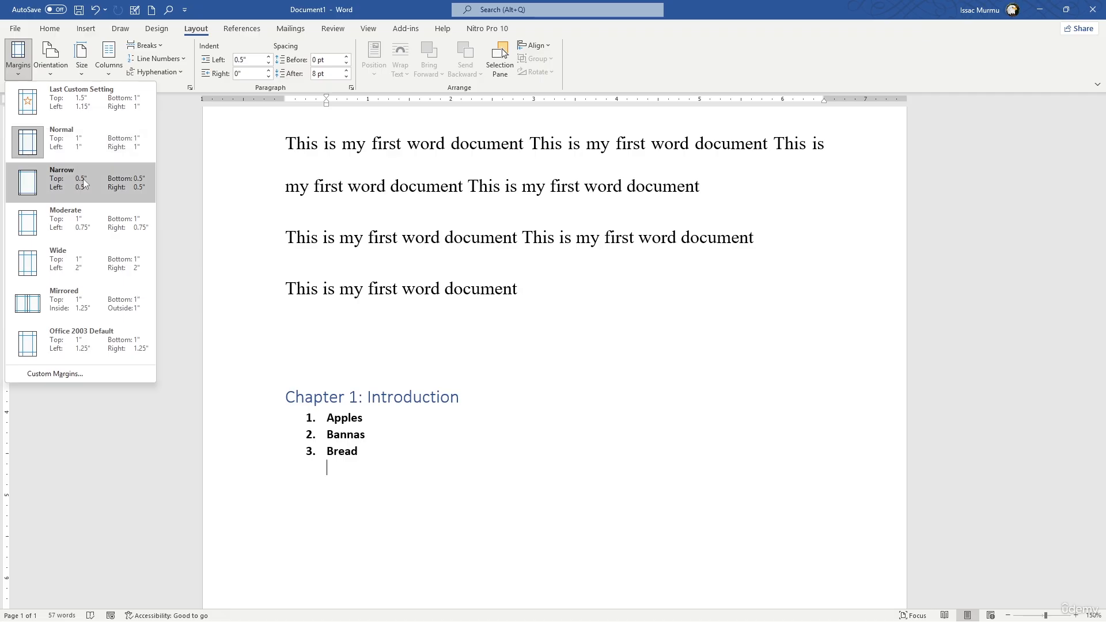
click(83, 182)
scroll(277, 213, up, 3)
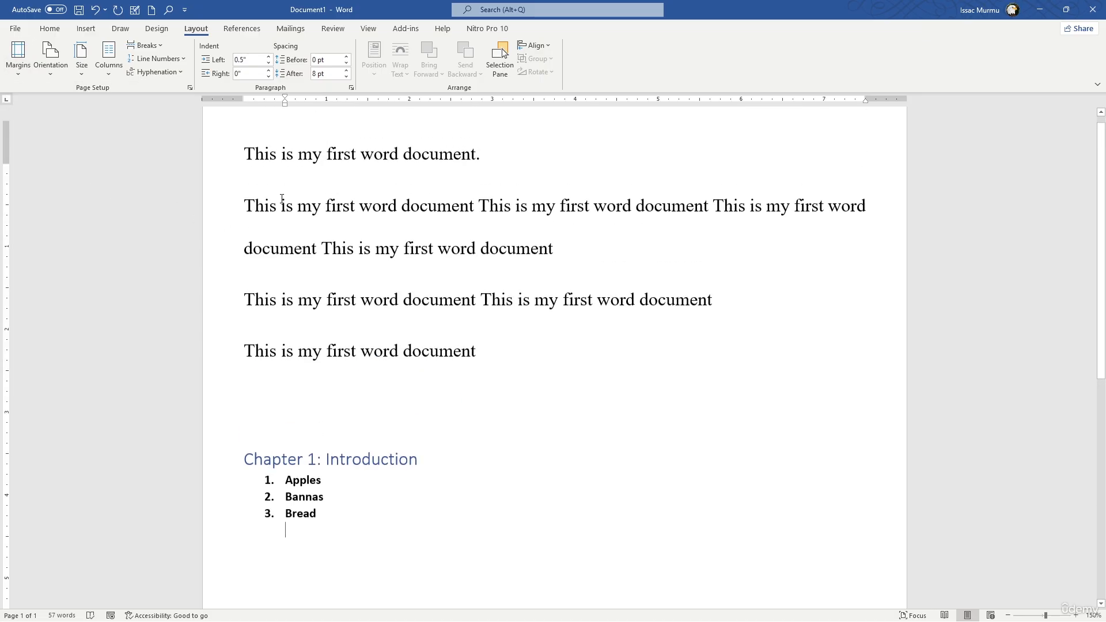
click(29, 69)
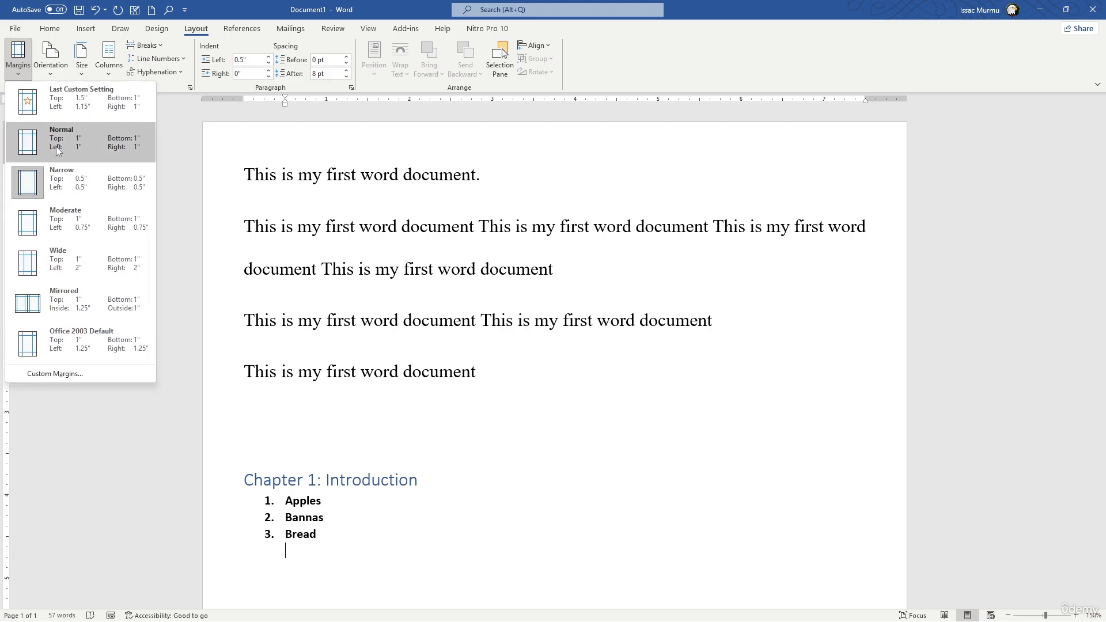
click(57, 149)
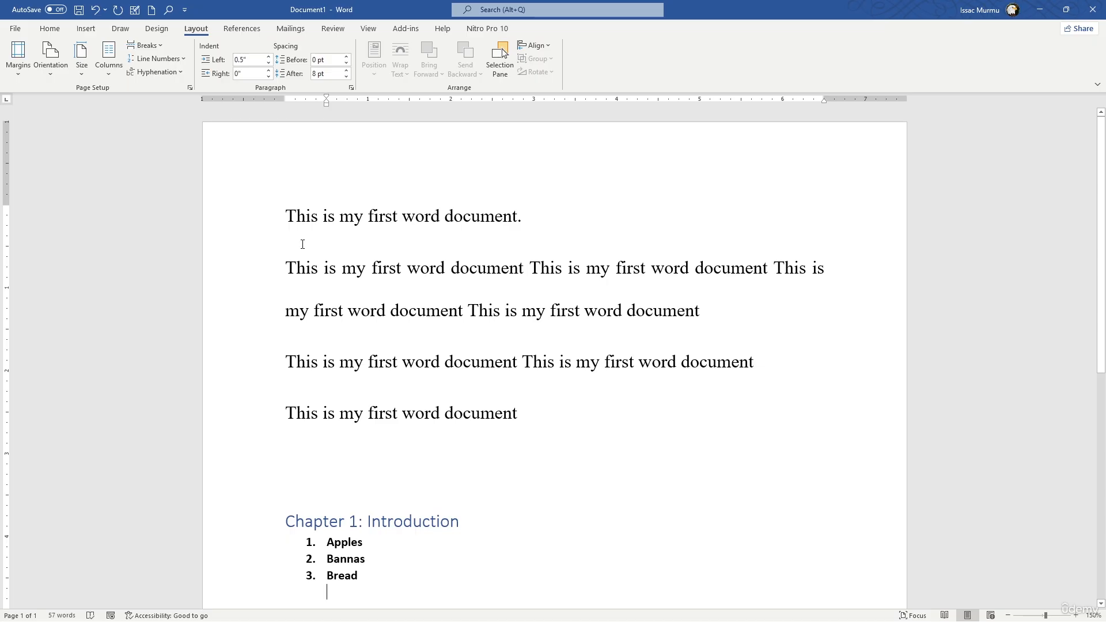
Step: Try landscape page orientation with the A4 paper size on the document
click(51, 77)
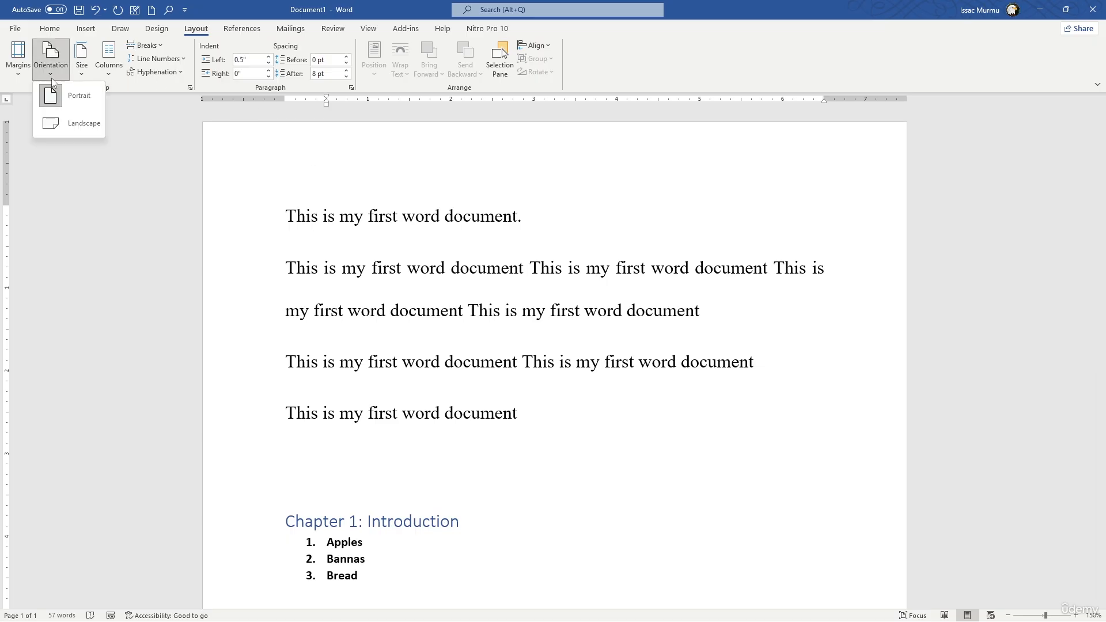
click(83, 136)
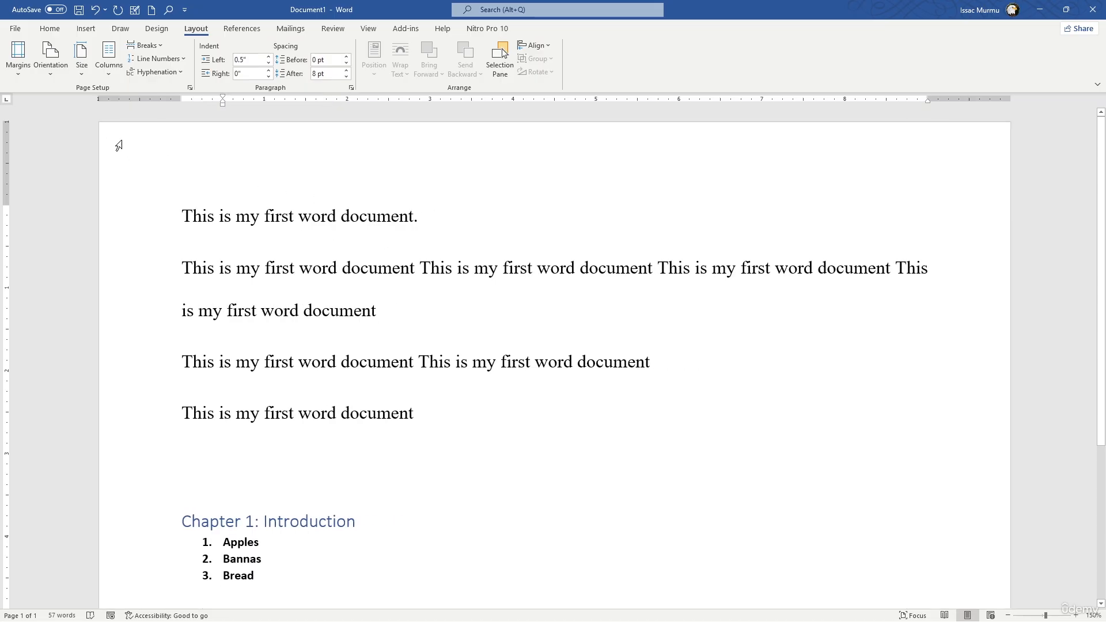
click(82, 72)
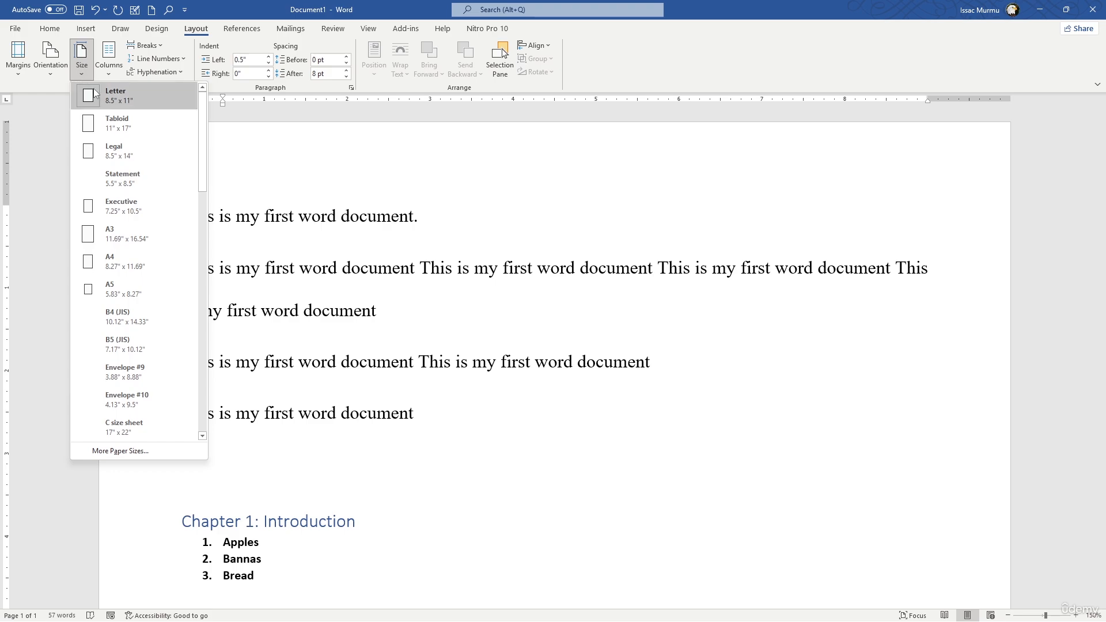
click(140, 261)
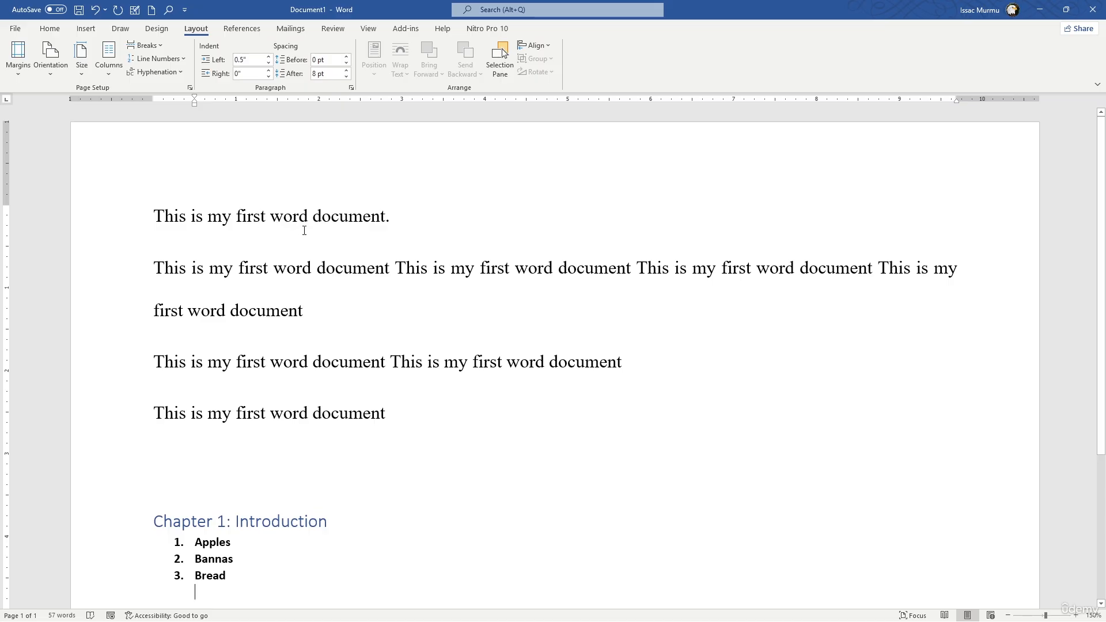
Step: Try the Legal paper size, return the page orientation to portrait, and look over the longer page
click(82, 60)
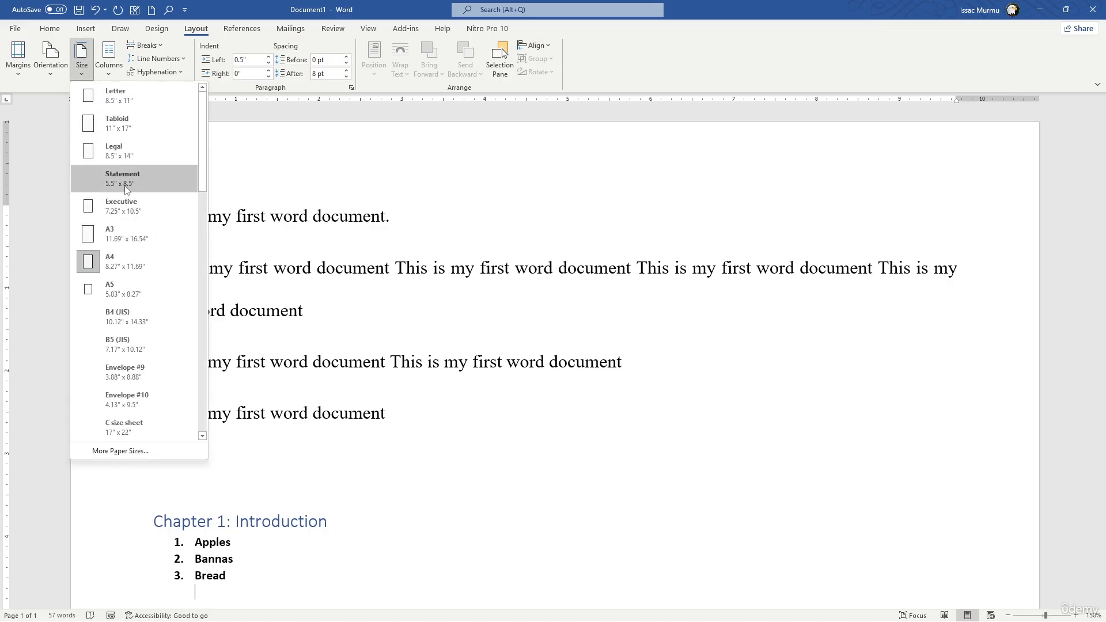
click(122, 150)
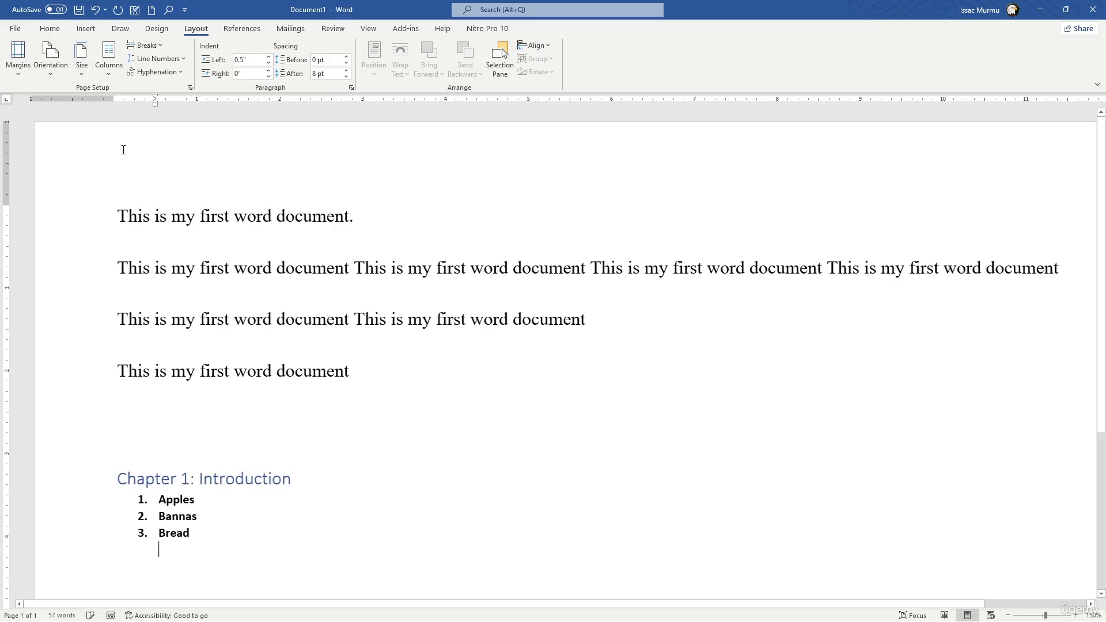
scroll(1031, 231, down, 3)
scroll(742, 180, up, 3)
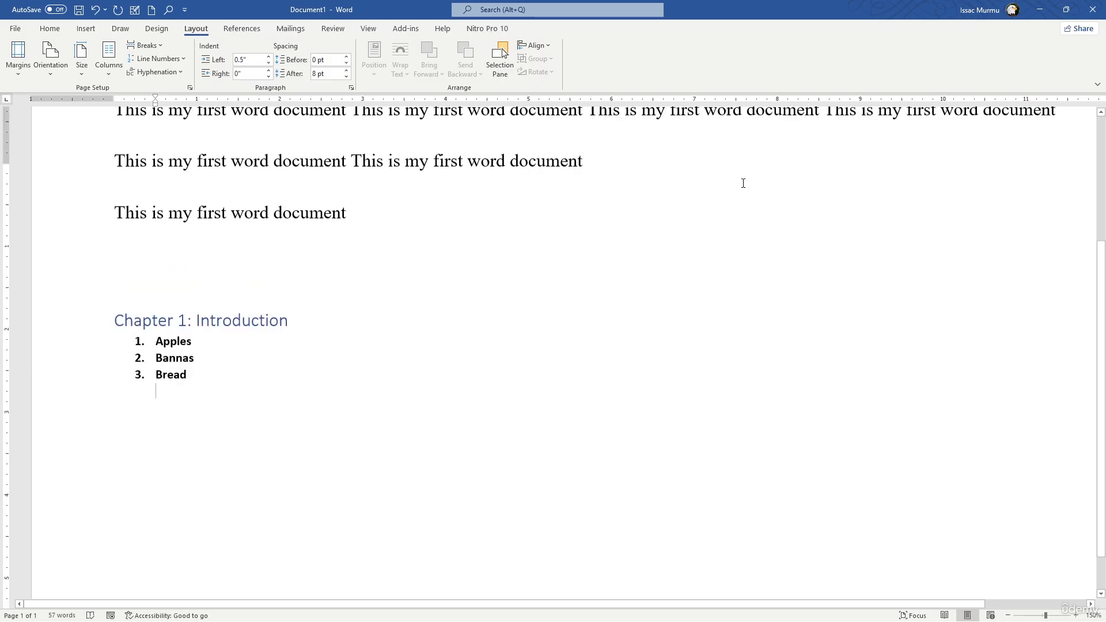
click(60, 76)
click(61, 92)
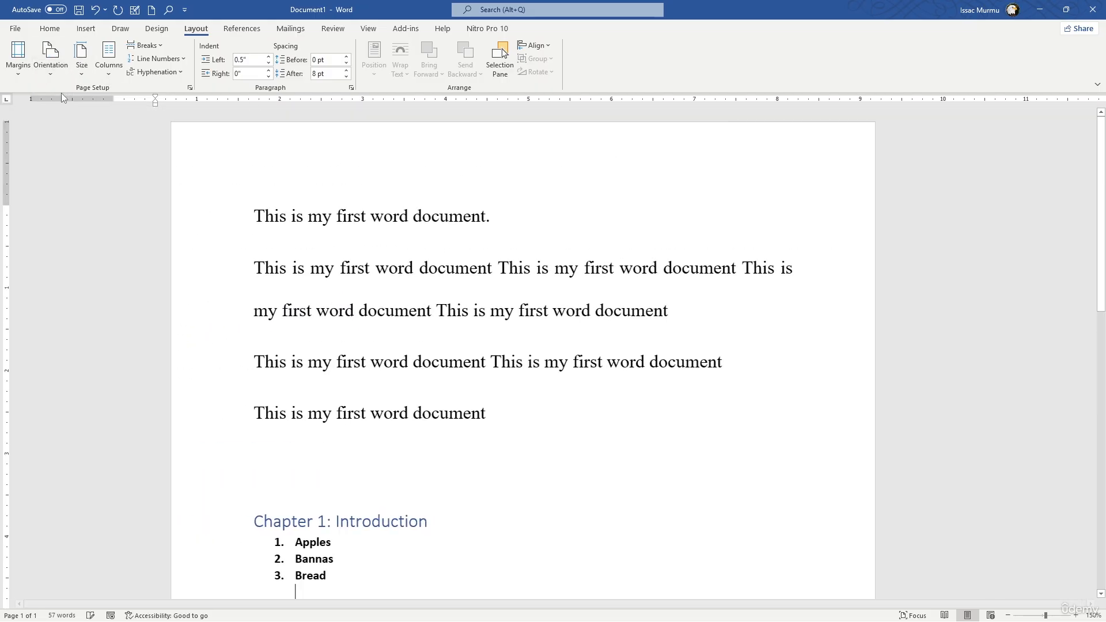
scroll(691, 266, down, 4)
scroll(691, 266, down, 5)
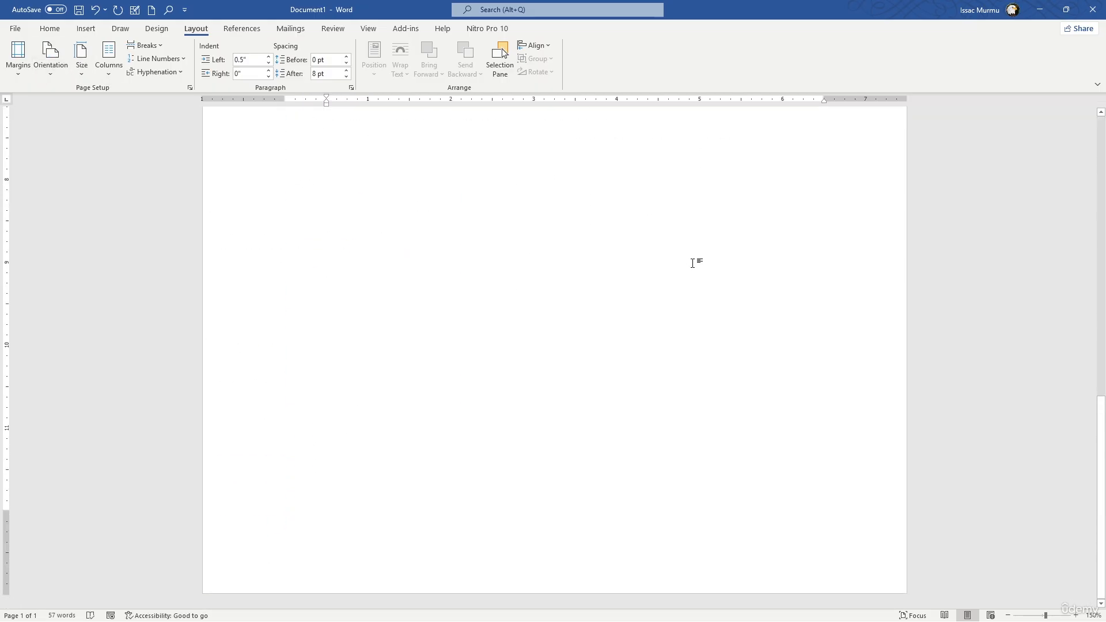
scroll(585, 207, up, 7)
scroll(582, 208, up, 4)
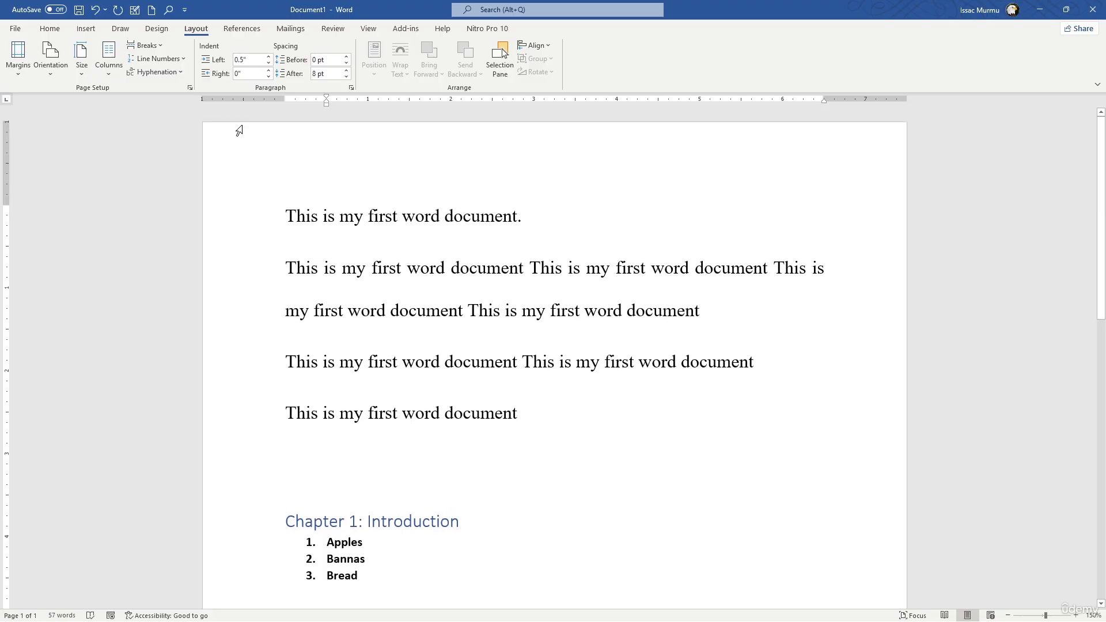
Step: Set the paper size to Letter and check the whole page at a smaller zoom
click(81, 58)
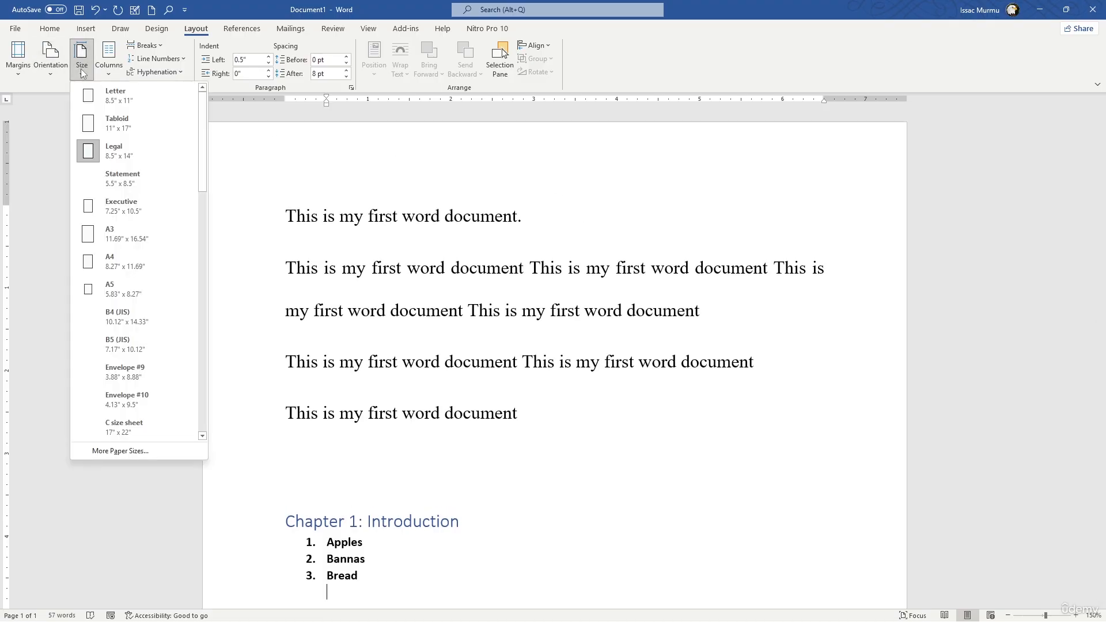
click(95, 102)
scroll(447, 222, down, 8)
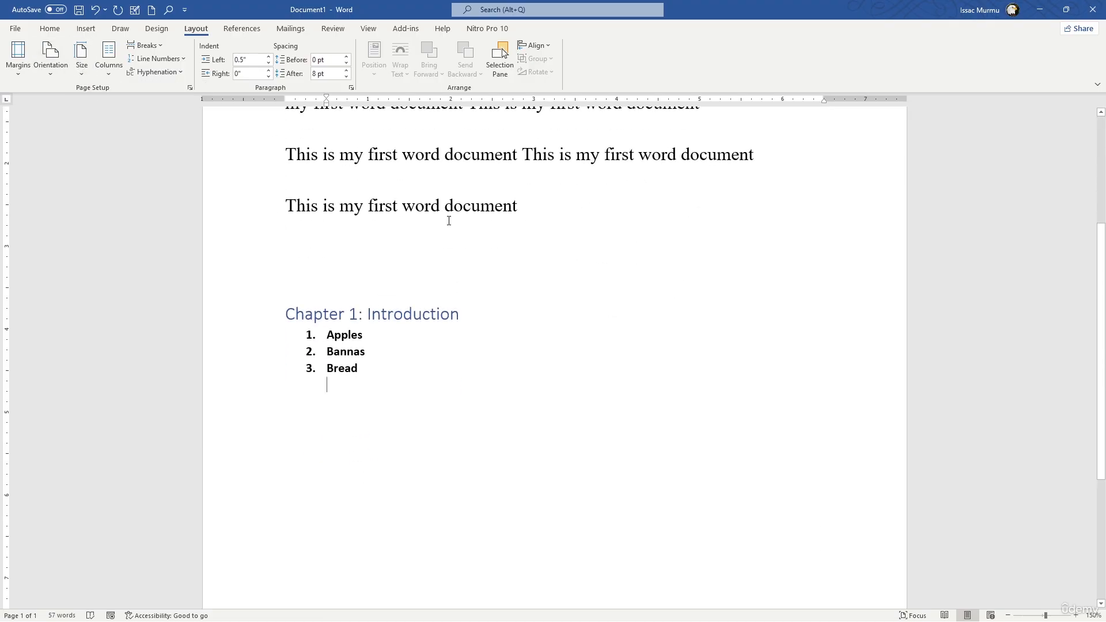
scroll(463, 219, down, 6)
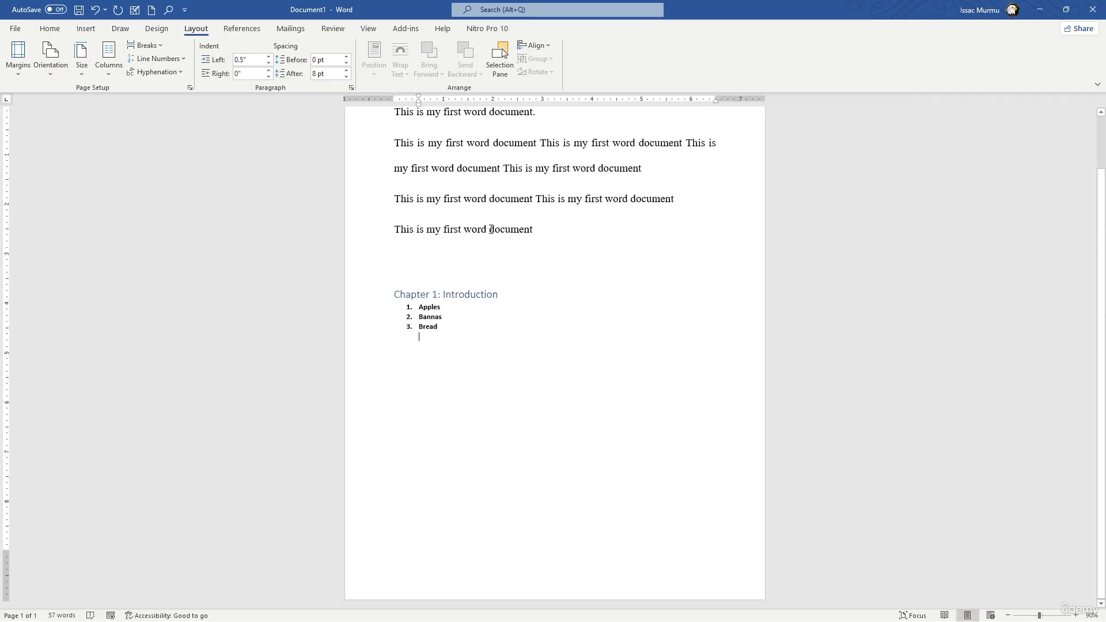
scroll(466, 395, up, 2)
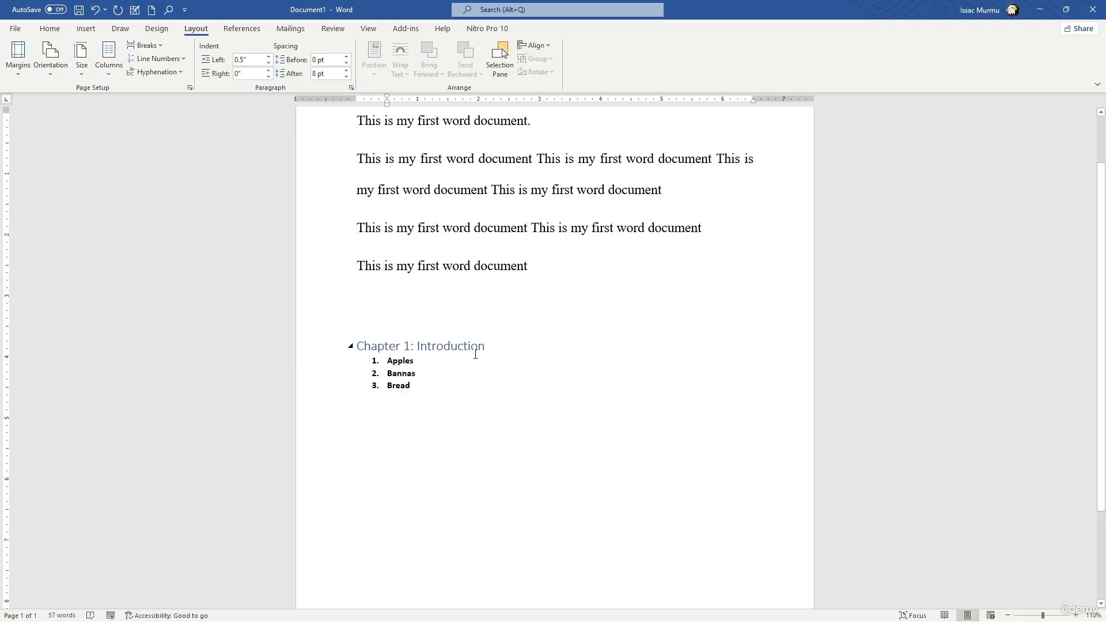
scroll(486, 248, up, 2)
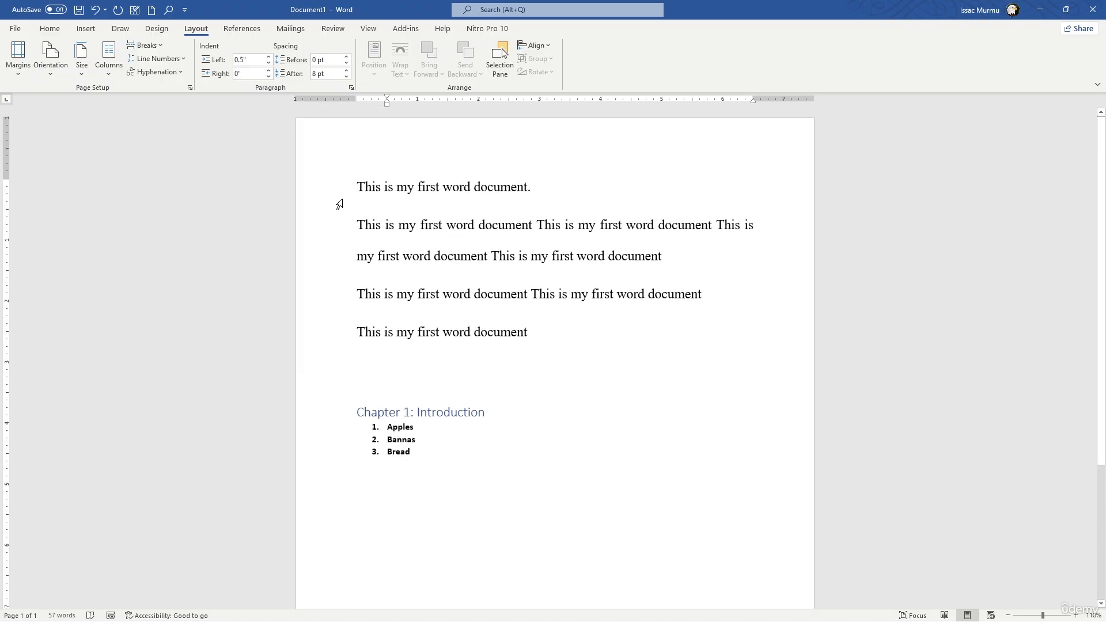
Step: Copy the entire document content and paste it seven times on the empty line below "Bread"
key(ctrl+a)
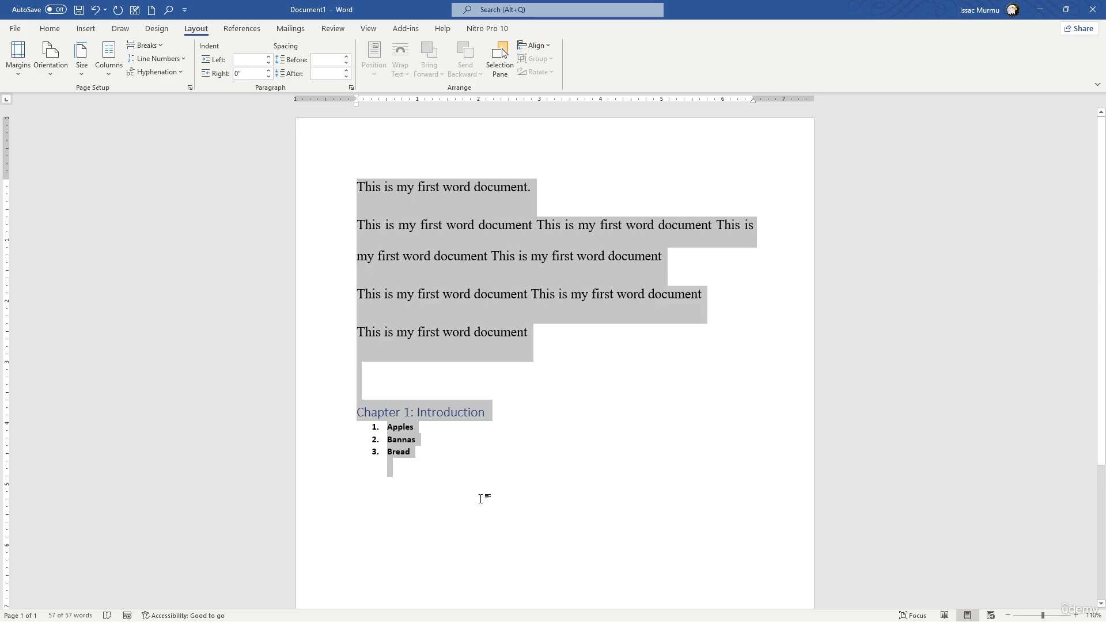
click(427, 465)
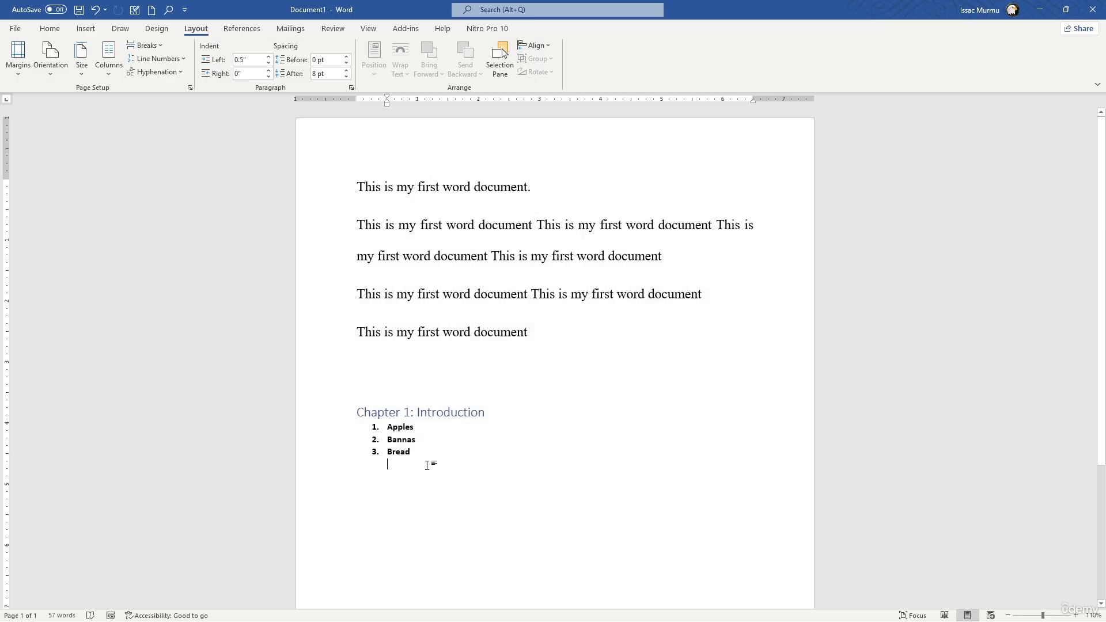
key(ctrl+v)
key(ctrl+v)
key(ctrl+v)
key(ctrl+v)
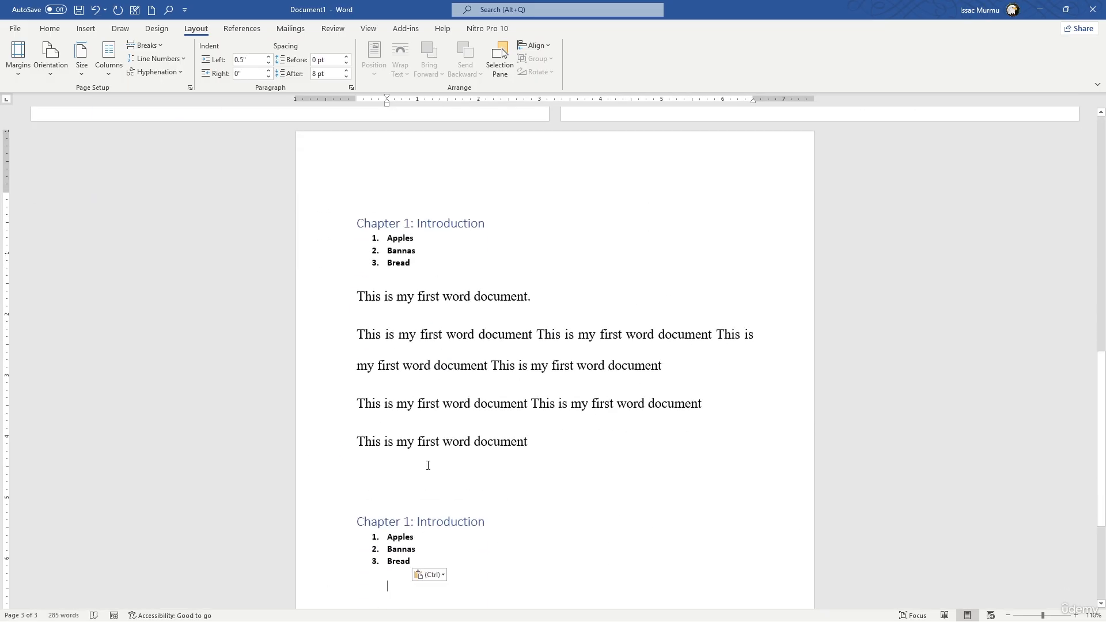
key(ctrl+v)
key(ctrl+v)
key(ctrl+v)
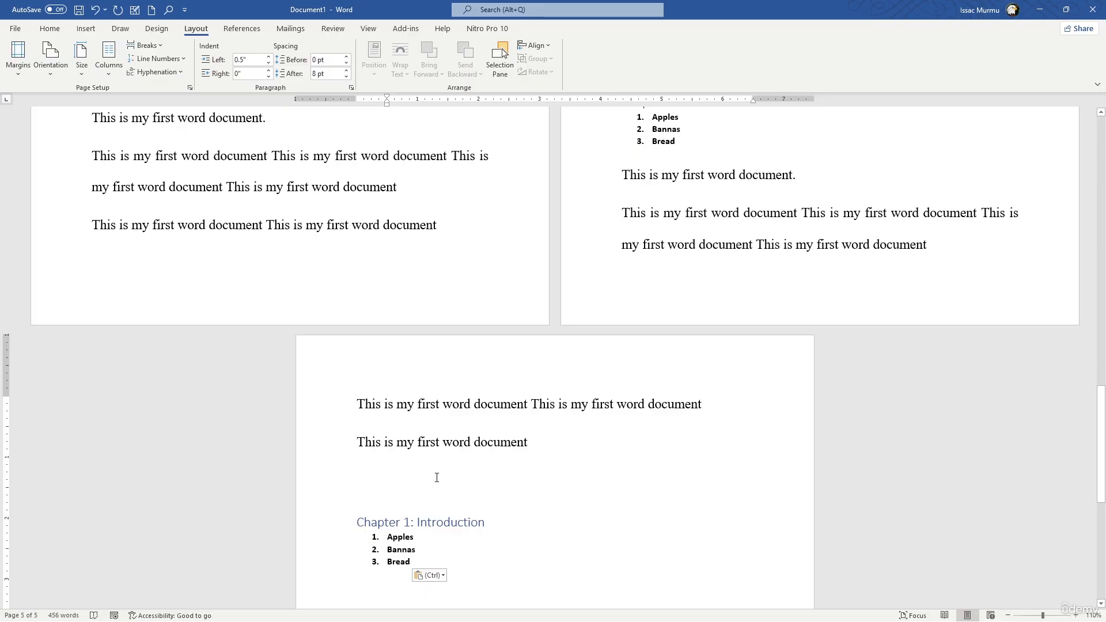
Step: Insert a page break on page 2 before the "This is my first word document" line above the first "Chapter 1: Introduction" heading
scroll(436, 459, up, 3)
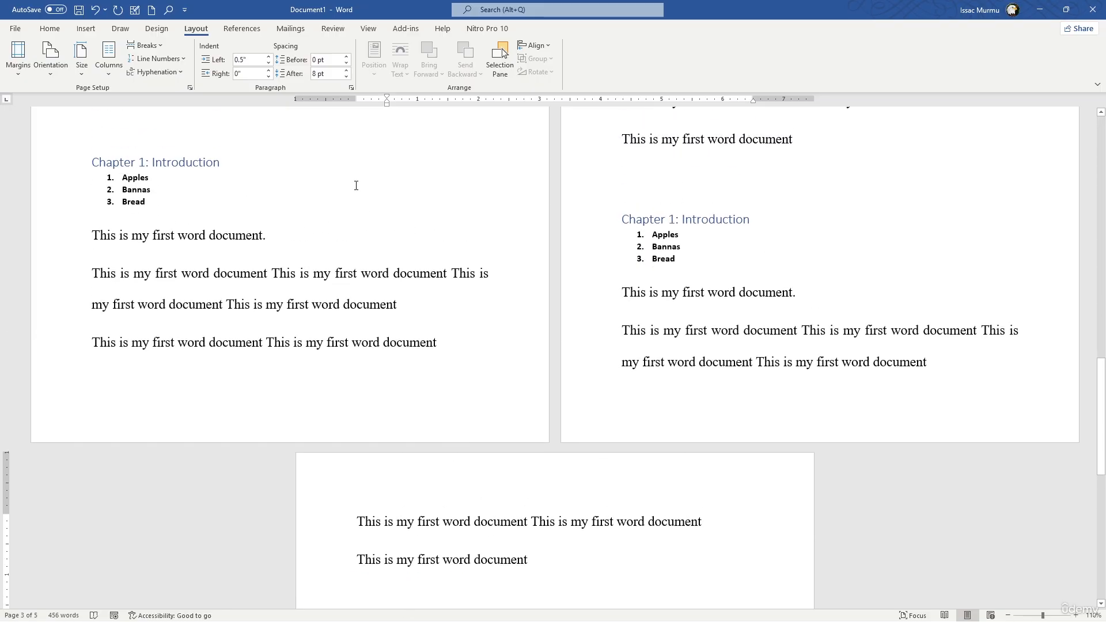
click(445, 317)
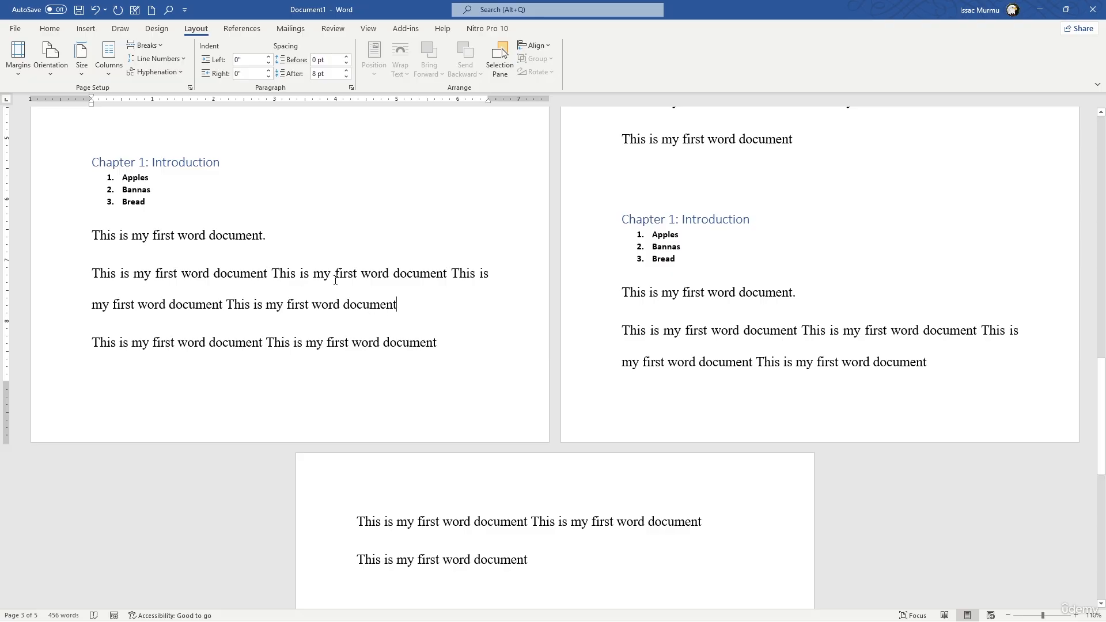
scroll(439, 288, up, 15)
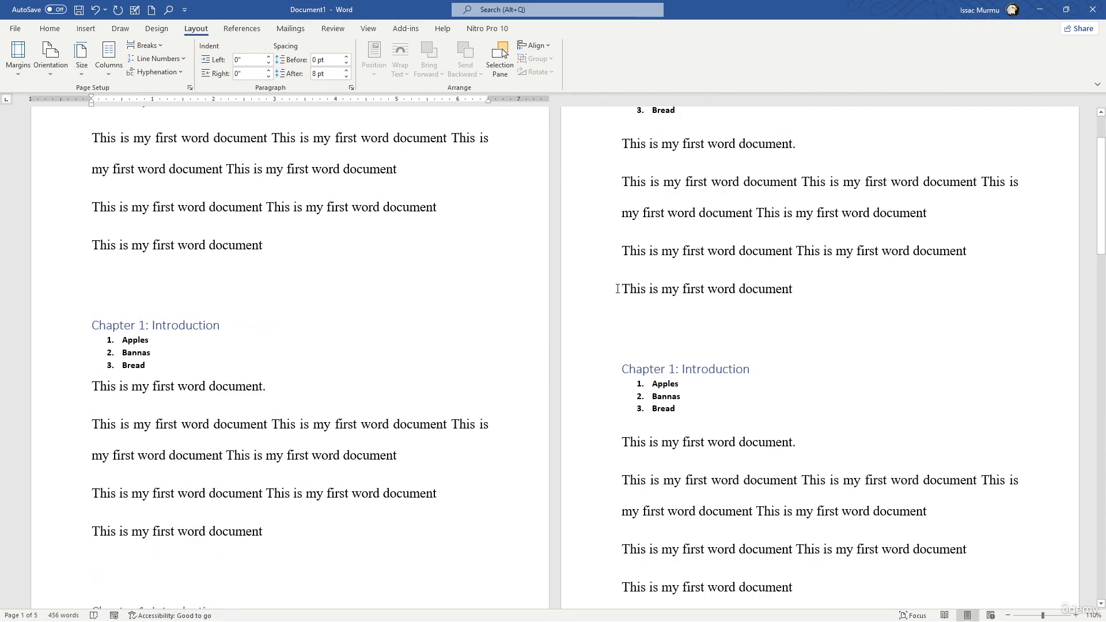
click(621, 288)
click(626, 288)
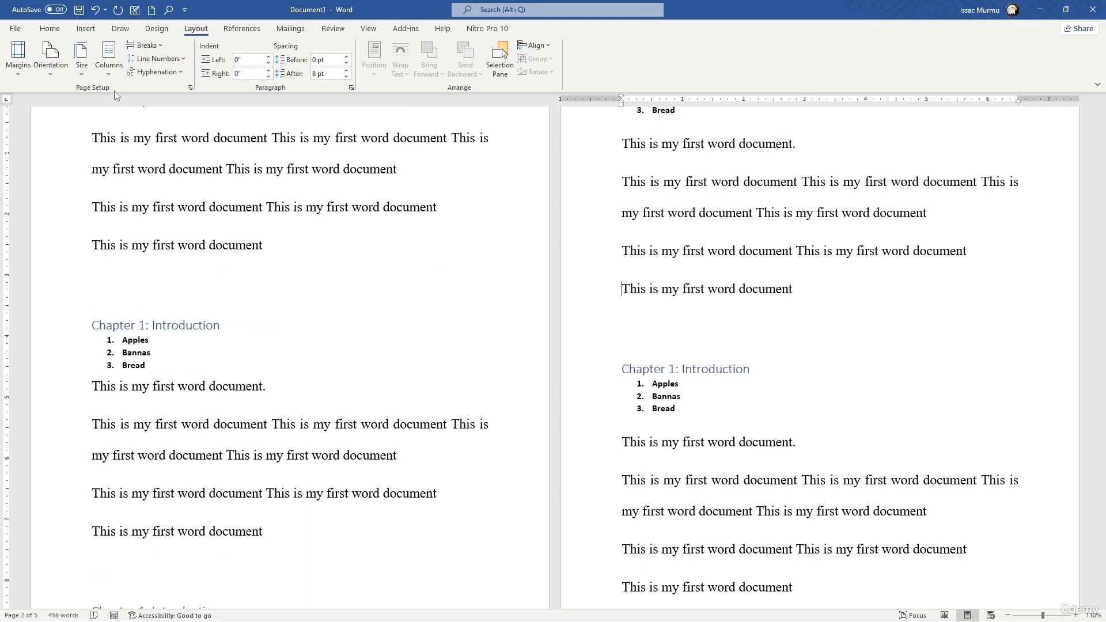
click(155, 47)
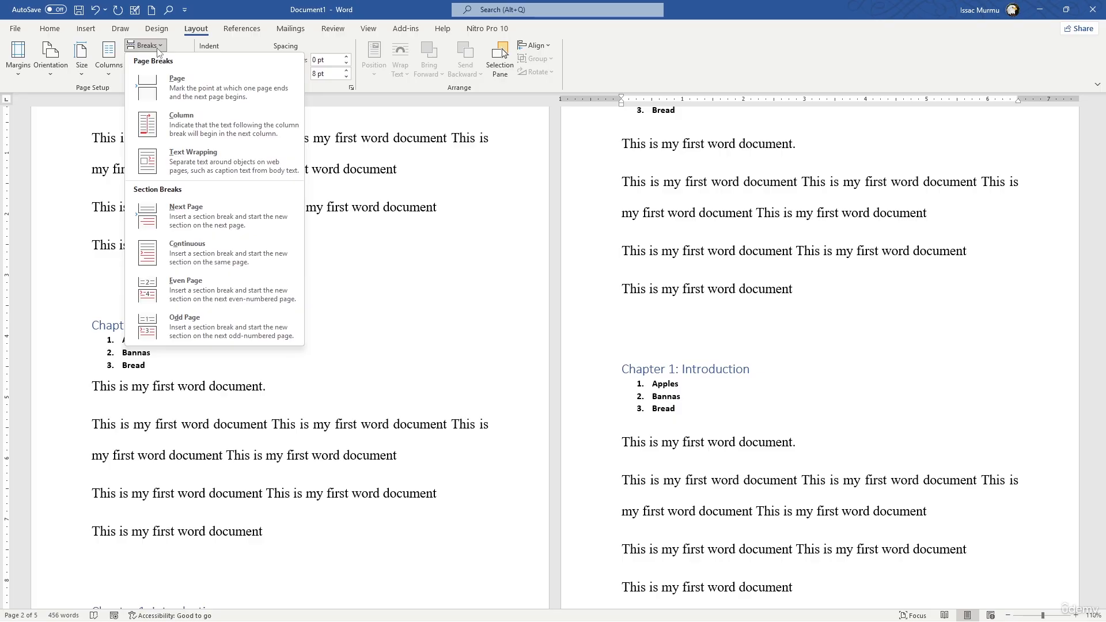
click(198, 94)
scroll(568, 270, down, 17)
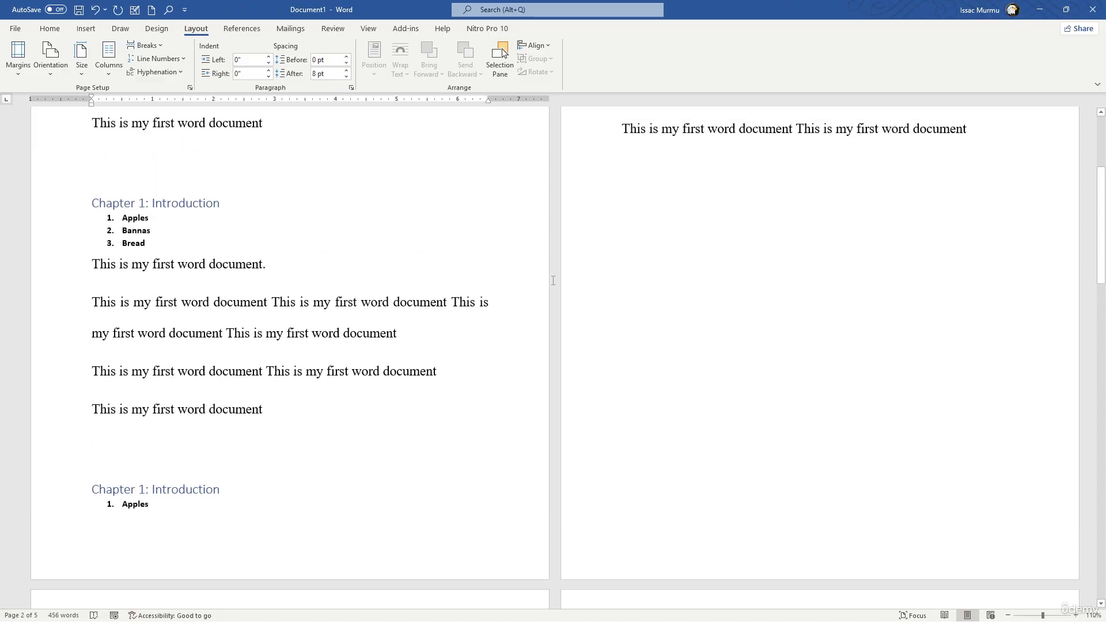
scroll(553, 281, up, 18)
scroll(662, 333, down, 10)
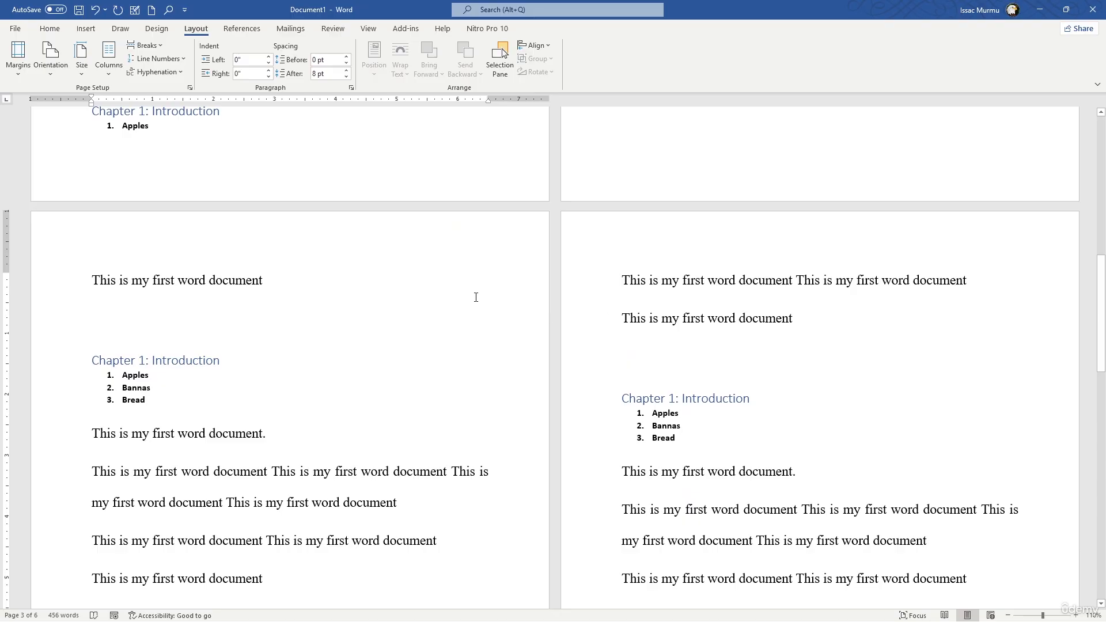
scroll(212, 291, up, 3)
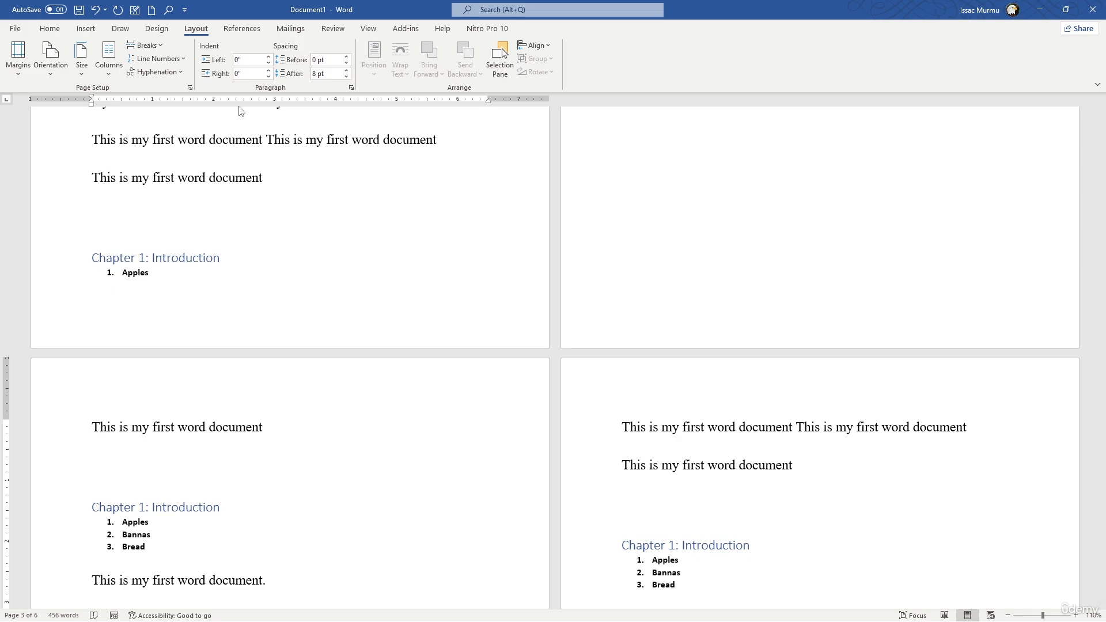
scroll(456, 264, down, 6)
Step: Add the page header "MY School secondary", return to the body text, and check the header on the following pages
scroll(456, 264, up, 4)
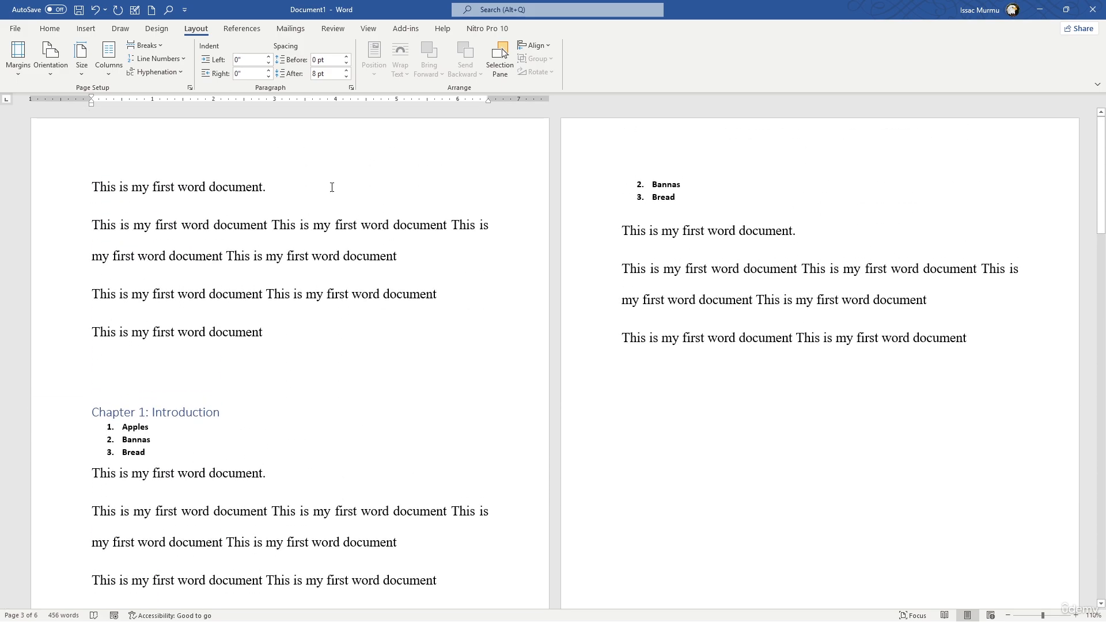
double_click(201, 163)
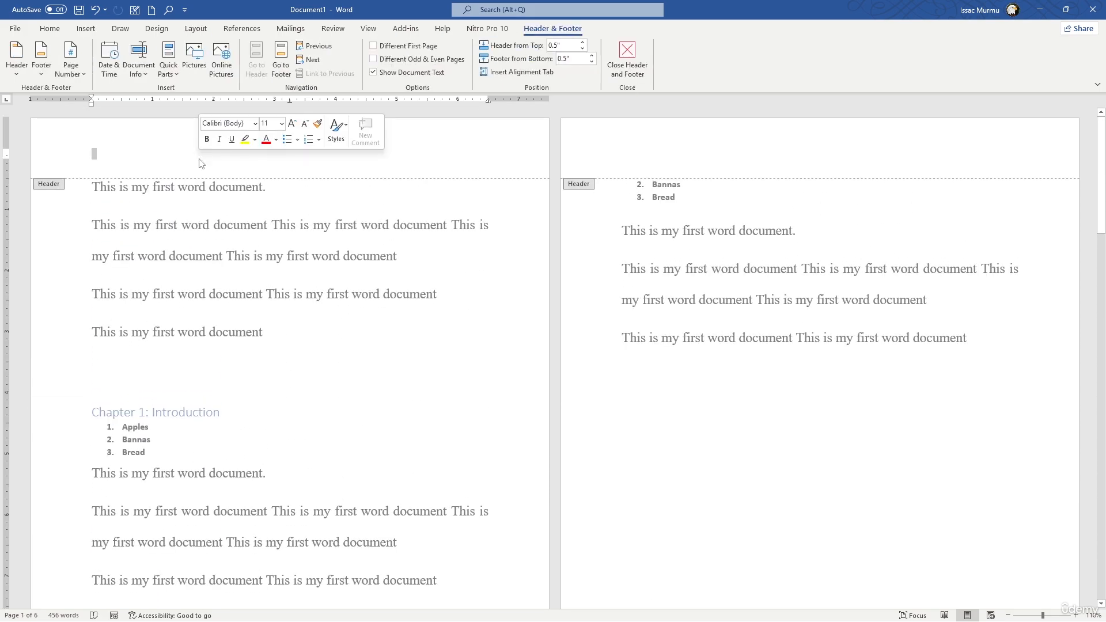
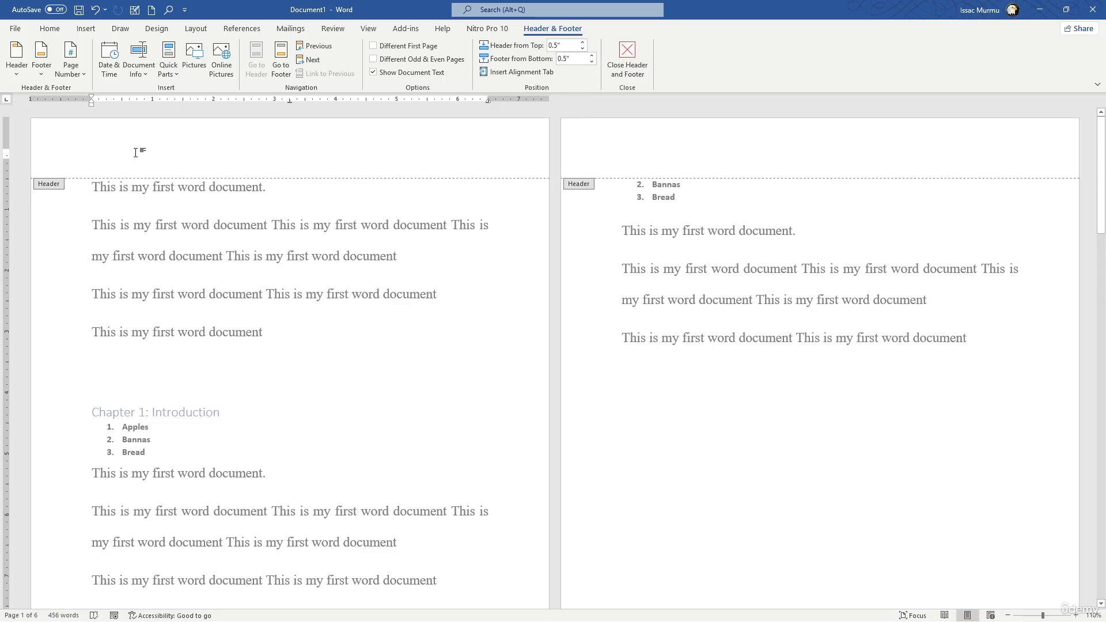
text(Mys)
key(BackSpace)
key(BackSpace)
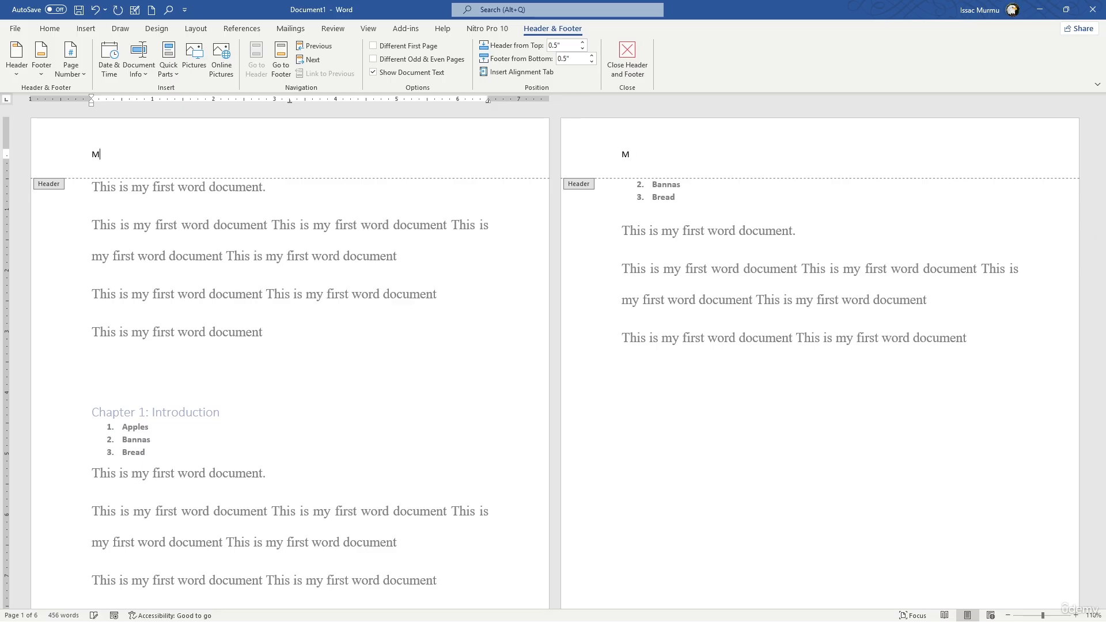
text(Y School secondary)
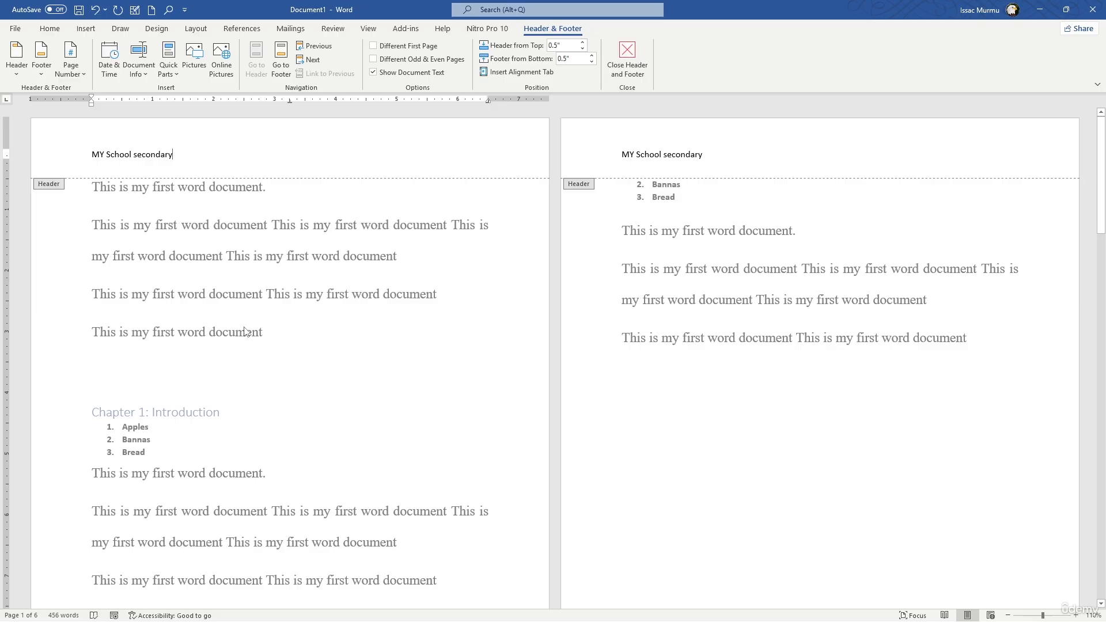
key(Escape)
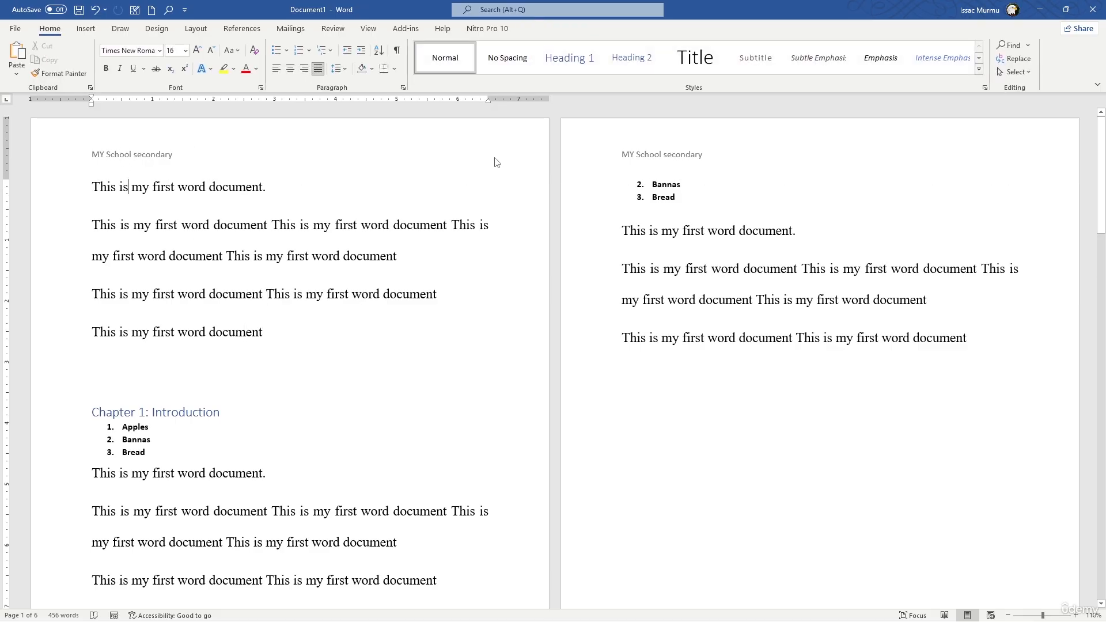
scroll(638, 163, down, 10)
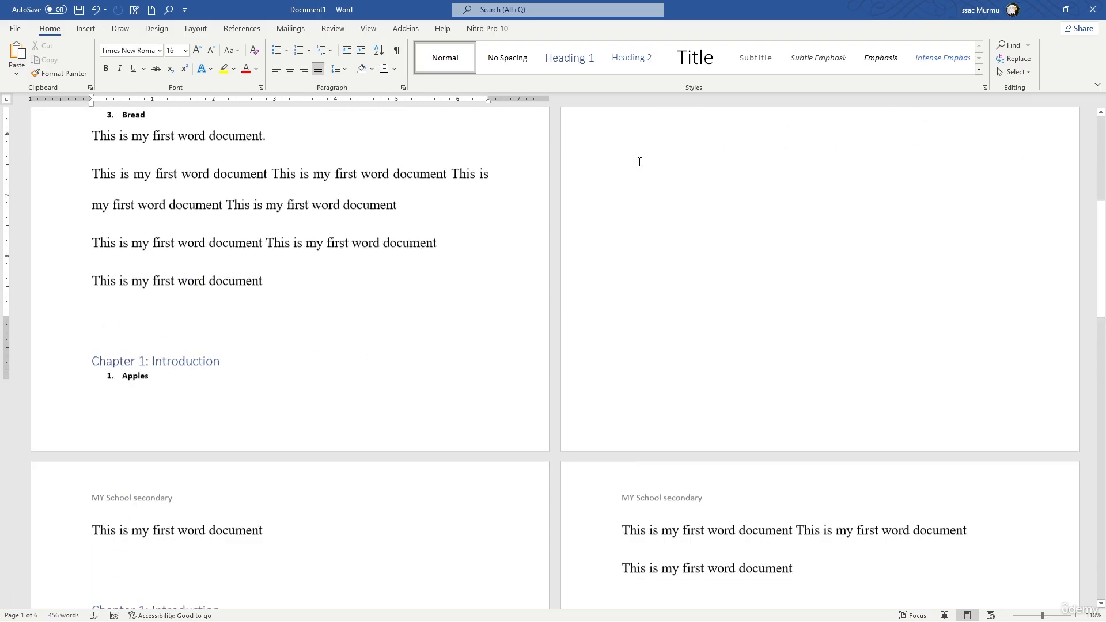
scroll(395, 163, down, 10)
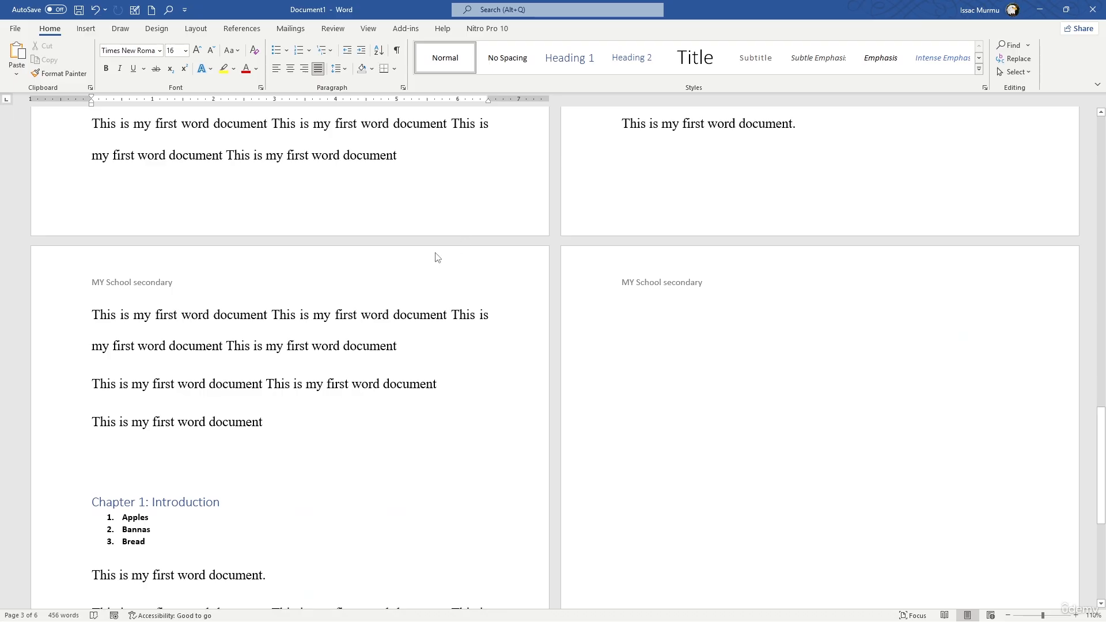
Step: Add Plain Number 2 page numbers at the bottom of the pages and return to the body text
scroll(436, 253, down, 15)
scroll(440, 229, up, 5)
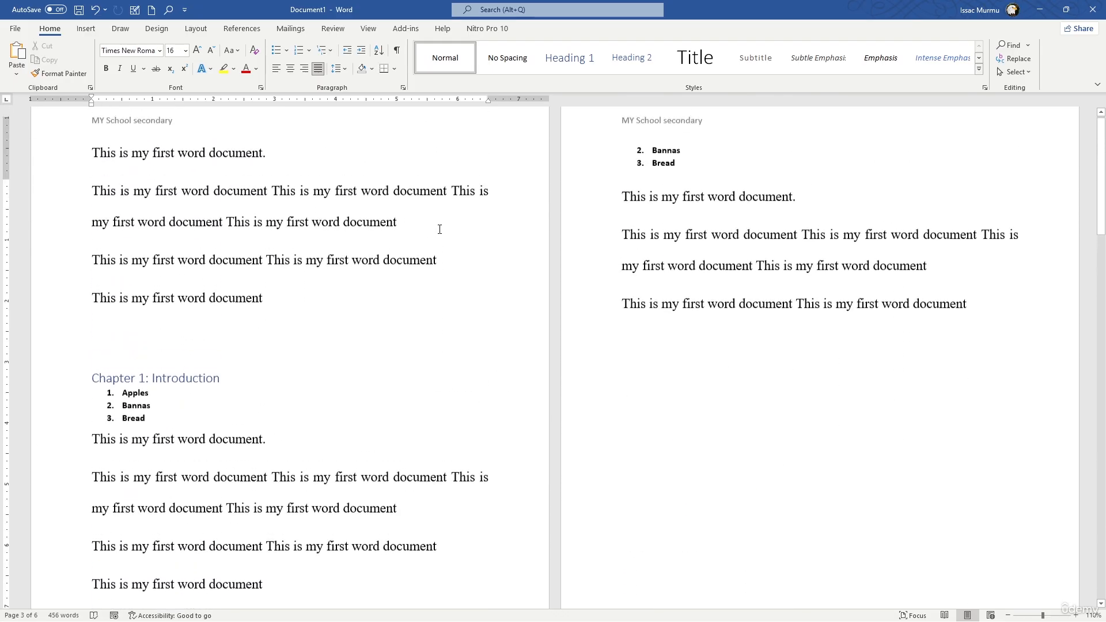
double_click(259, 167)
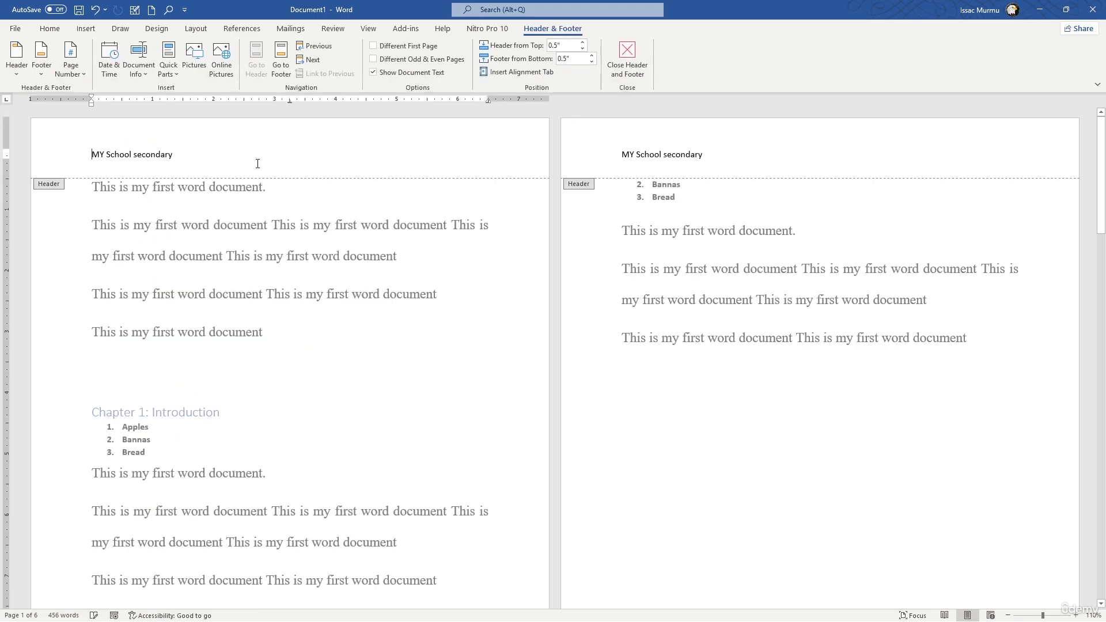
click(78, 69)
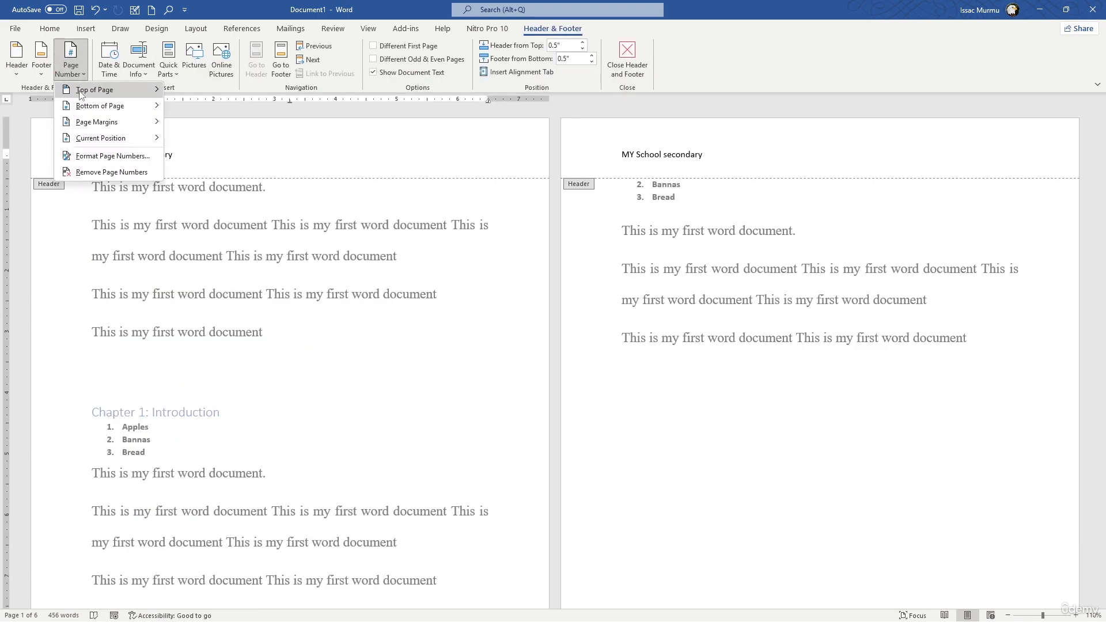
mouse_move(82, 95)
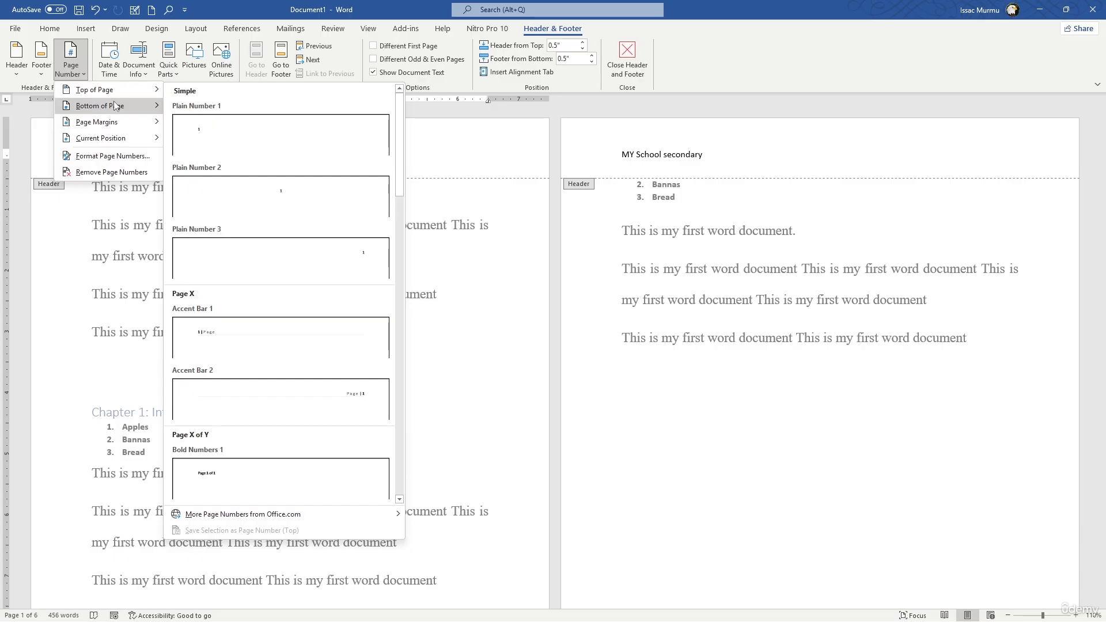
mouse_move(117, 107)
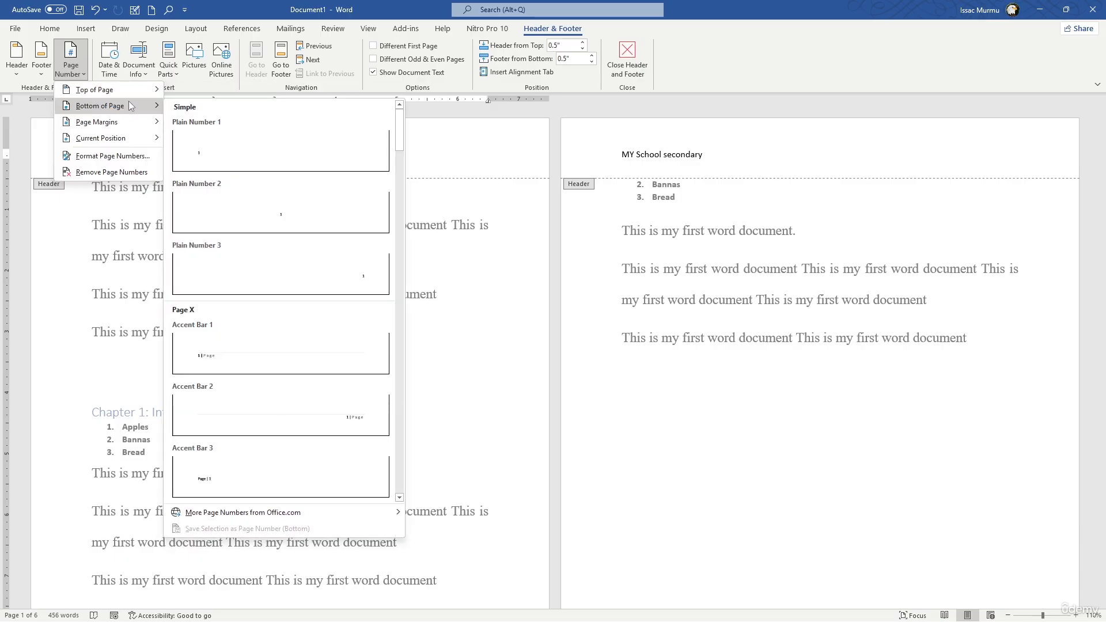
click(300, 215)
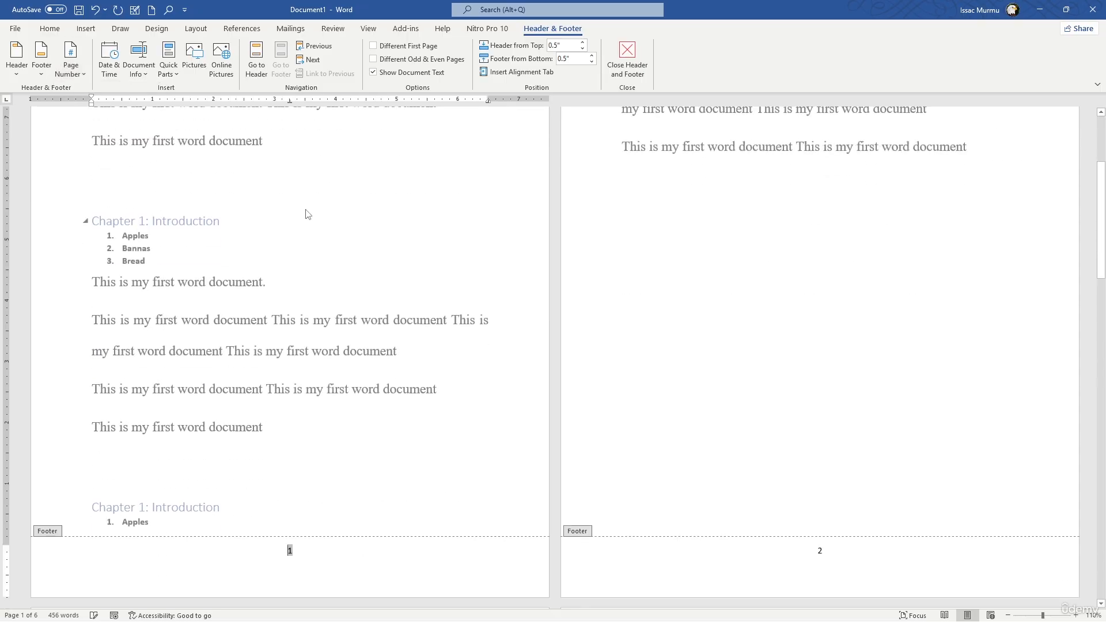
scroll(504, 227, down, 3)
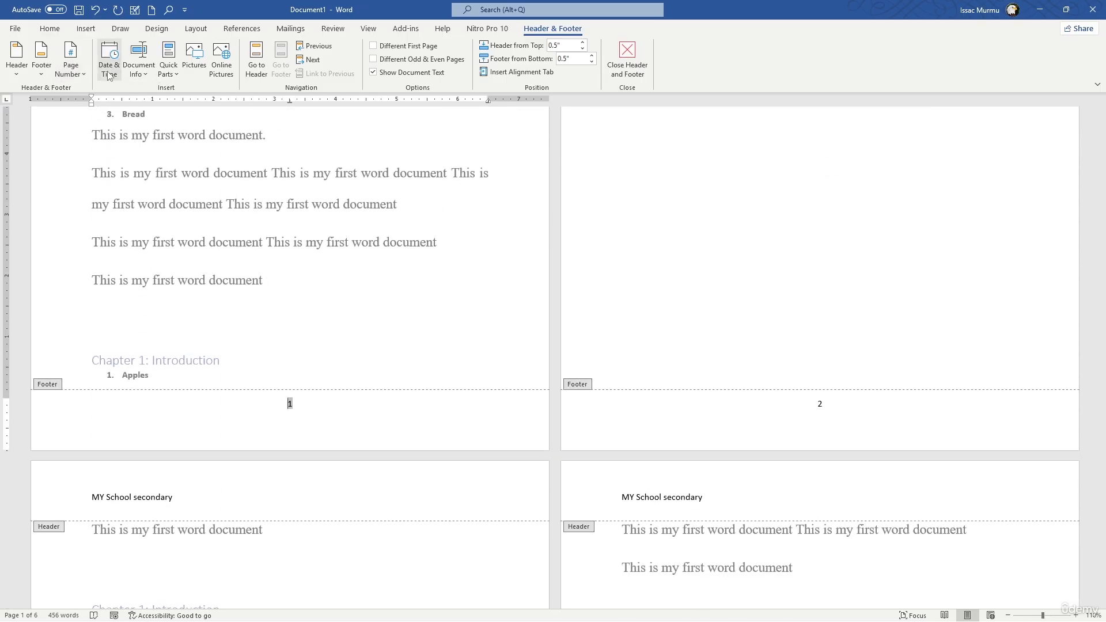
click(644, 69)
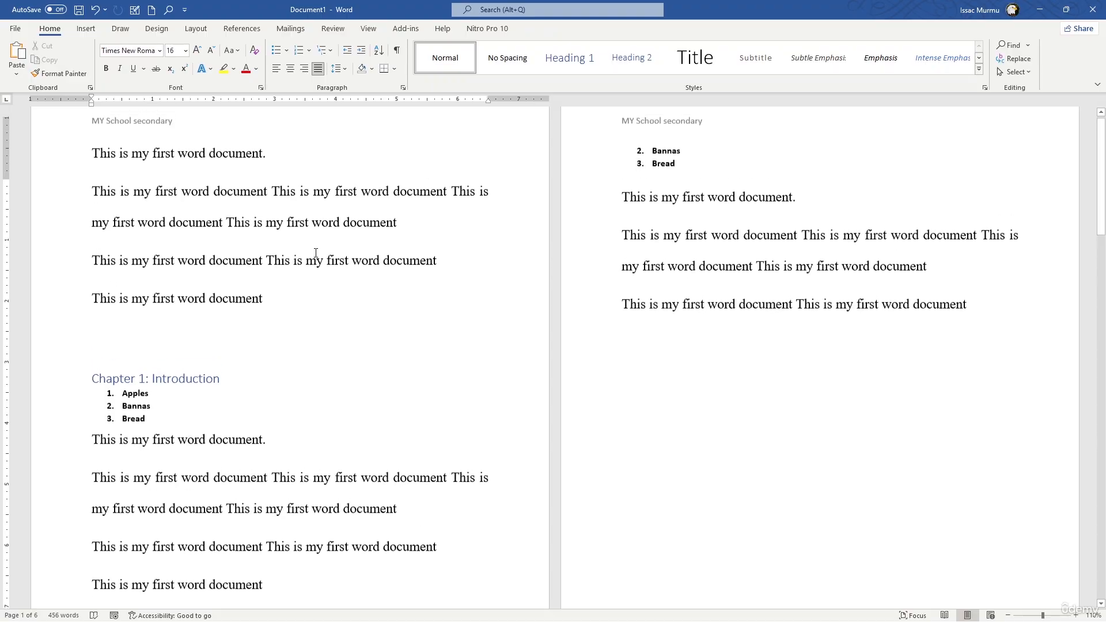
Step: Check the page numbers at the foot of each page throughout the document
scroll(299, 271, down, 9)
scroll(423, 261, up, 9)
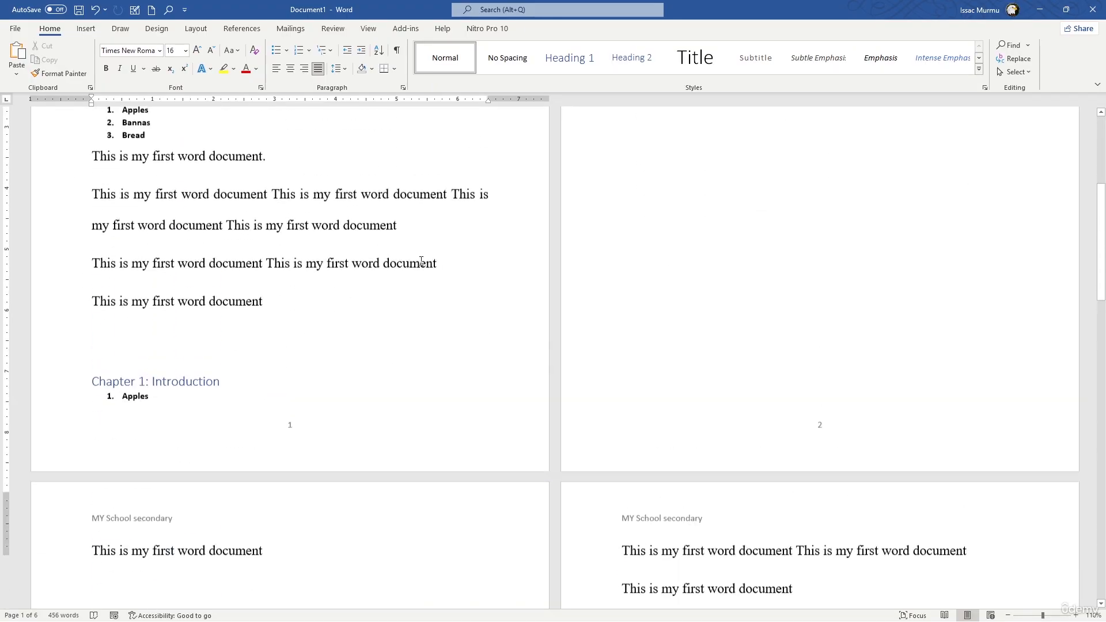
scroll(679, 156, down, 20)
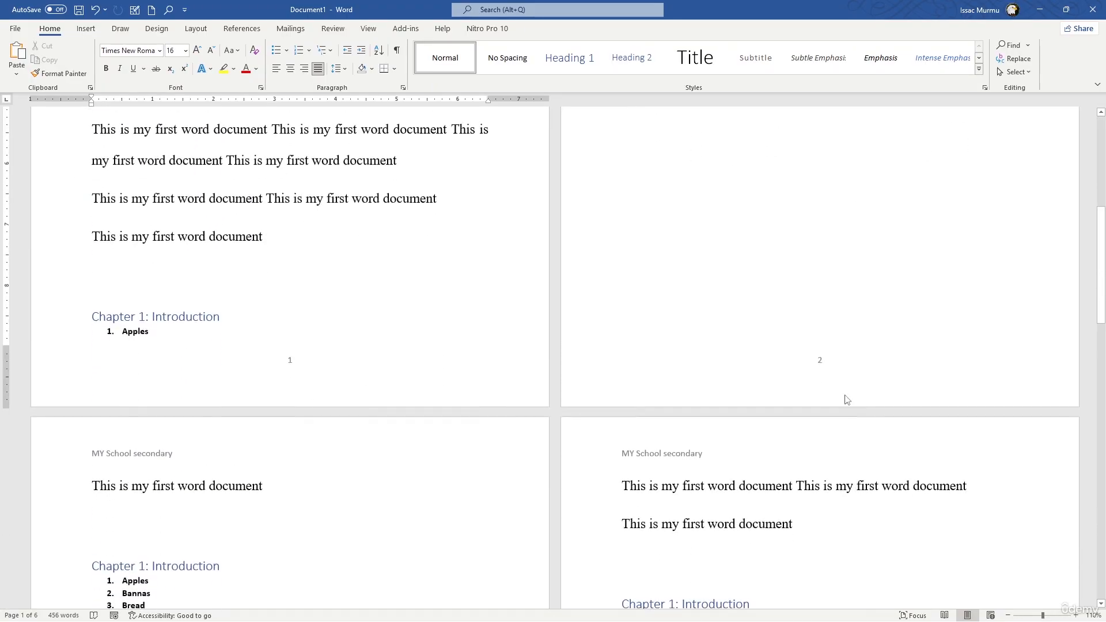
scroll(804, 356, down, 4)
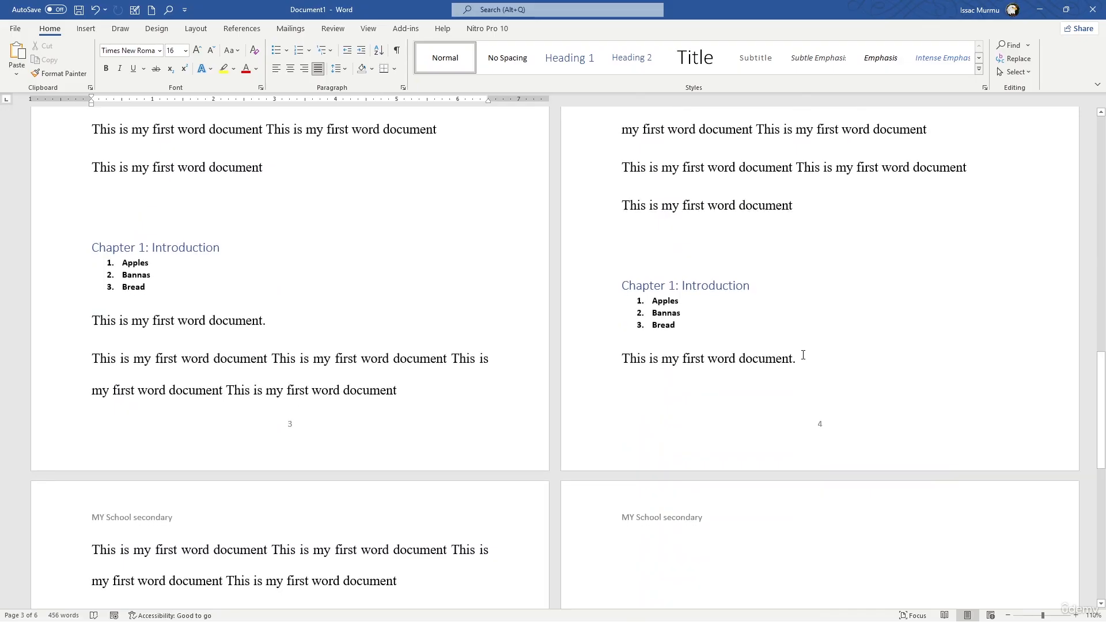
scroll(802, 356, down, 5)
scroll(801, 356, up, 6)
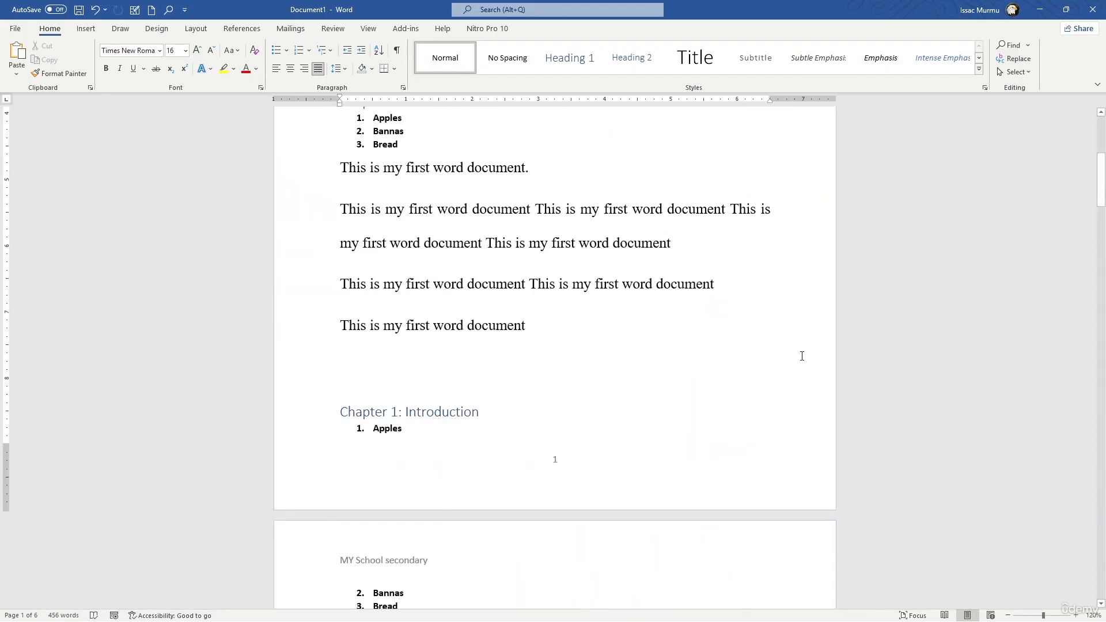
scroll(802, 356, down, 15)
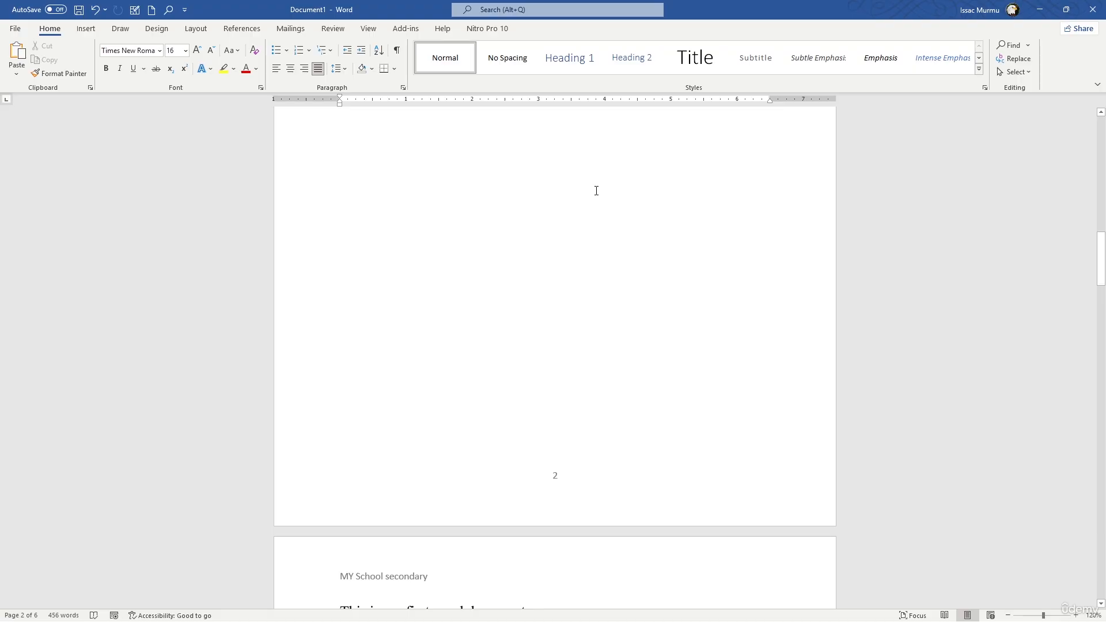
scroll(519, 196, up, 8)
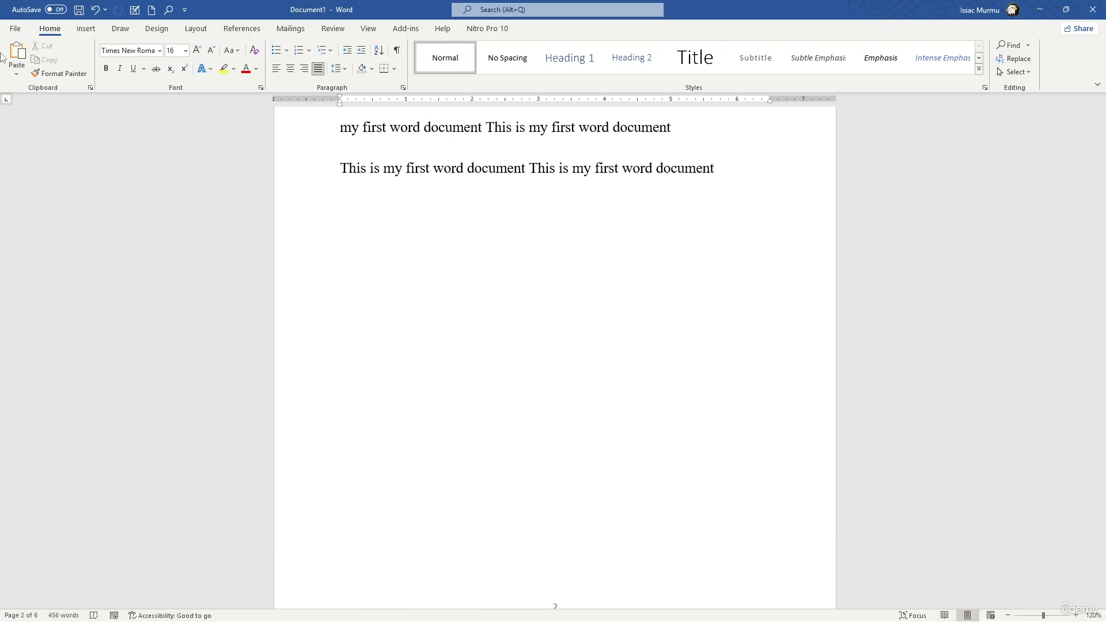
Step: Create a new blank document and enter "My Favorite Hobby" on its first line
click(15, 28)
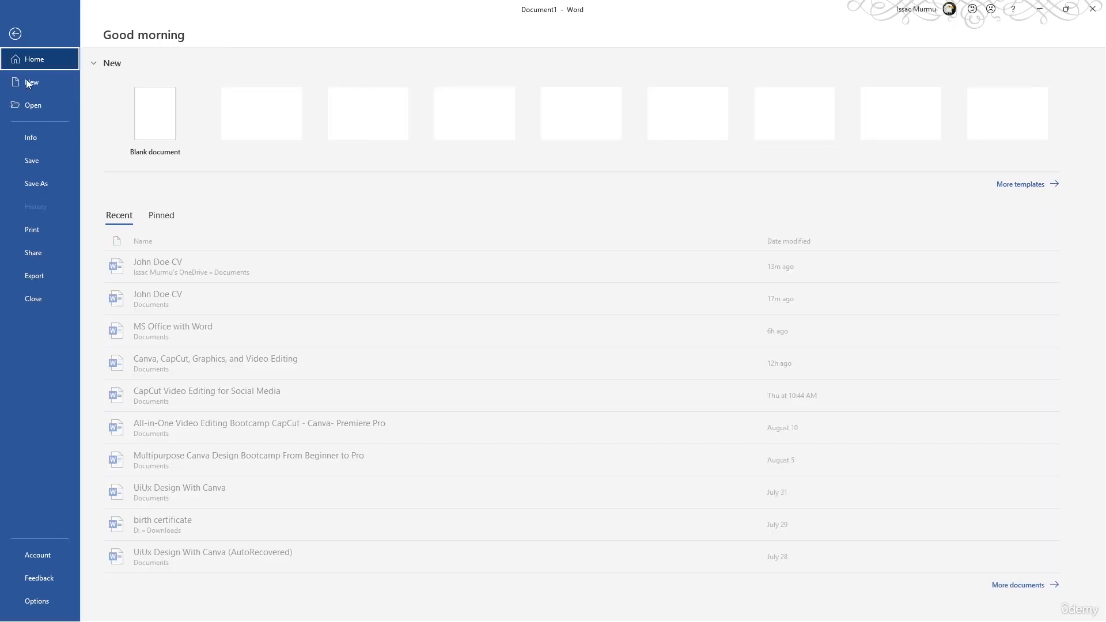
click(151, 130)
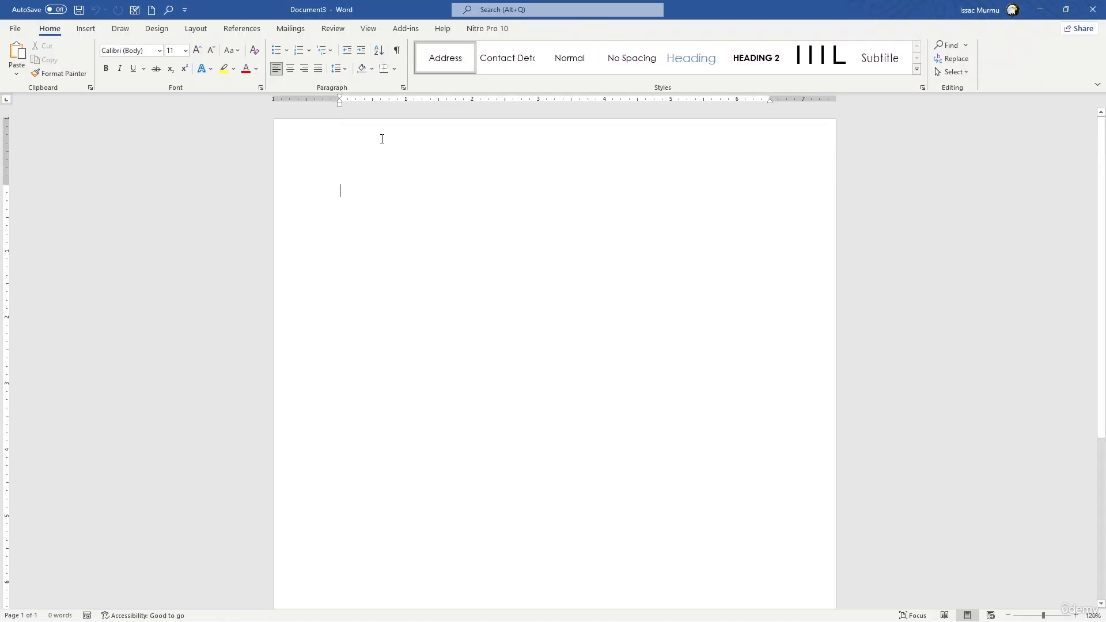
text(M)
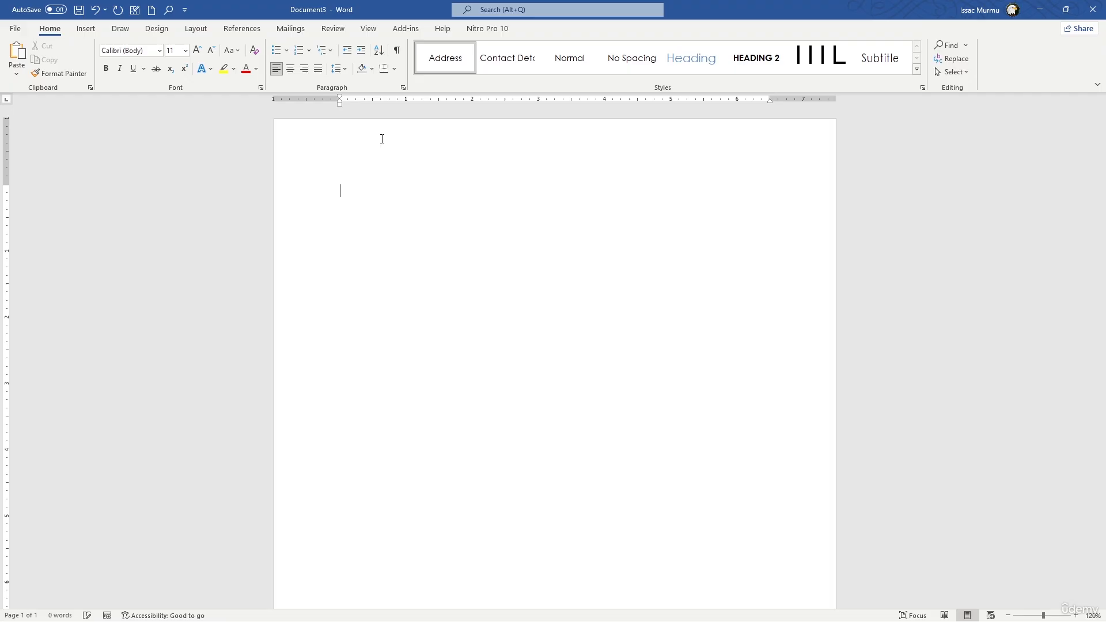
text(y Fav)
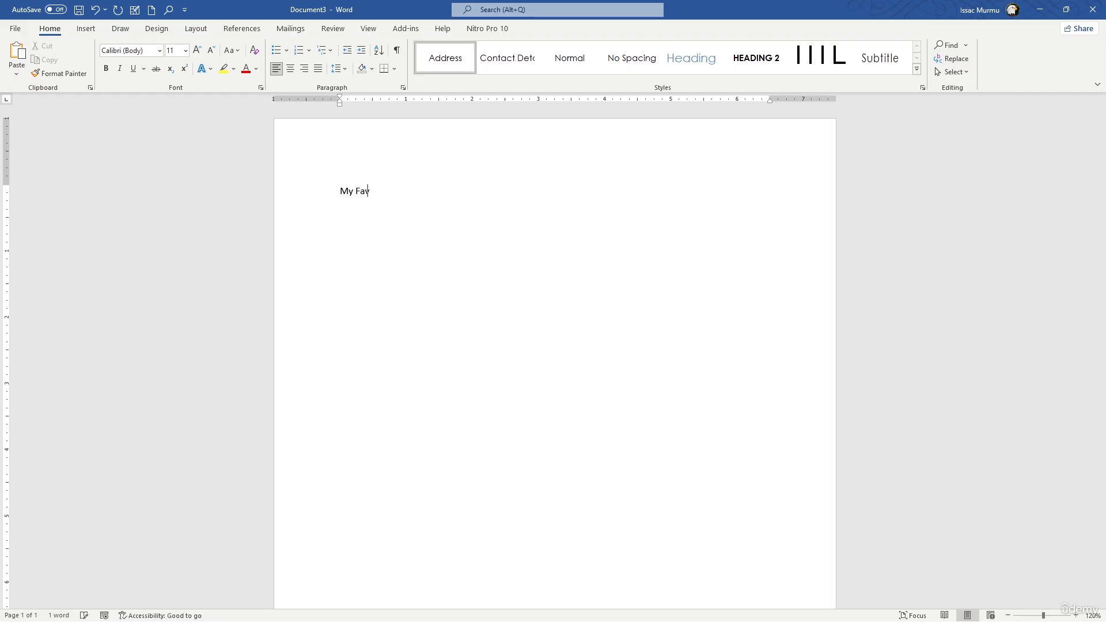
text(orite Hobby)
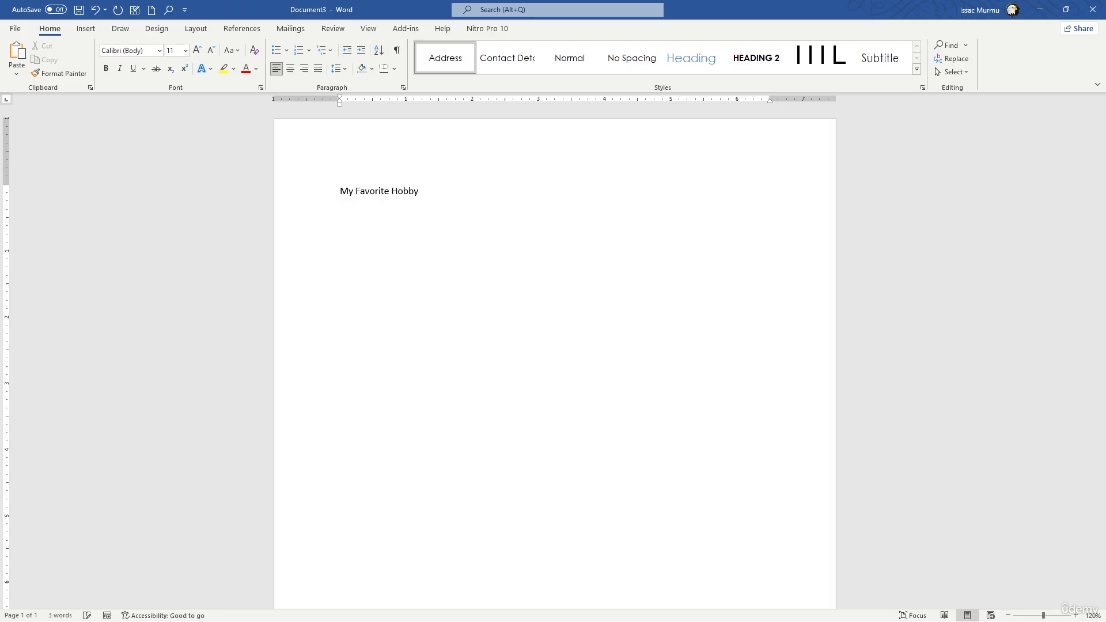
Step: Center the "My Favorite Hobby" line and apply the Title style to it
drag(451, 190, 341, 194)
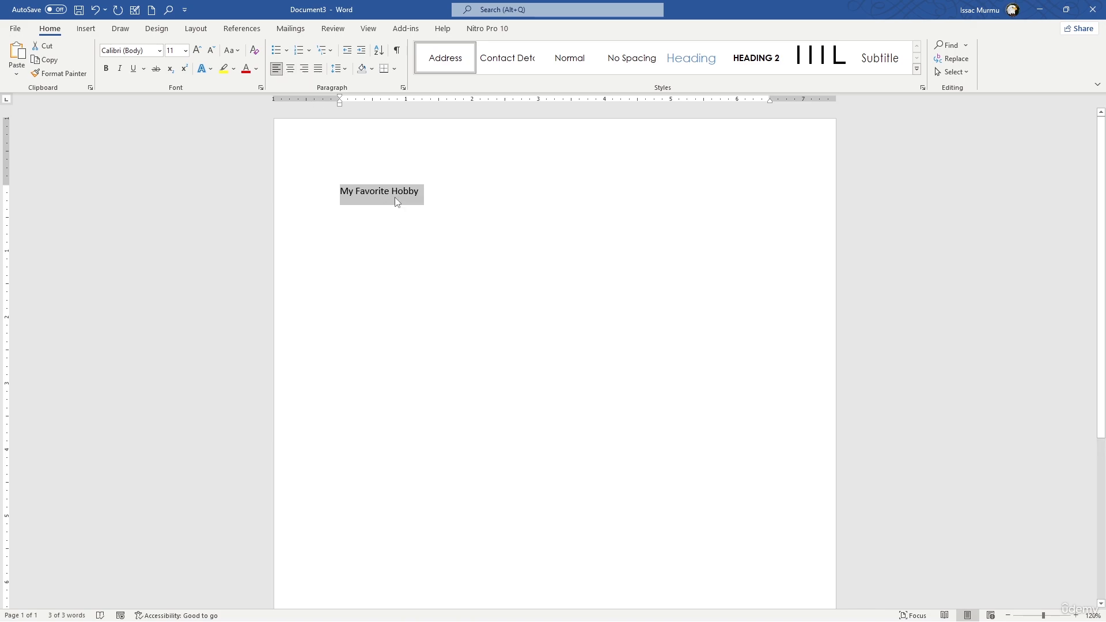
click(290, 69)
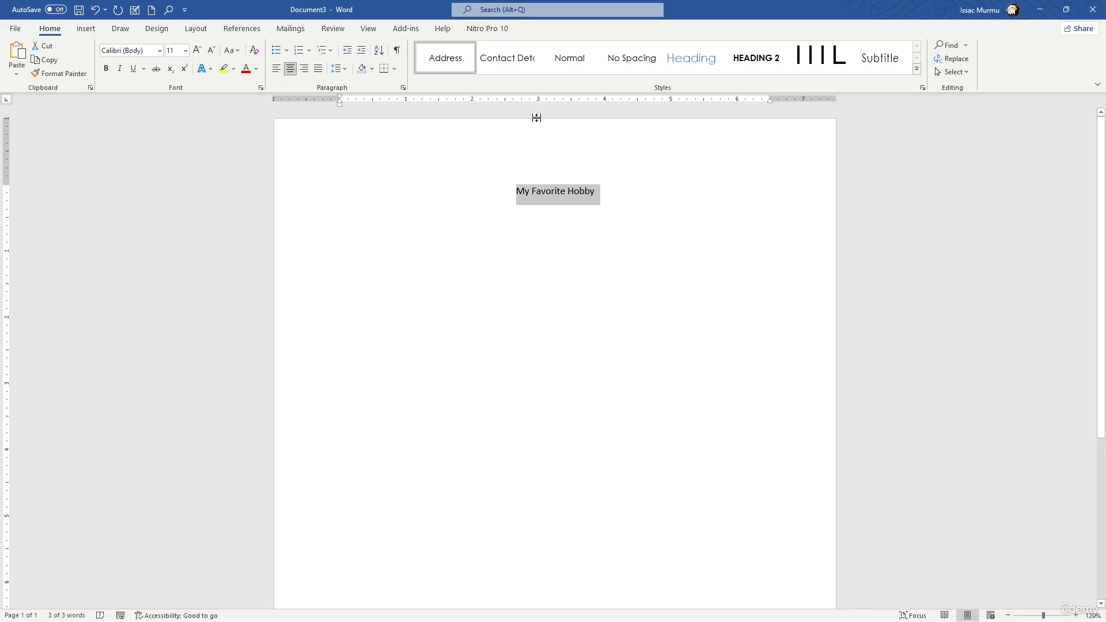
click(694, 68)
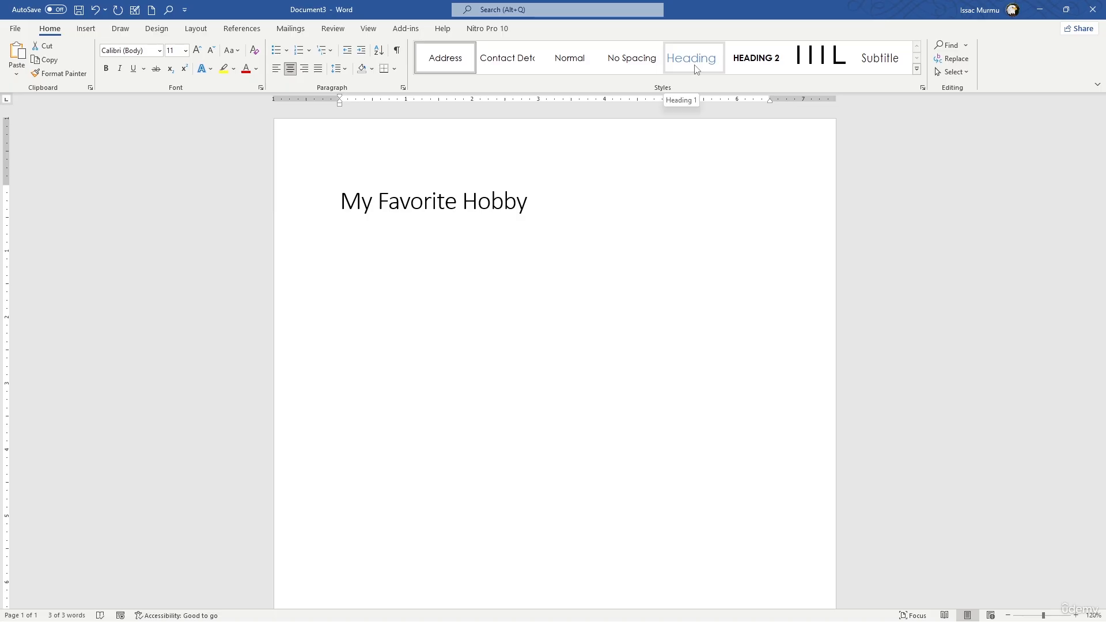
click(694, 66)
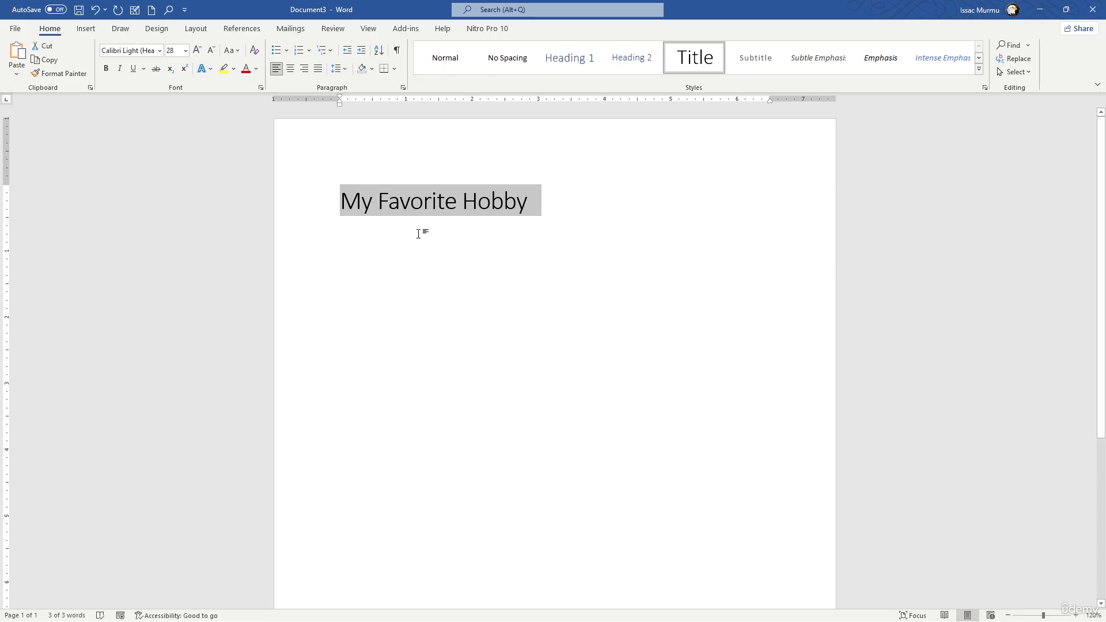
Step: Add a new line below the title with the placeholder text "My hobby.......................... kjljljt"
click(576, 196)
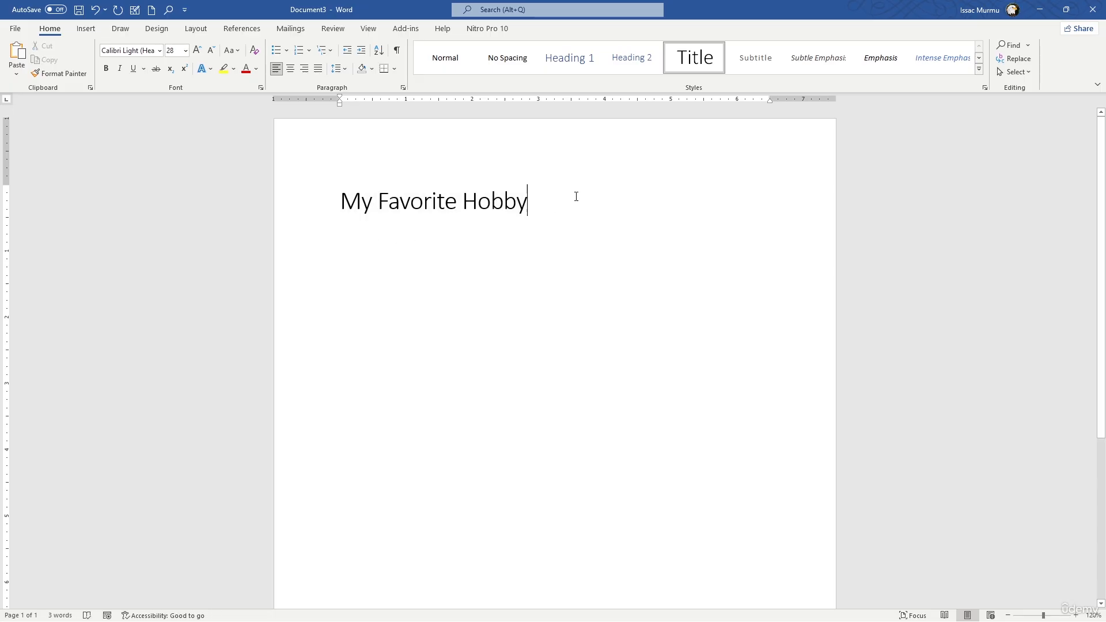
key(Return)
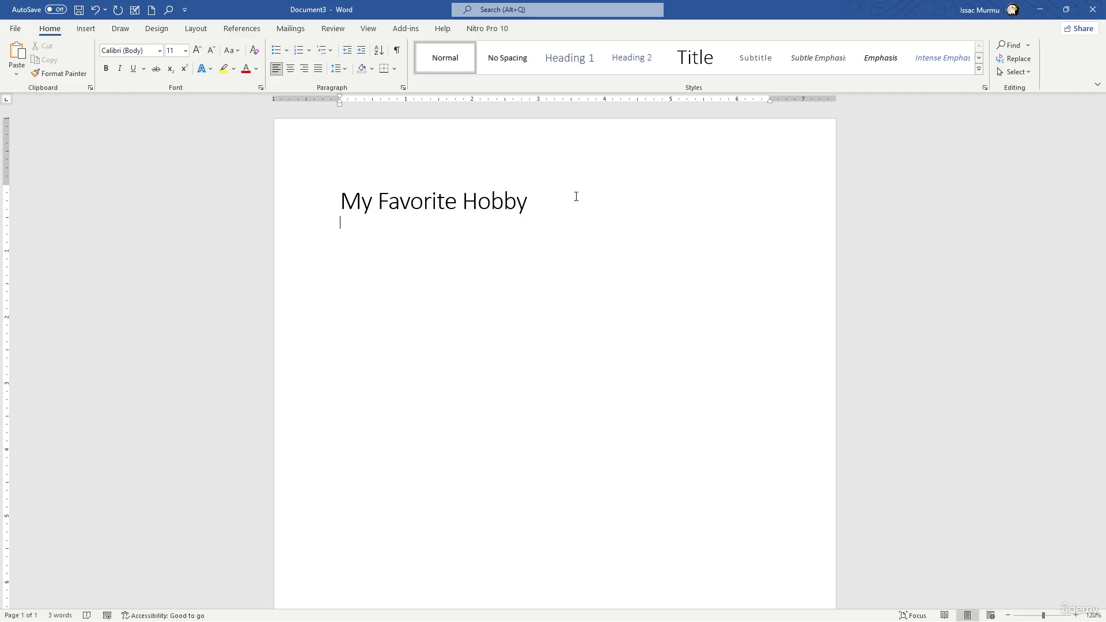
text(My hobby.......................... kjljljt)
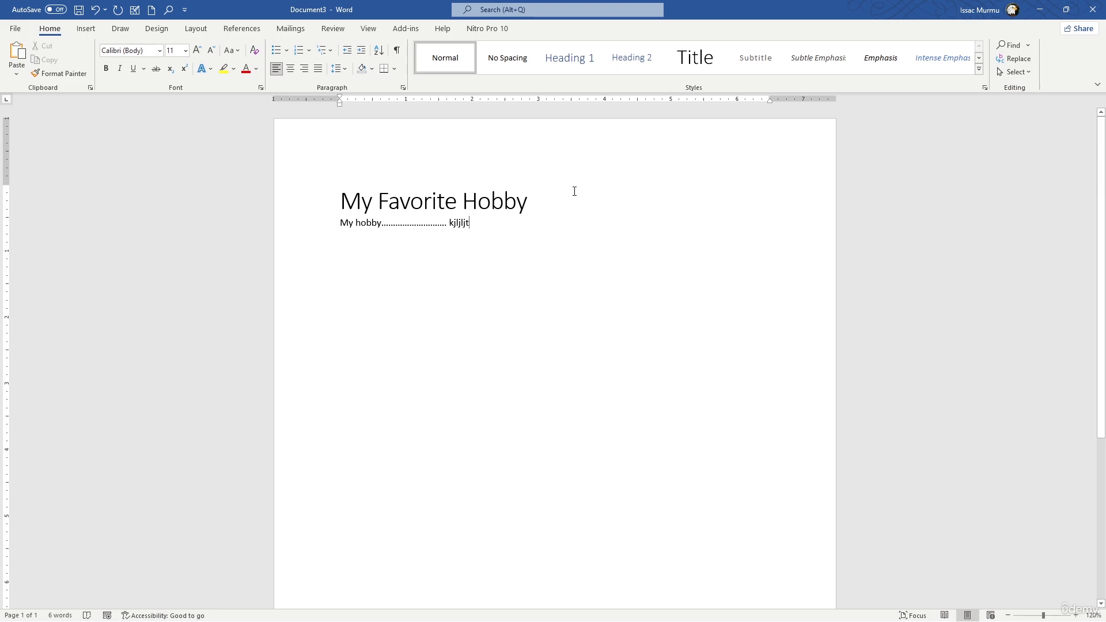
Step: Set the "My hobby" line to font size 12 with 1.5 line spacing
triple_click(484, 224)
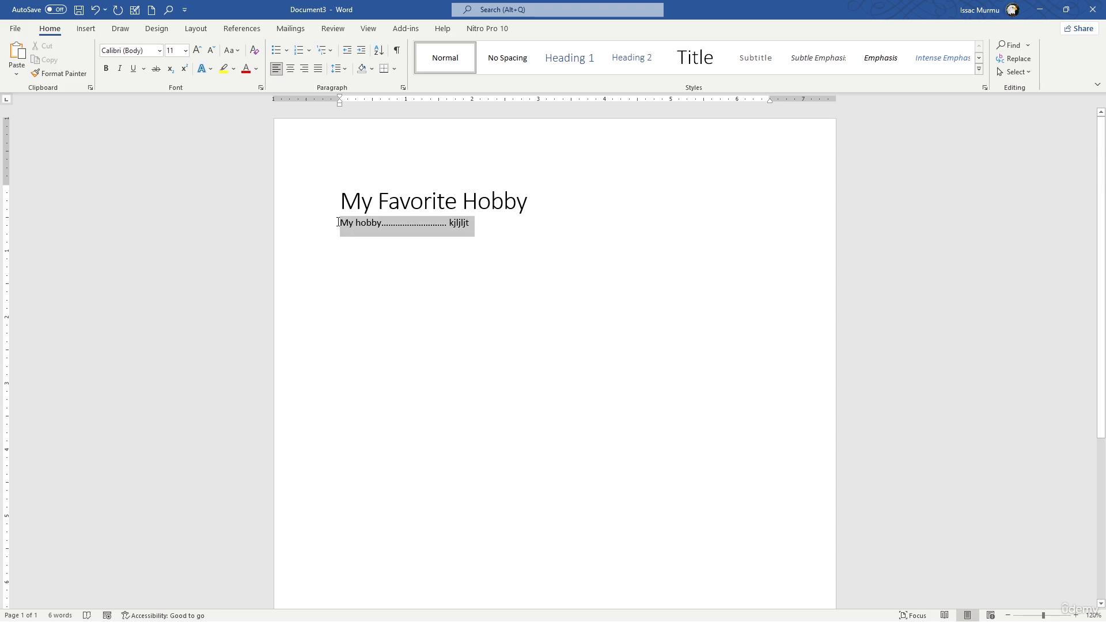
click(159, 51)
click(159, 51)
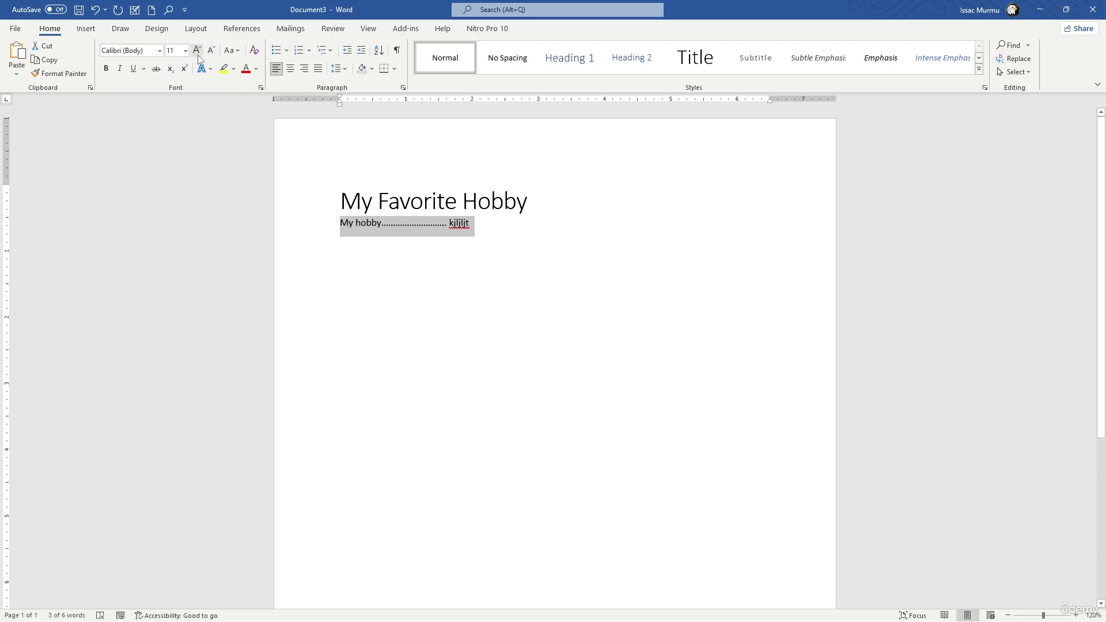
click(185, 50)
click(175, 118)
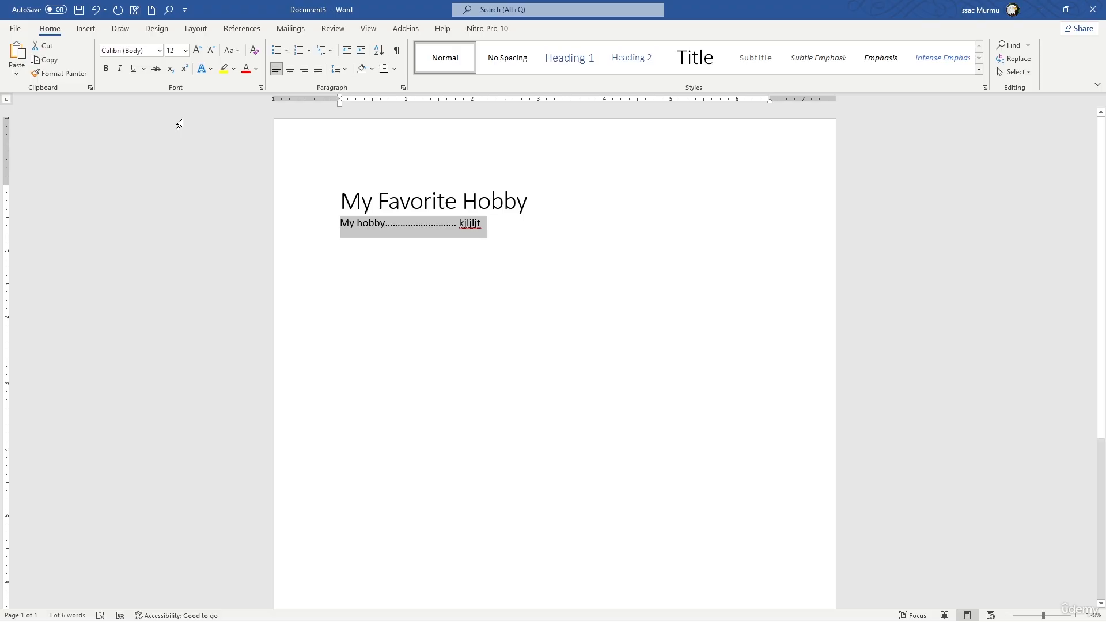
click(339, 69)
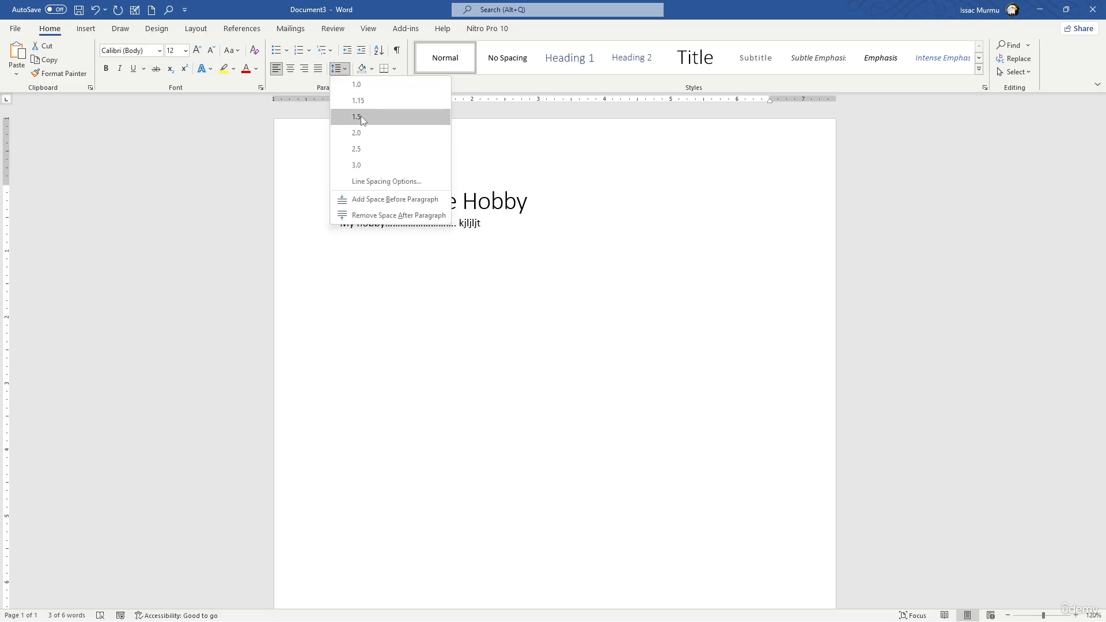
click(357, 116)
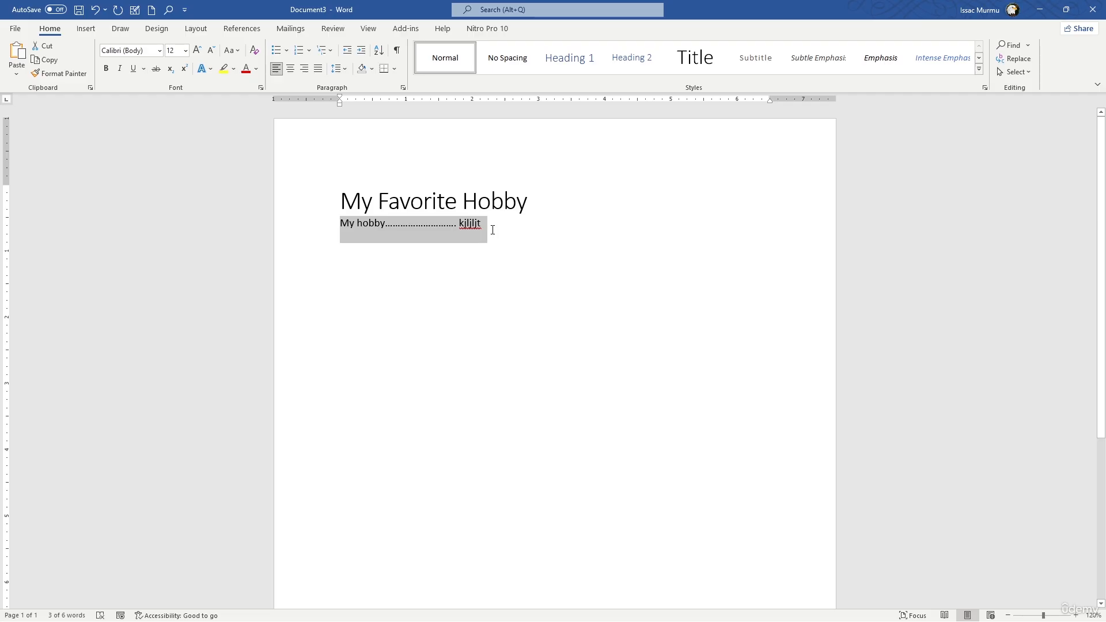
Step: Copy the "My hobby" line and paste it six times starting at the end of that line
drag(491, 229, 322, 226)
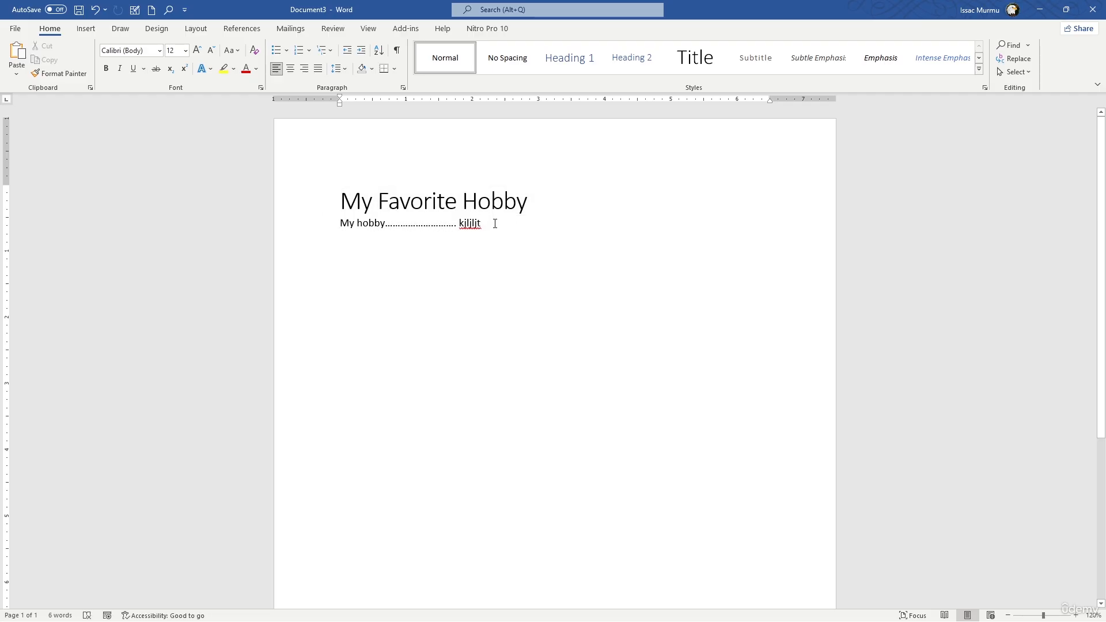
key(ctrl+v)
key(ctrl+v)
key(ctrl+v)
key(ctrl+v)
key(ctrl+v)
key(ctrl+v)
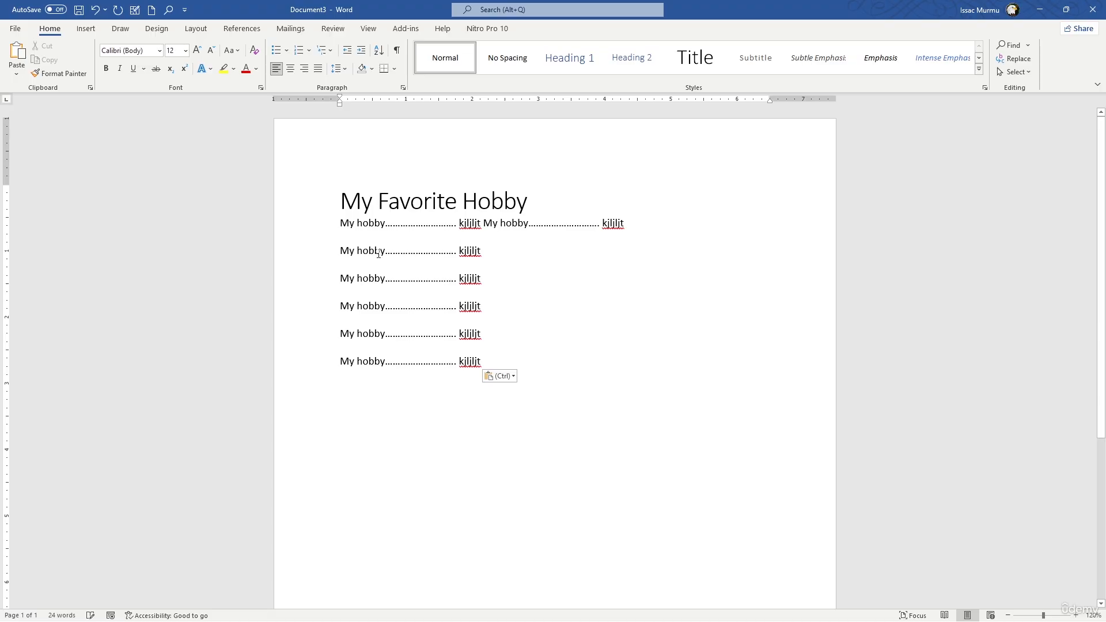
Step: Apply 1.5 line spacing to all the "My hobby" lines below the title
click(349, 251)
drag(337, 228, 510, 363)
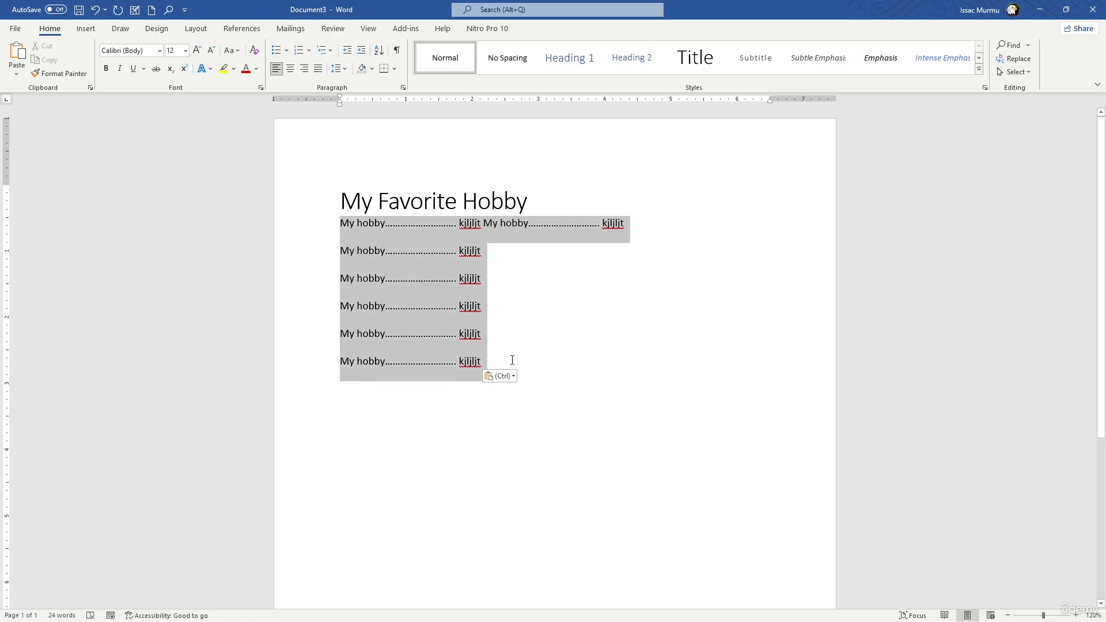
click(337, 71)
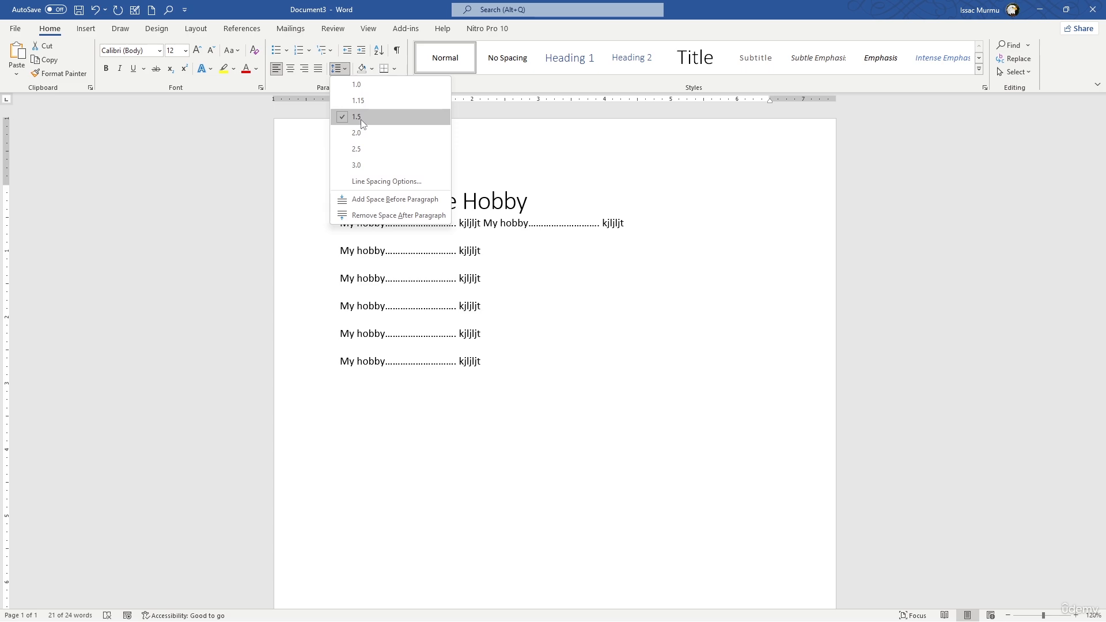
click(360, 119)
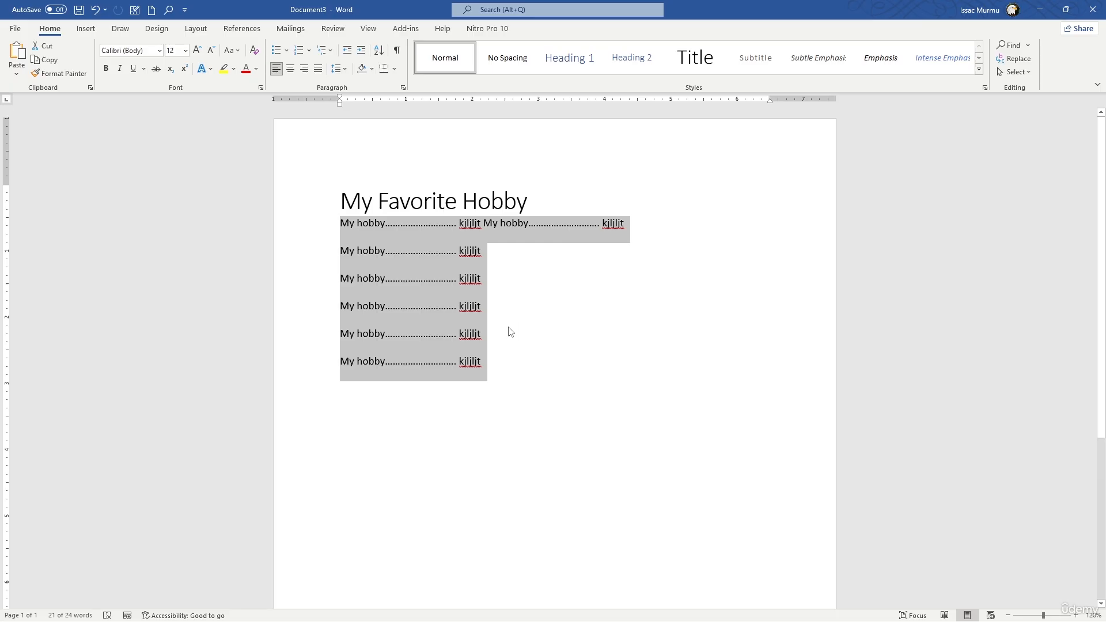
click(466, 347)
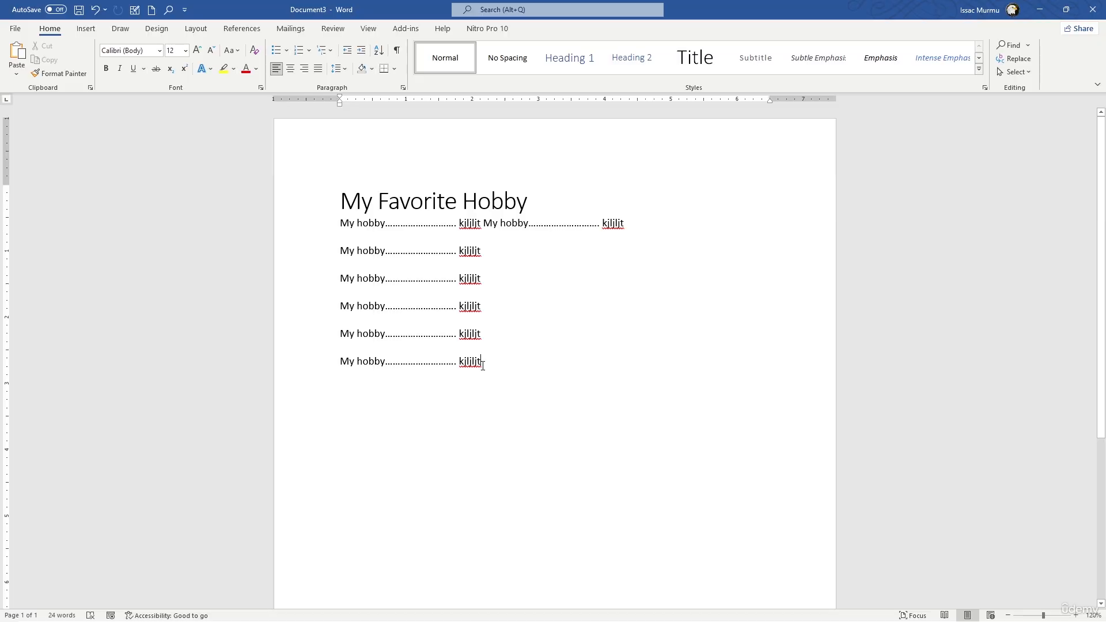
Step: Add three lines below the last "My hobby" line reading "Reason one", "Reason Two" and "Reason Three"
click(482, 363)
key(Return)
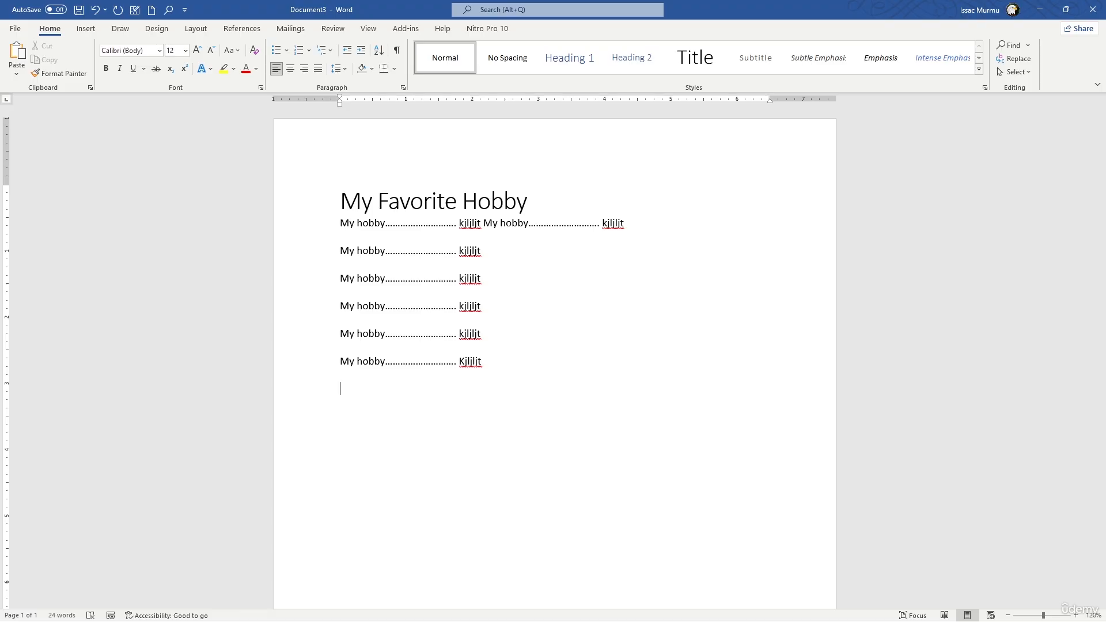
text(v)
key(BackSpace)
text(reason onereson)
key(BackSpace)
key(BackSpace)
key(BackSpace)
text(ason Two Reason )
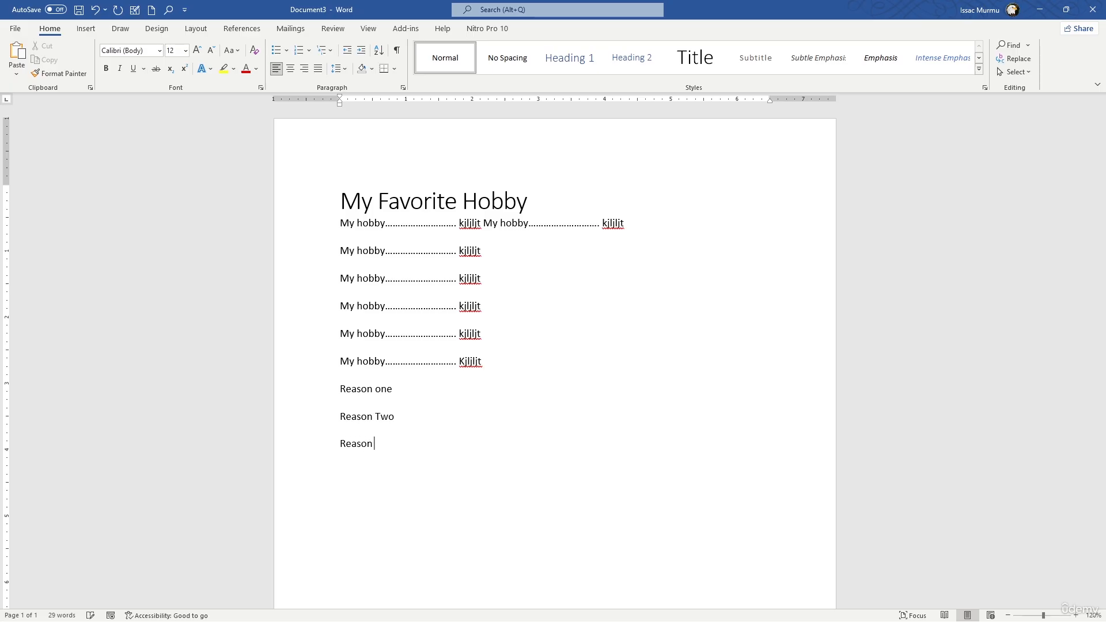
text(Three)
Step: Turn the three "Reason" lines into a bulleted list
drag(410, 456, 337, 392)
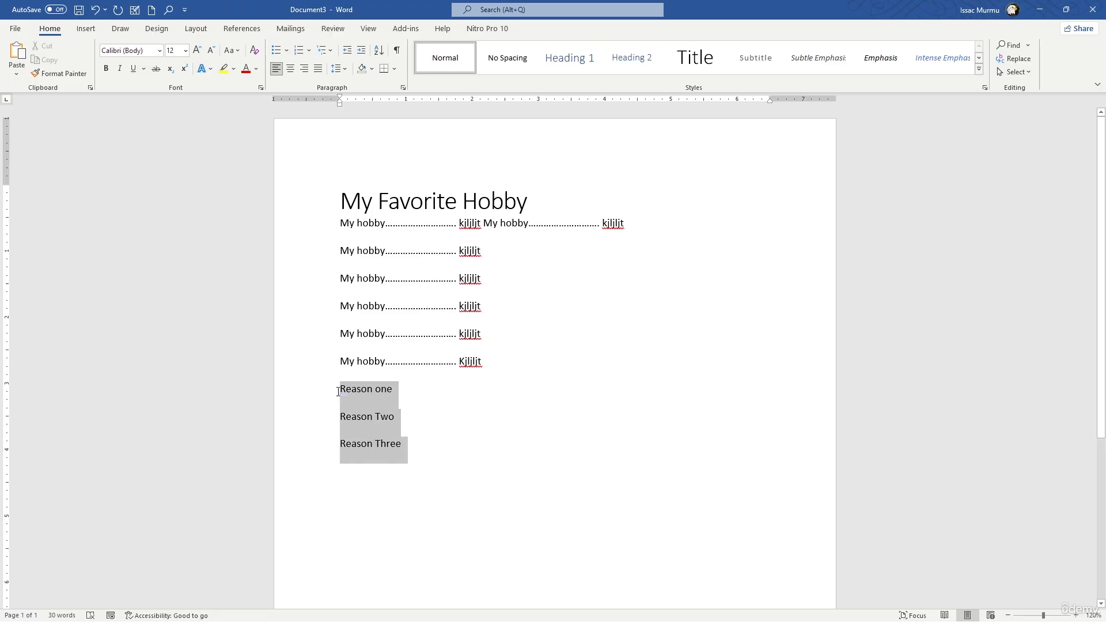
click(276, 52)
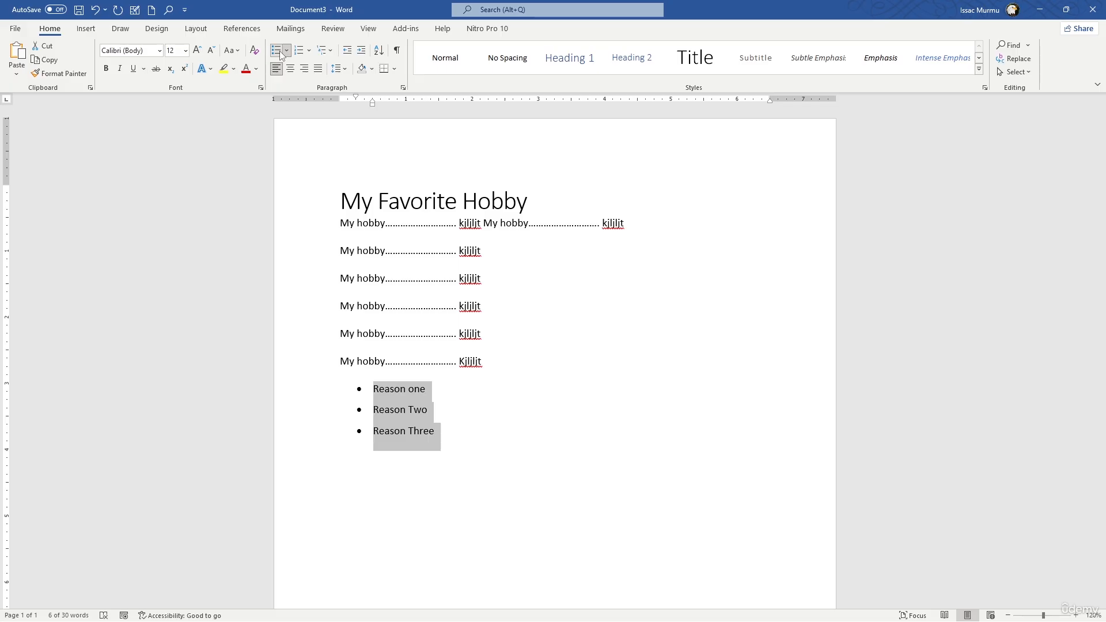
click(464, 434)
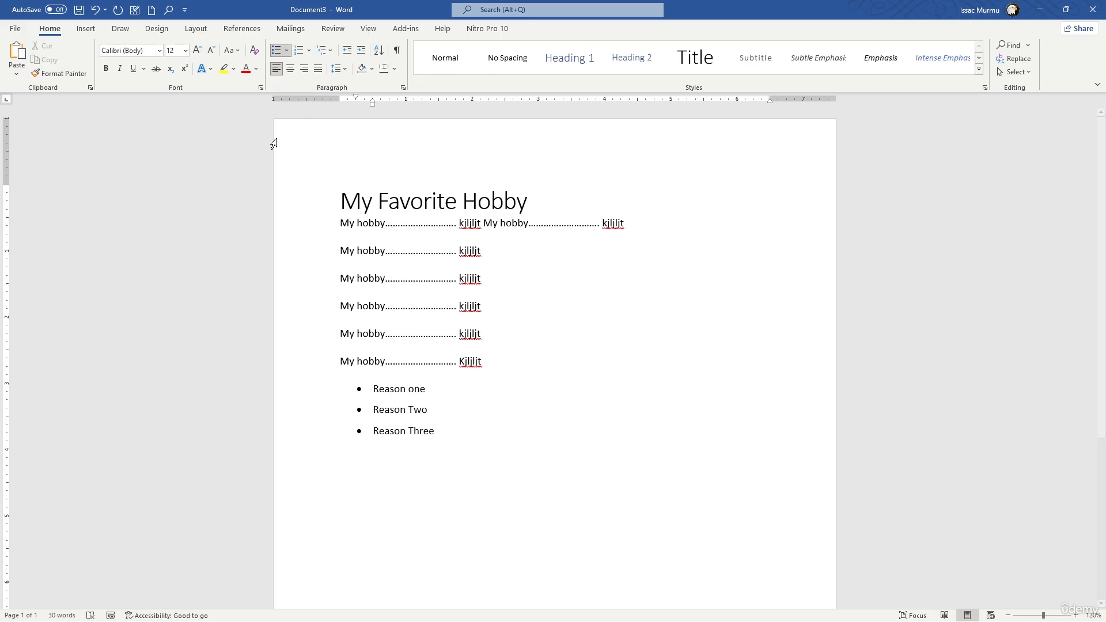
Step: Open the header for editing and insert a bottom-of-page page number in the Plain Number 3 style
double_click(340, 144)
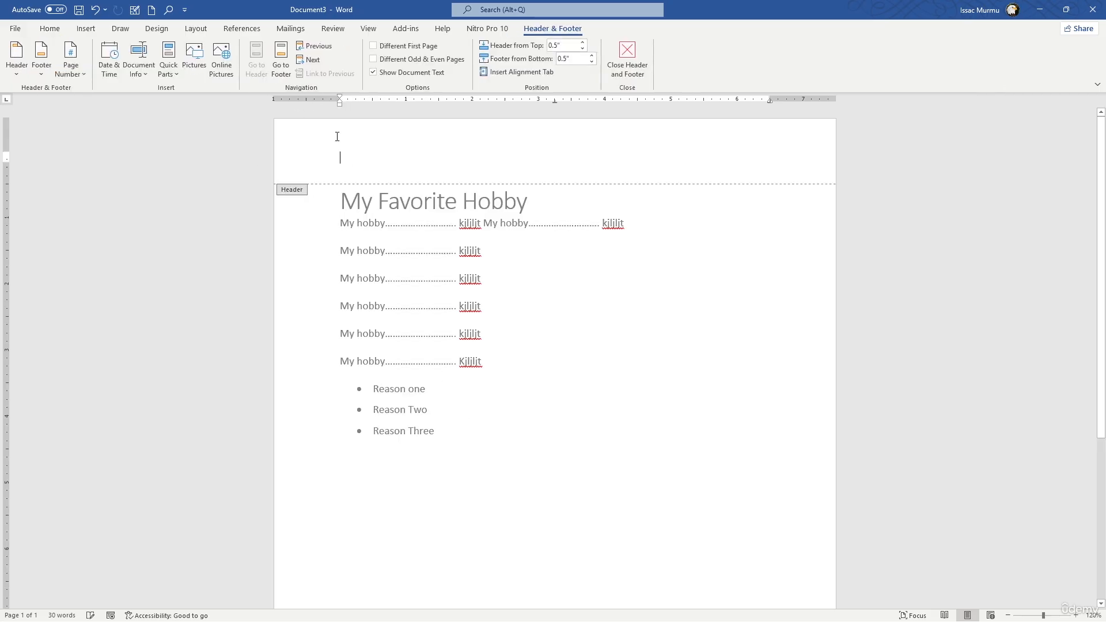
click(81, 71)
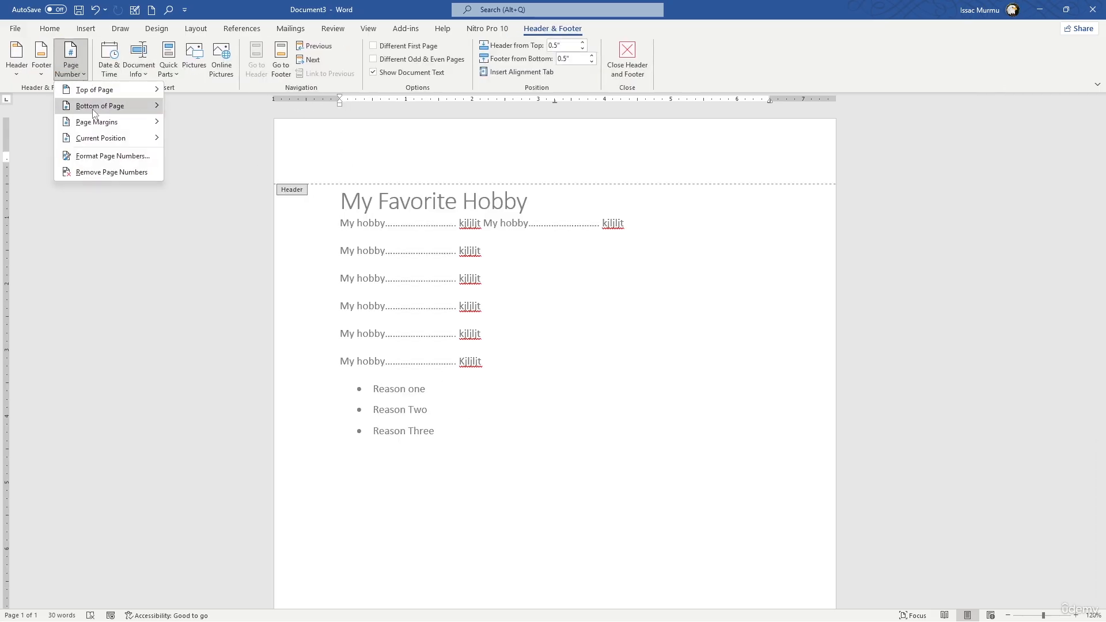
mouse_move(100, 111)
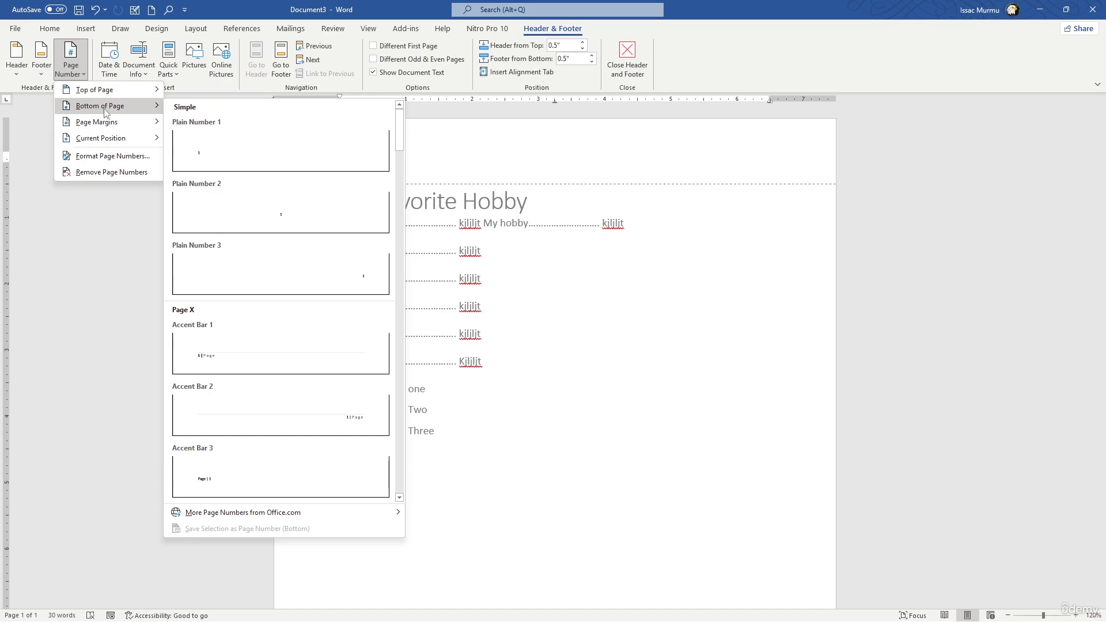
click(369, 282)
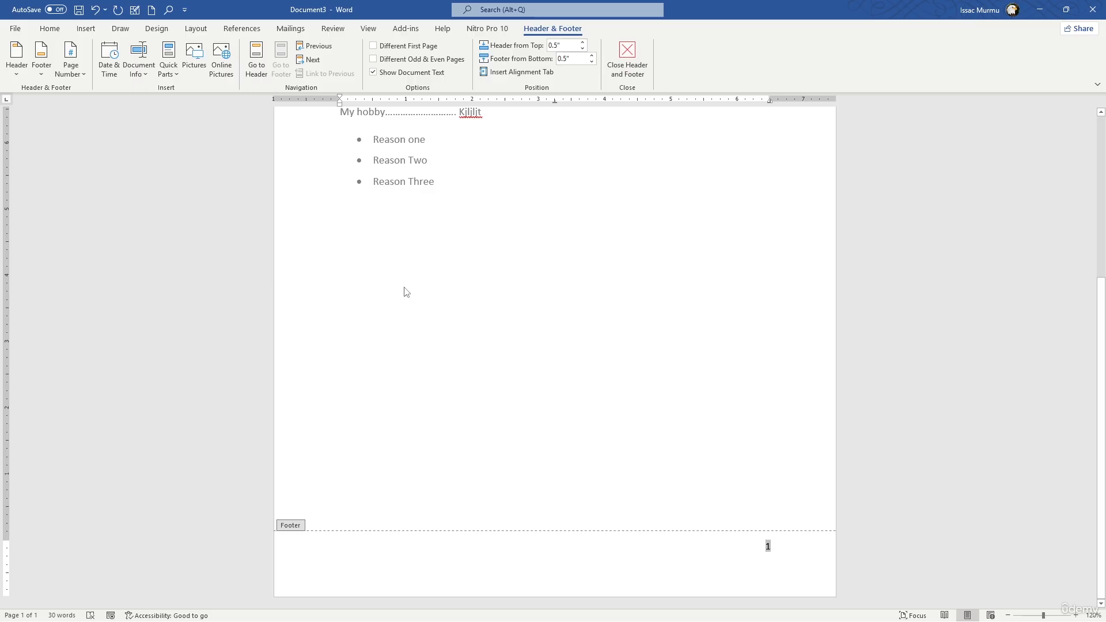
Step: Save the document in the local Documents folder as a Word Document named "Hobby eassay"
click(16, 30)
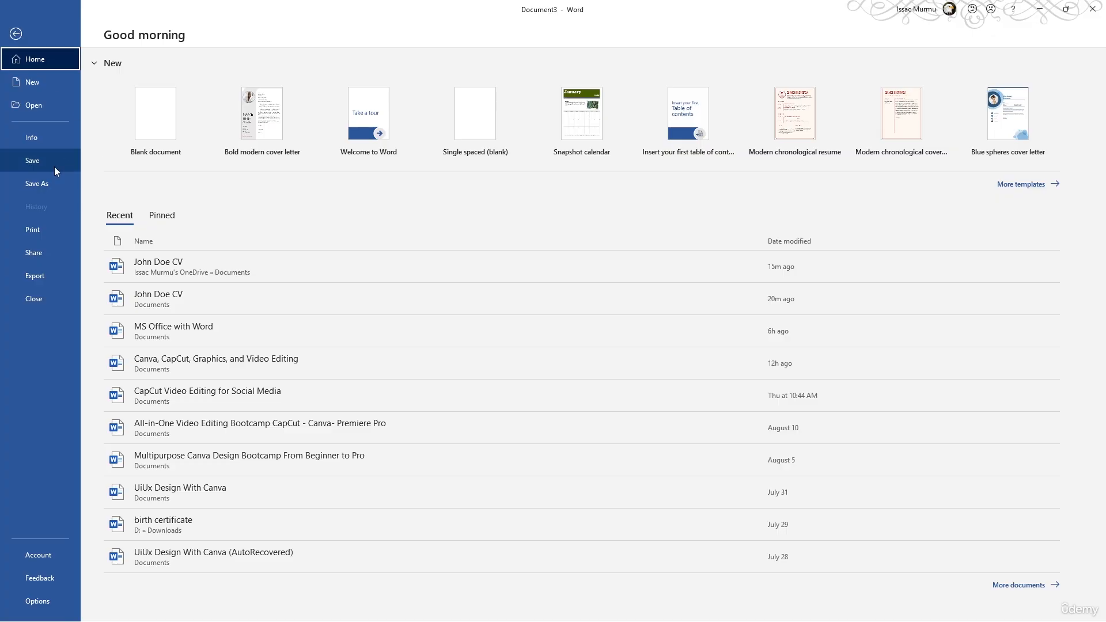
click(53, 182)
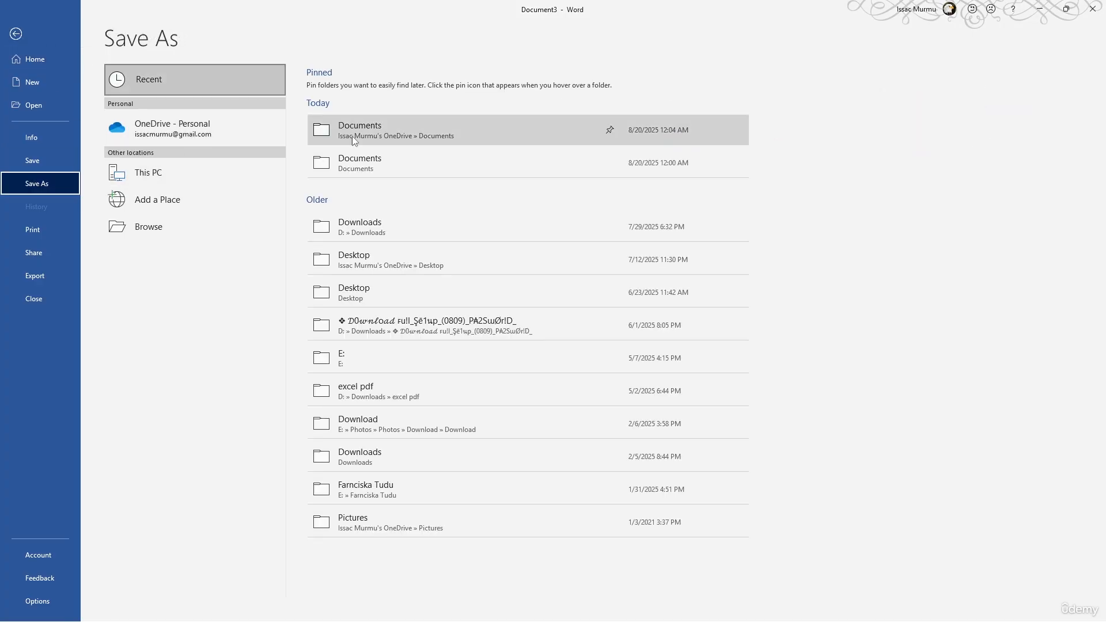
click(346, 172)
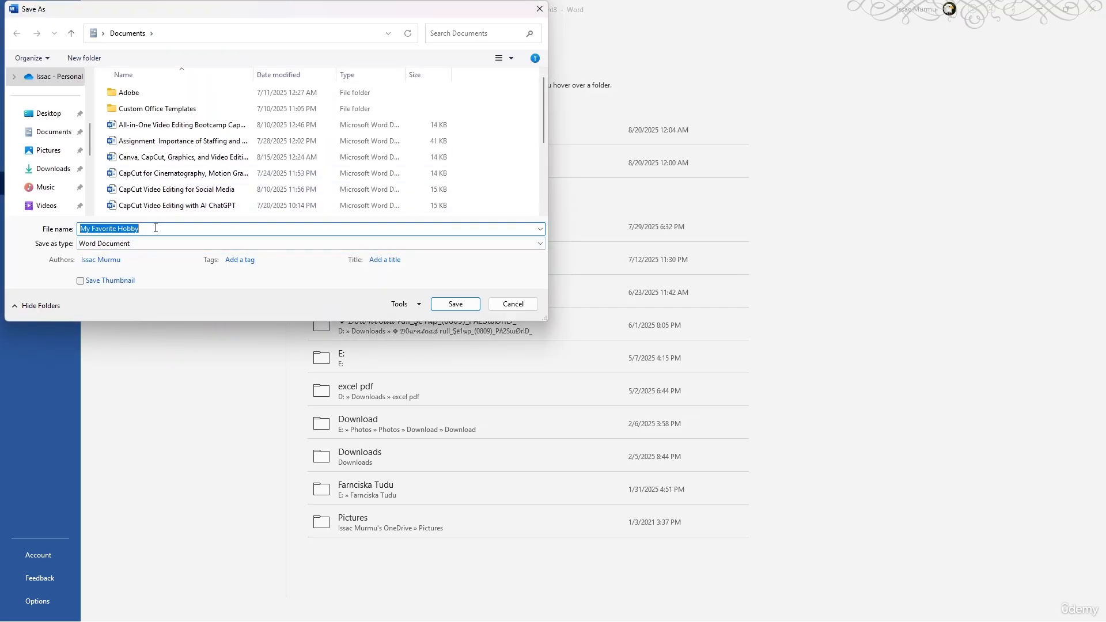
click(155, 226)
drag(118, 228, 79, 228)
key(BackSpace)
text(eassay)
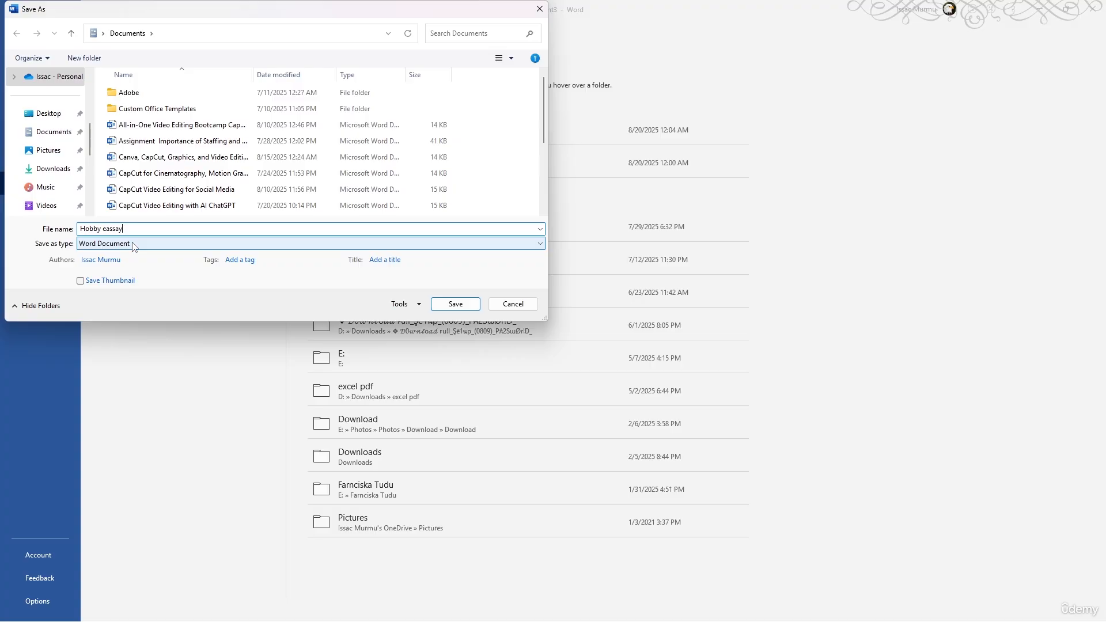
click(447, 304)
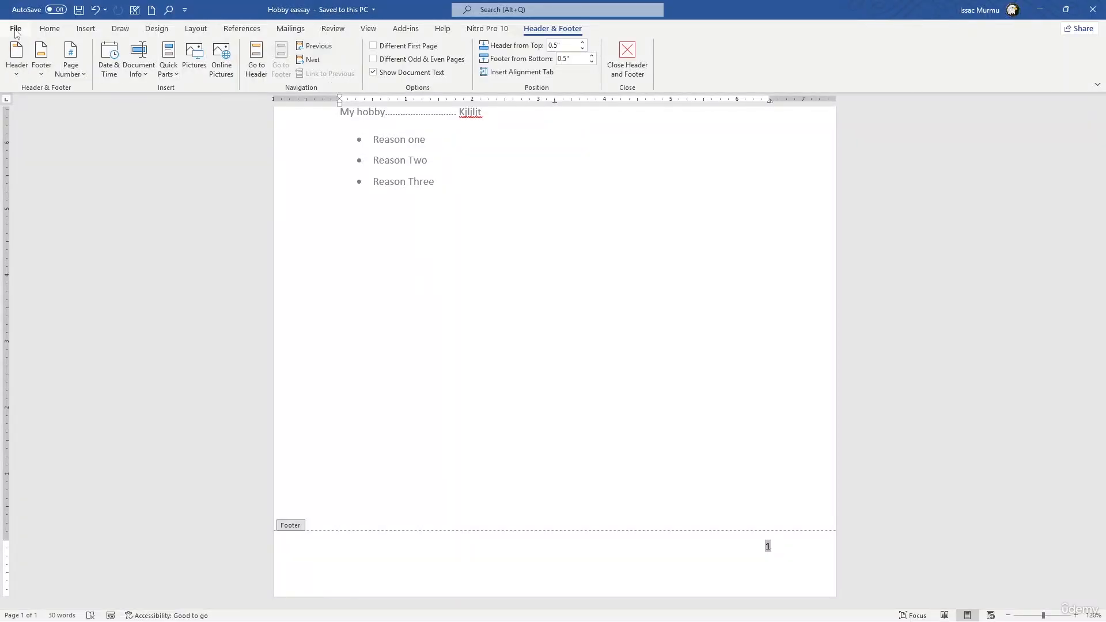
Step: Save a PDF copy of "Hobby eassay" in the Documents folder and close the published PDF
click(15, 30)
click(36, 183)
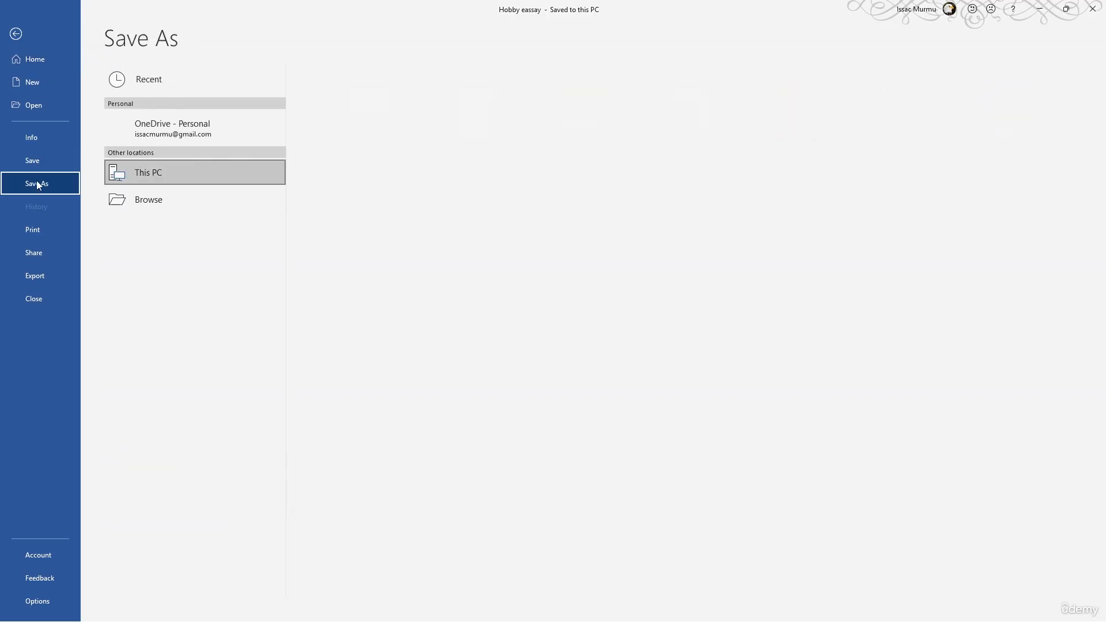
click(368, 141)
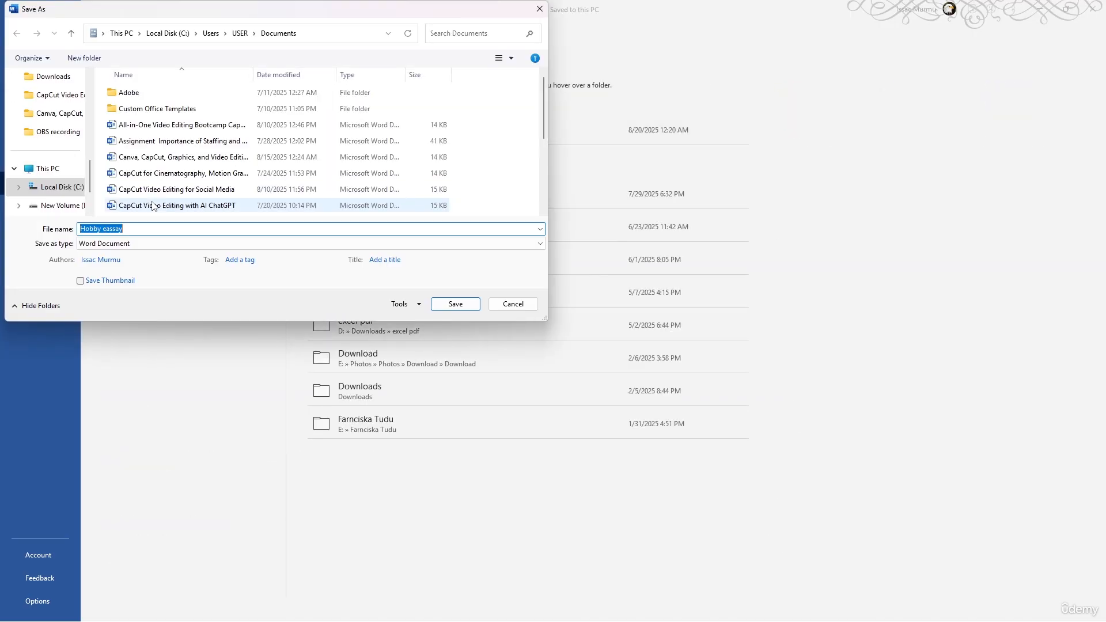
click(133, 244)
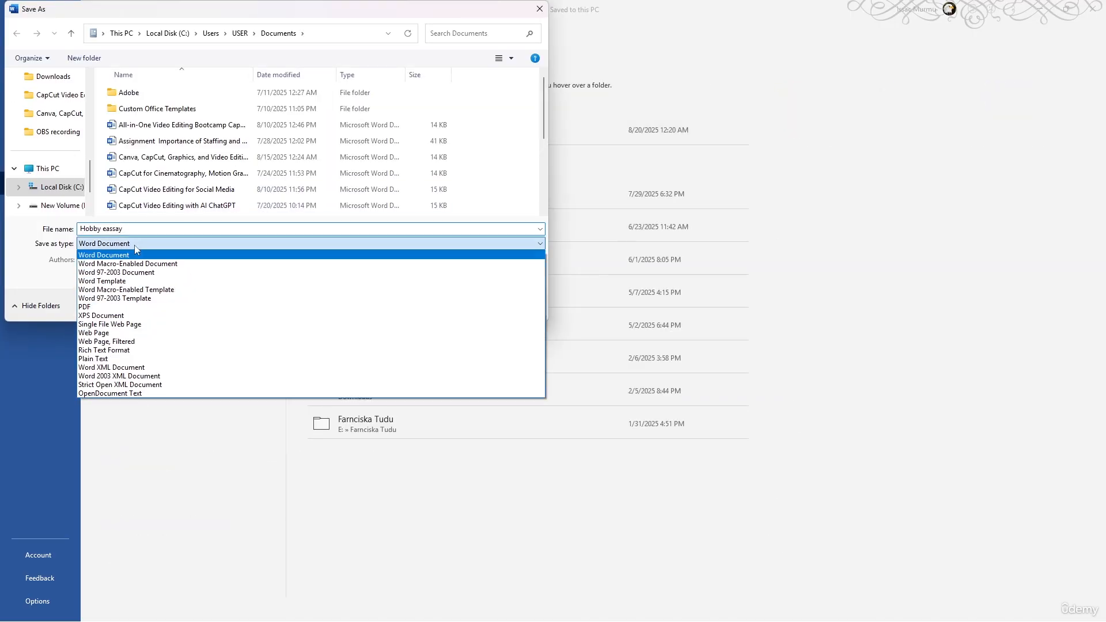
click(101, 309)
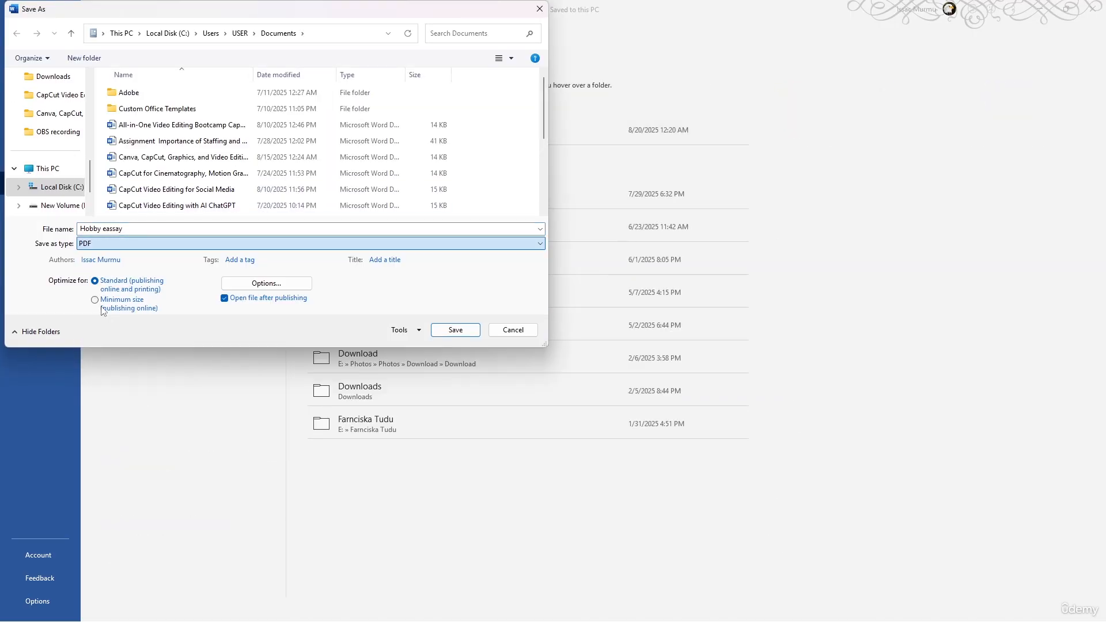
click(473, 332)
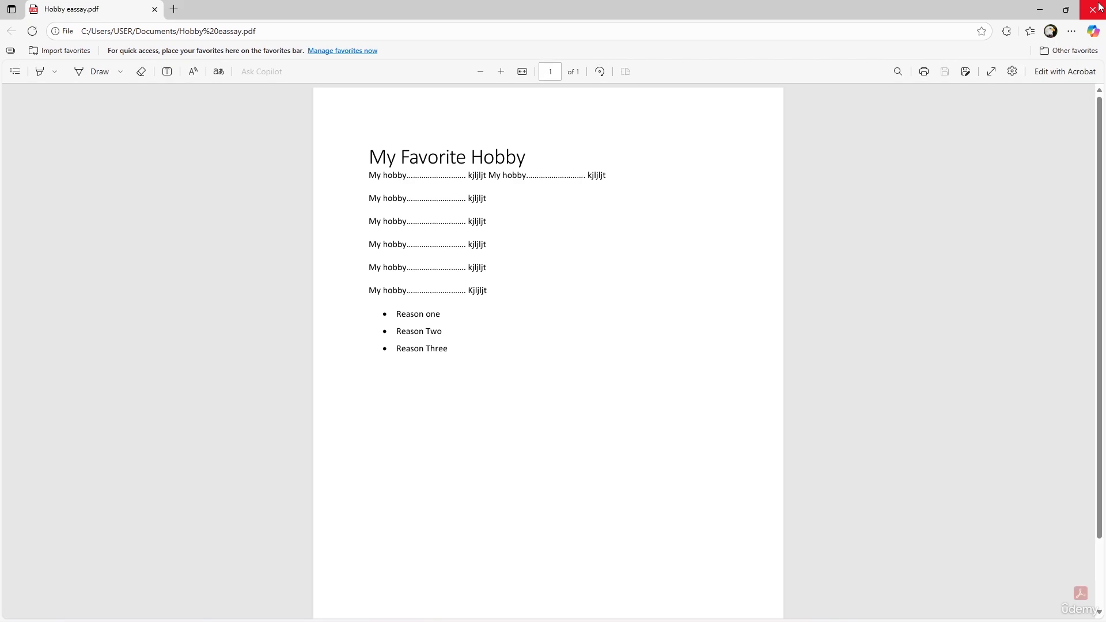
click(1093, 9)
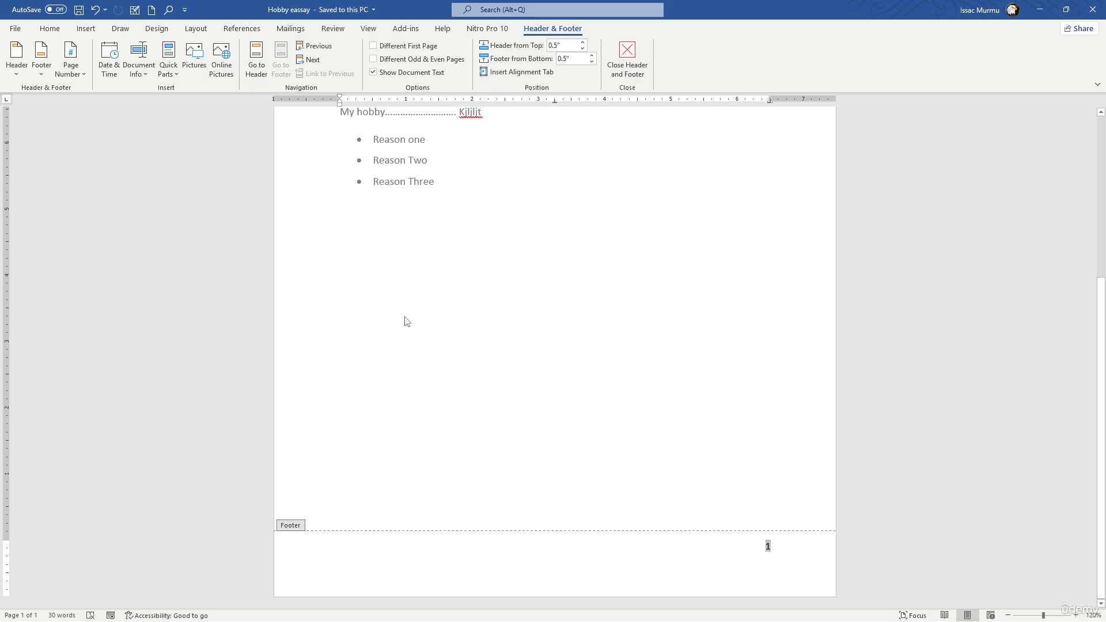
Step: Close header and footer editing to return to the document body
scroll(408, 314, up, 3)
click(627, 57)
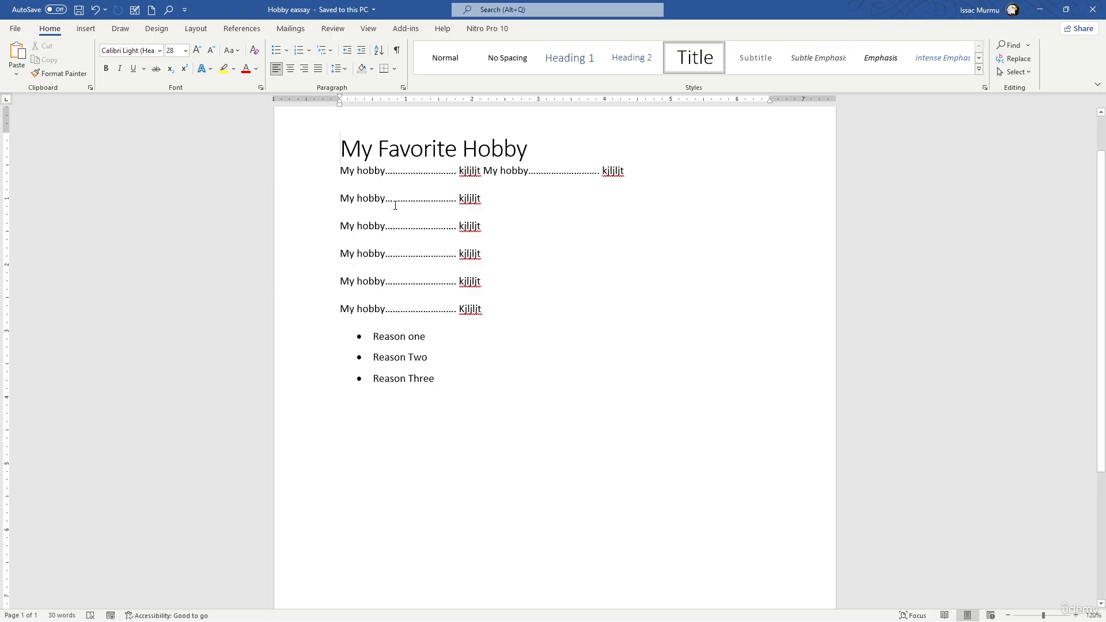
click(576, 359)
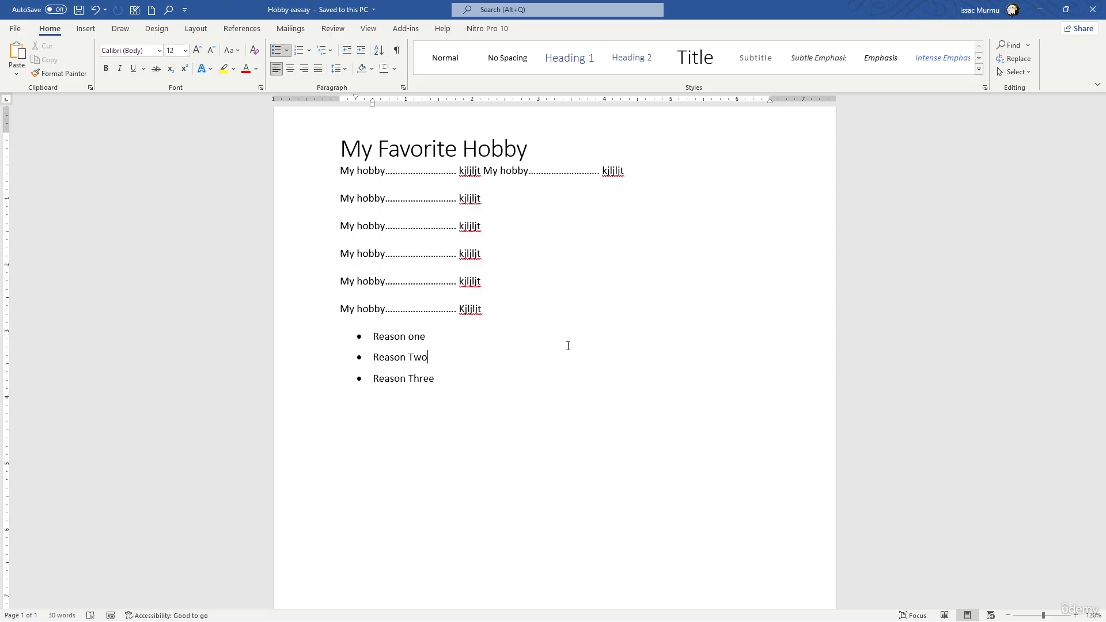
scroll(565, 343, down, 3)
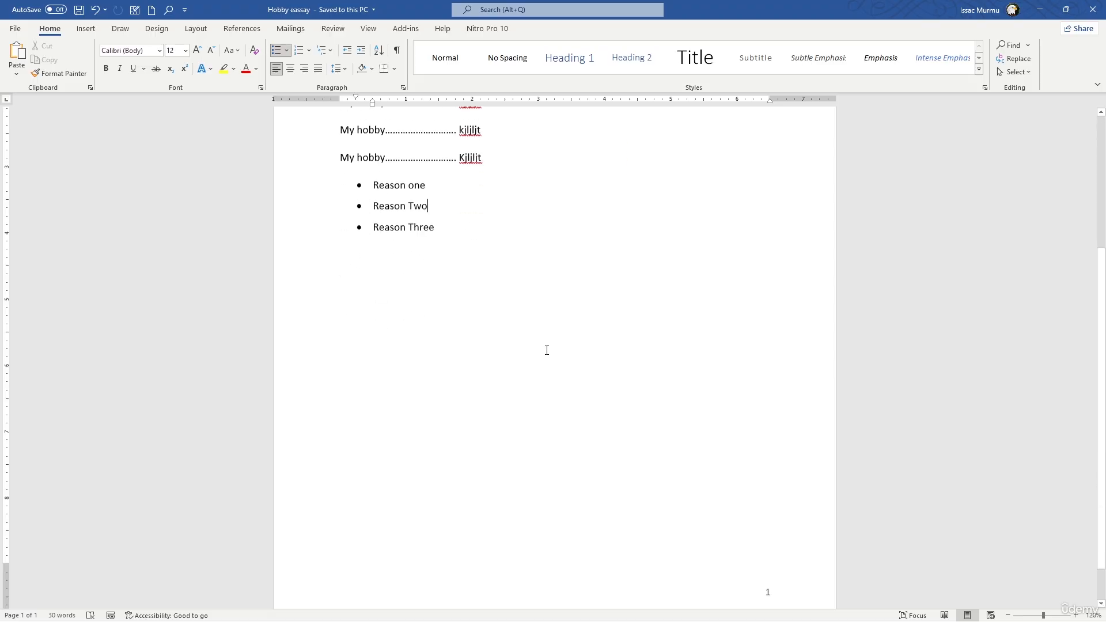
click(460, 298)
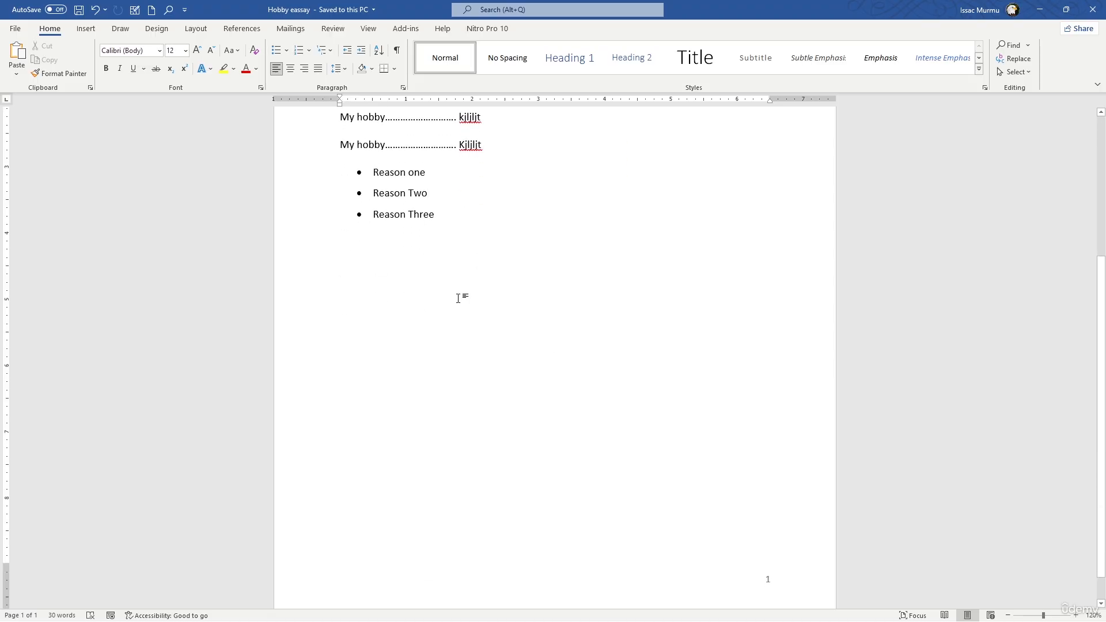